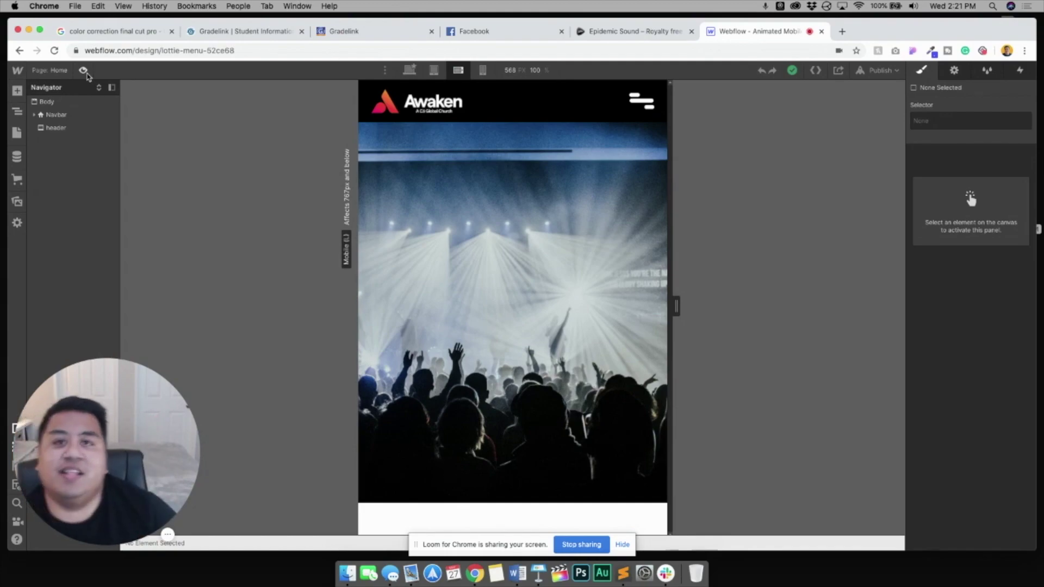
# Switch to the desktop breakpoint and place a Container inside the header section.
pyautogui.click(410, 70)
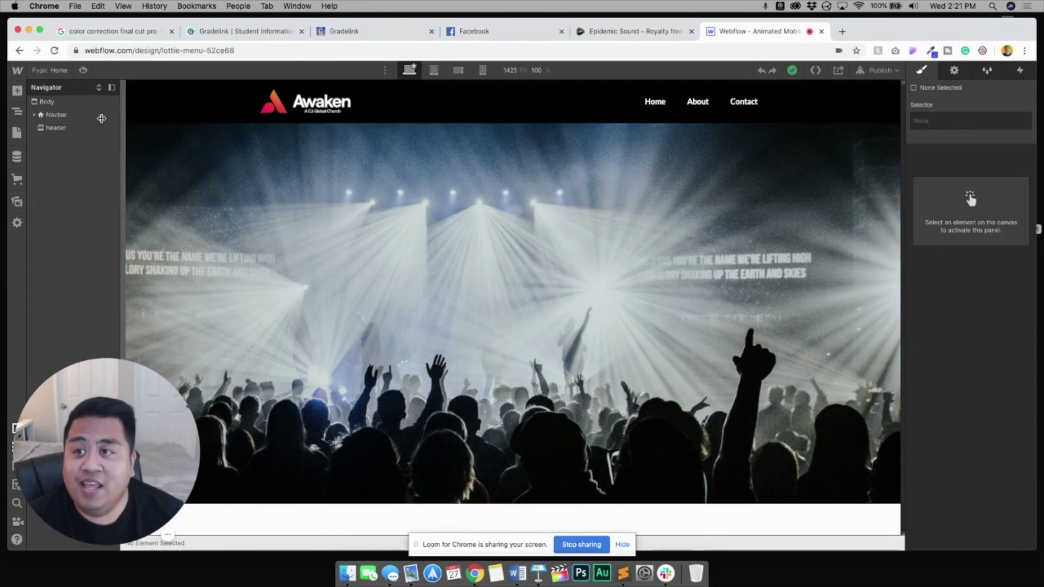
pyautogui.click(20, 96)
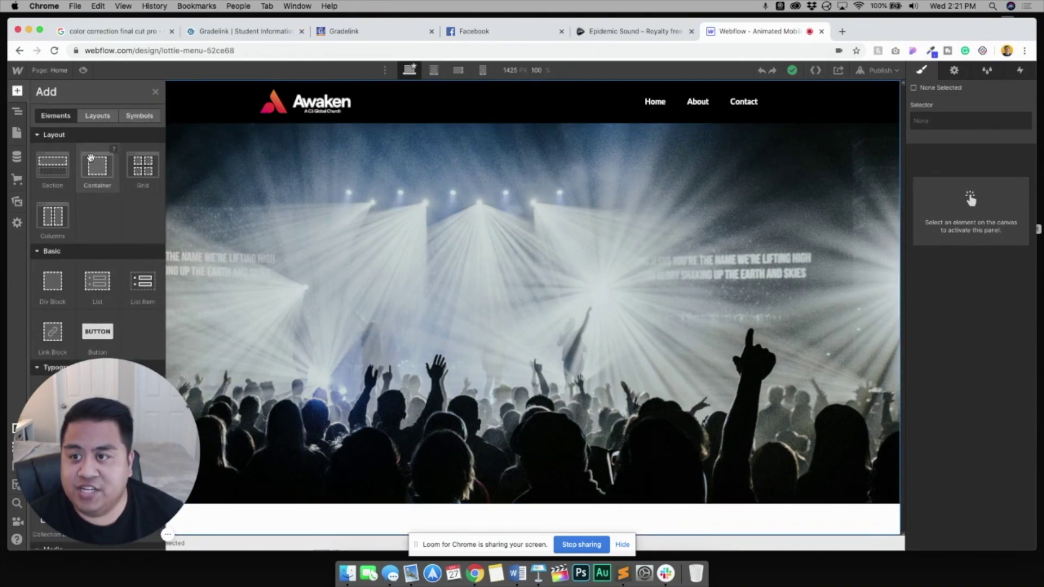
pyautogui.press('z')
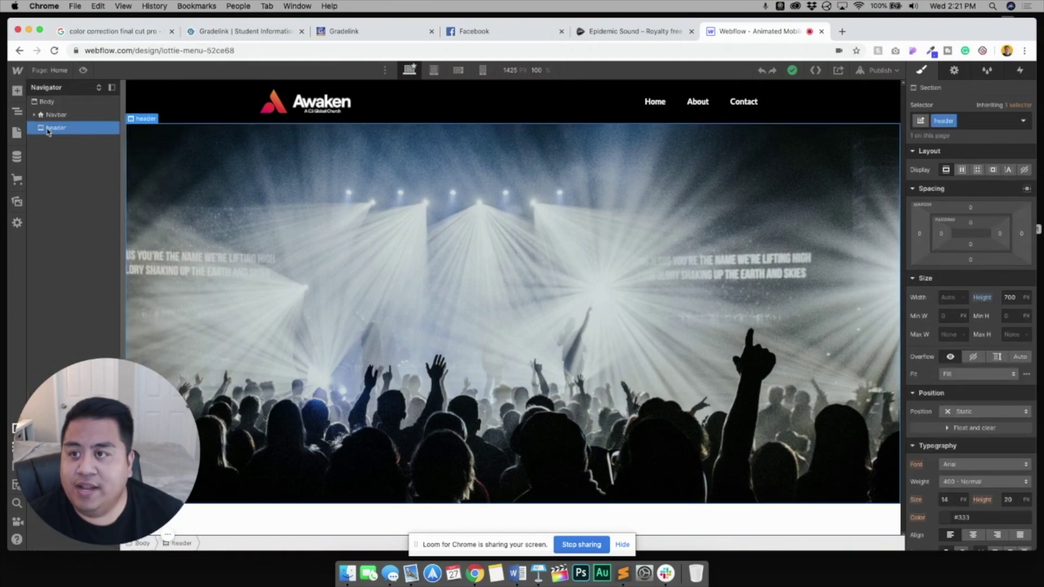
pyautogui.click(17, 92)
pyautogui.moveTo(81, 170); pyautogui.dragTo(422, 214)
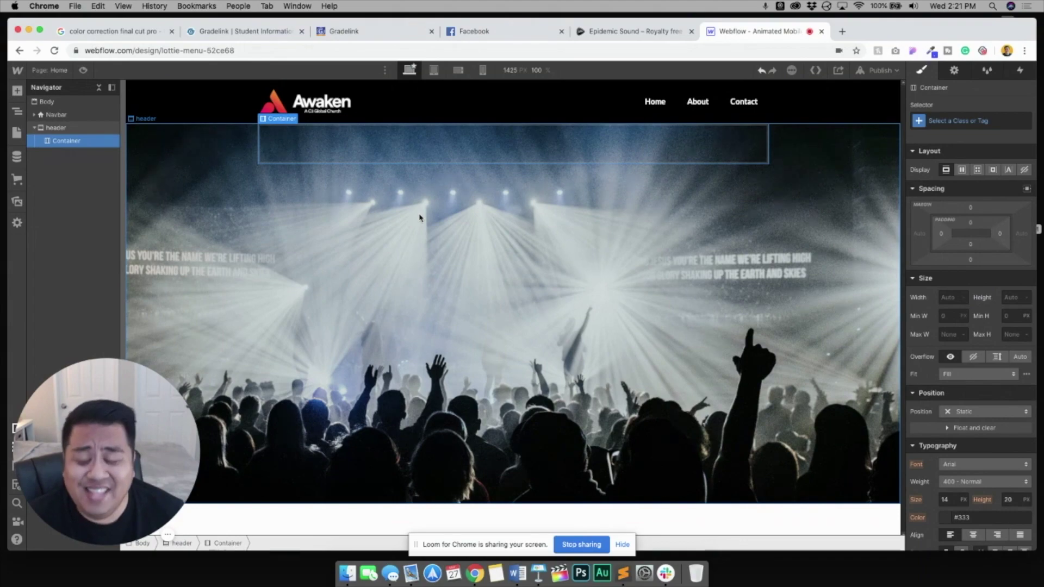
# Create the class header-container and apply it to the new container.
pyautogui.click(945, 123)
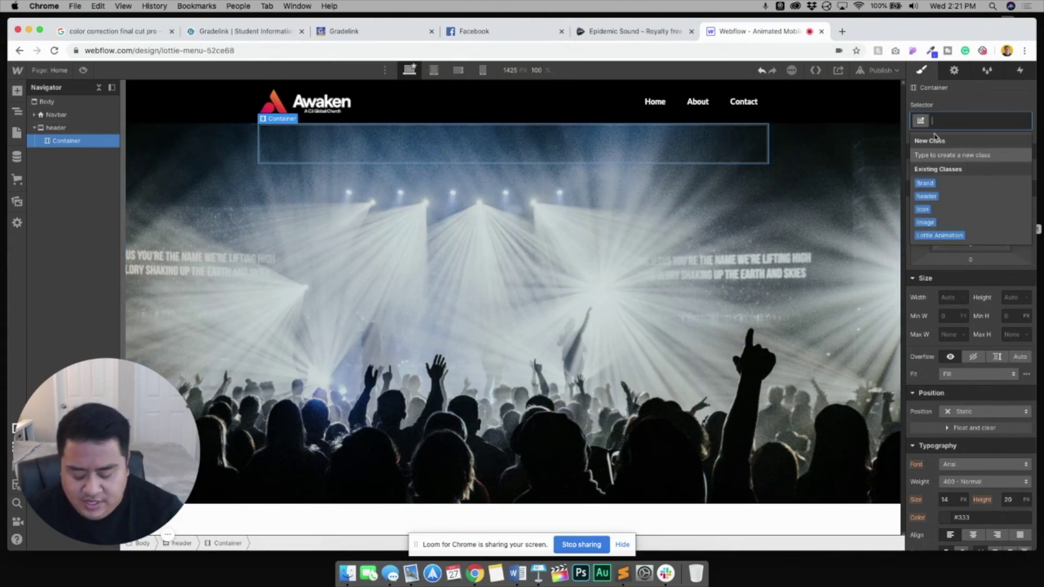
pyautogui.write('header')
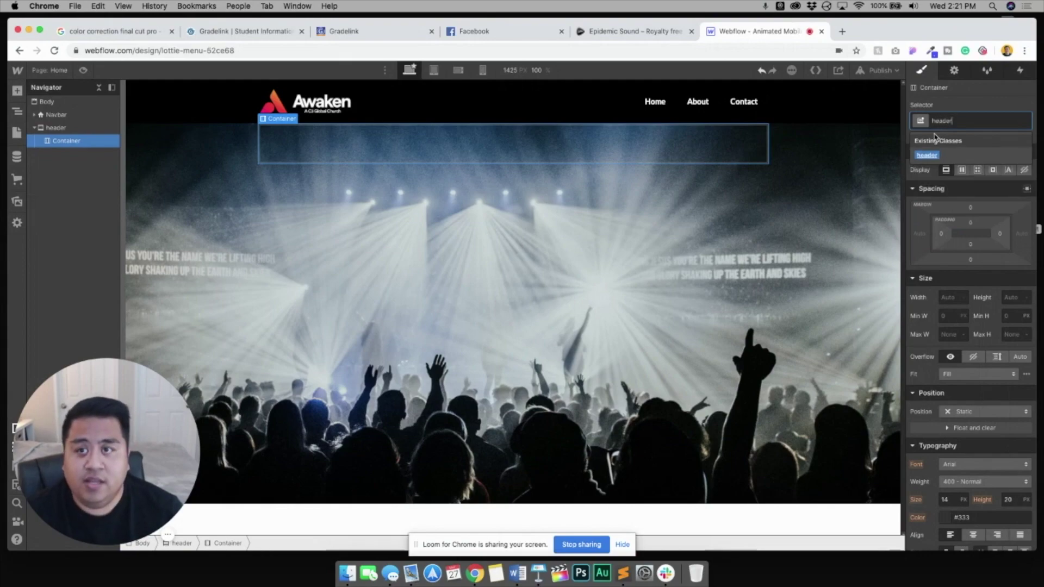
pyautogui.write('-container')
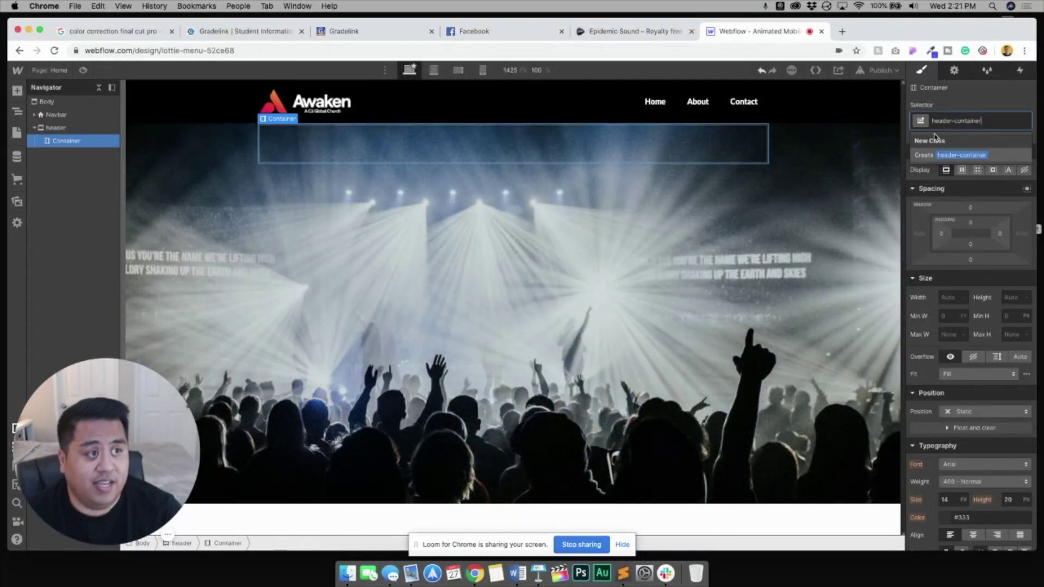
pyautogui.press('Return')
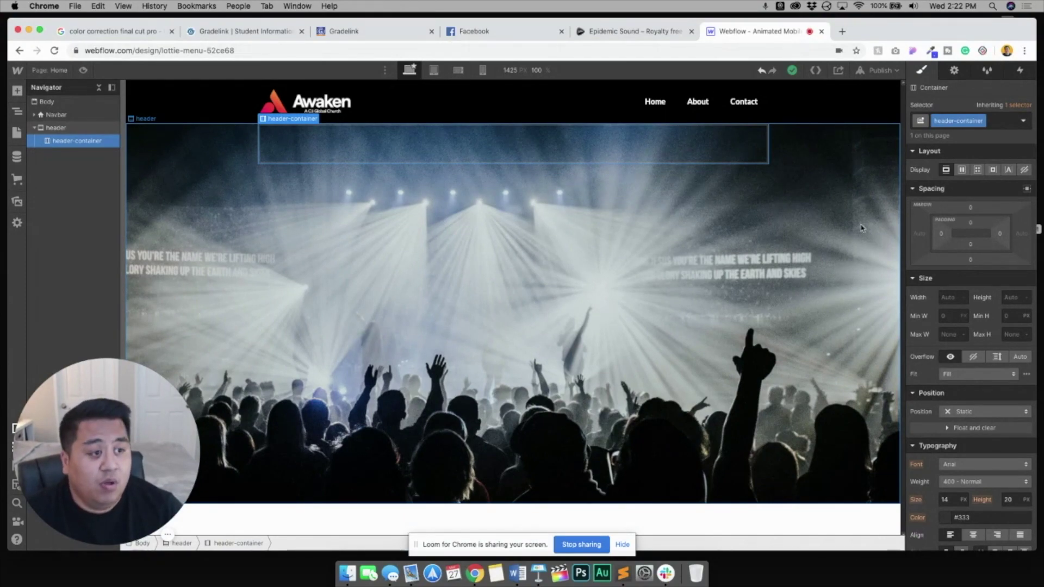
# Try a 200 px top margin on the header-container and undo it.
pyautogui.click(971, 208)
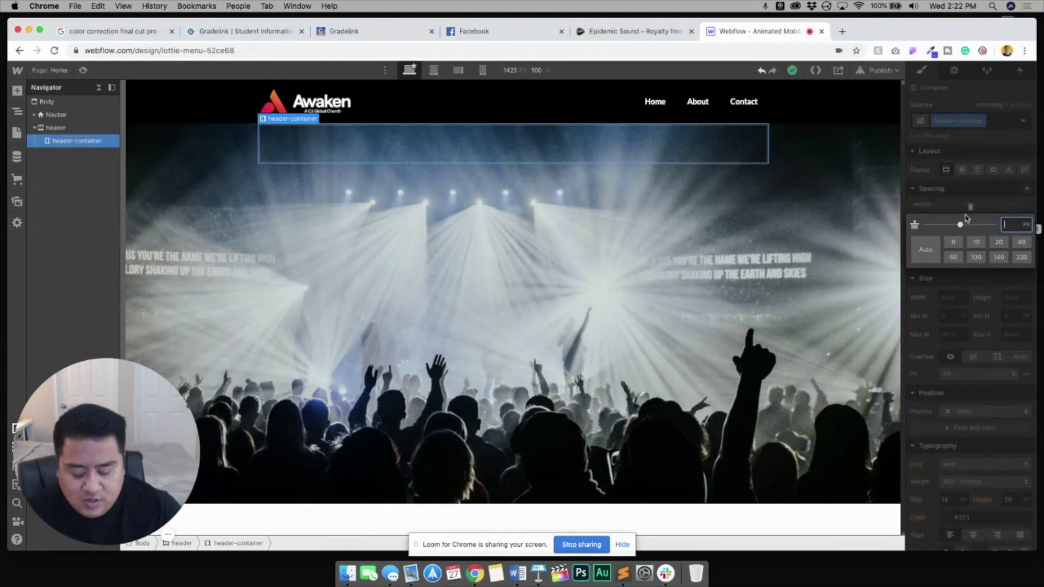
pyautogui.write('200')
pyautogui.press('Return')
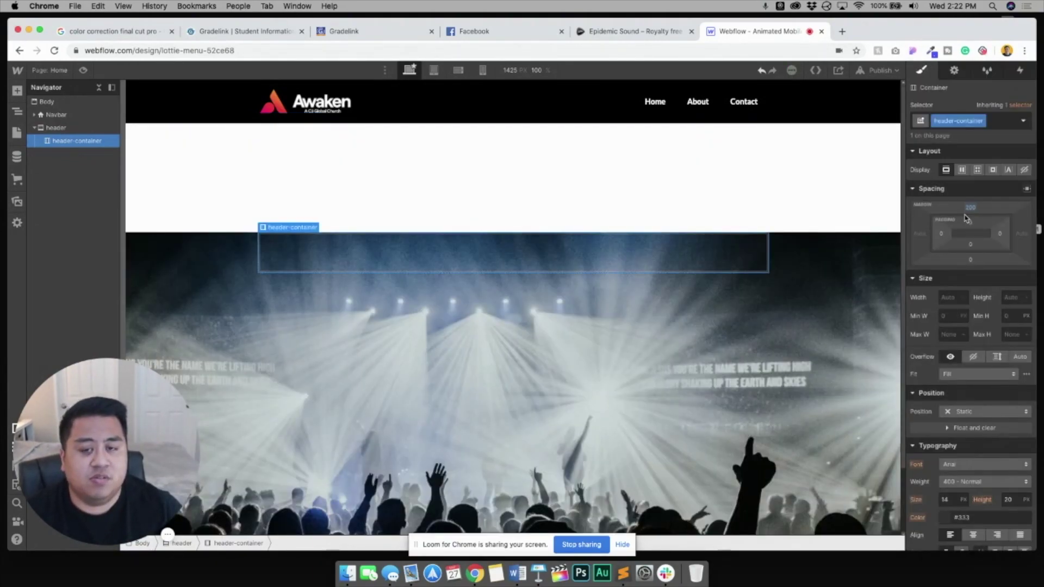
pyautogui.hotkey('ctrl', 'z')
# Set the header section's top padding to 200 px and raise it to 400 px.
pyautogui.click(56, 128)
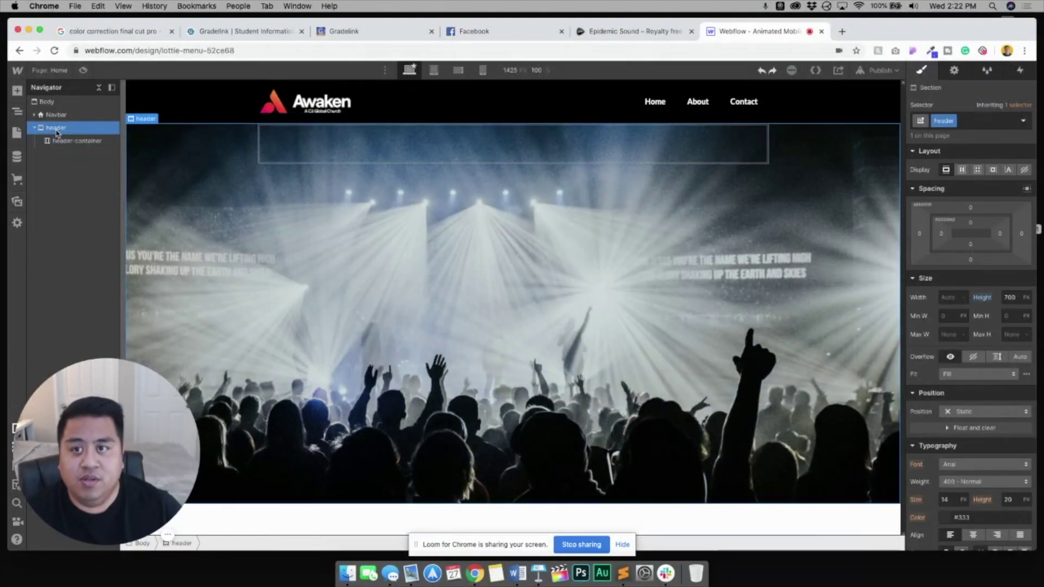
pyautogui.click(972, 223)
pyautogui.write('200')
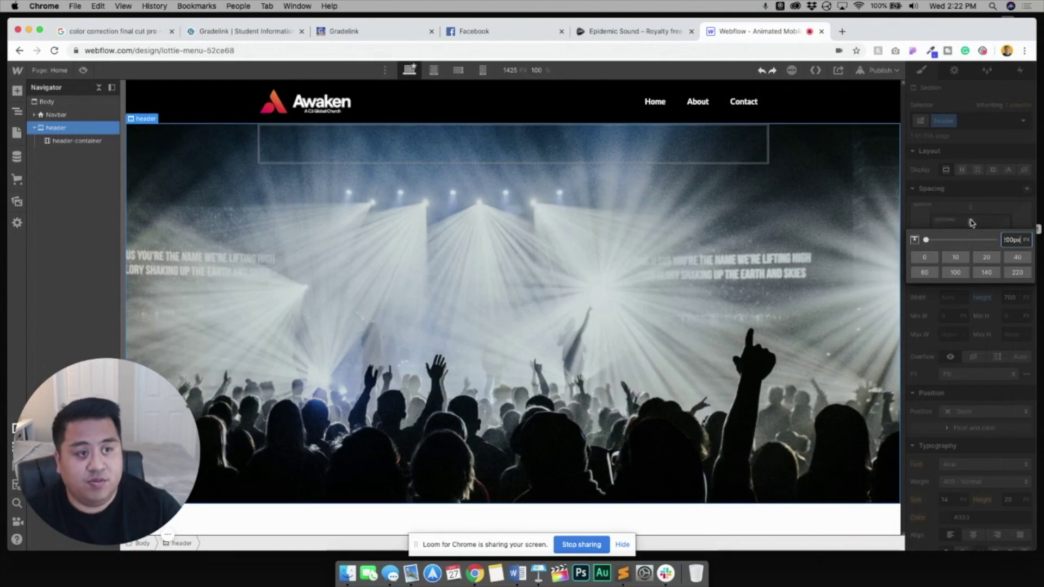
pyautogui.press('Return')
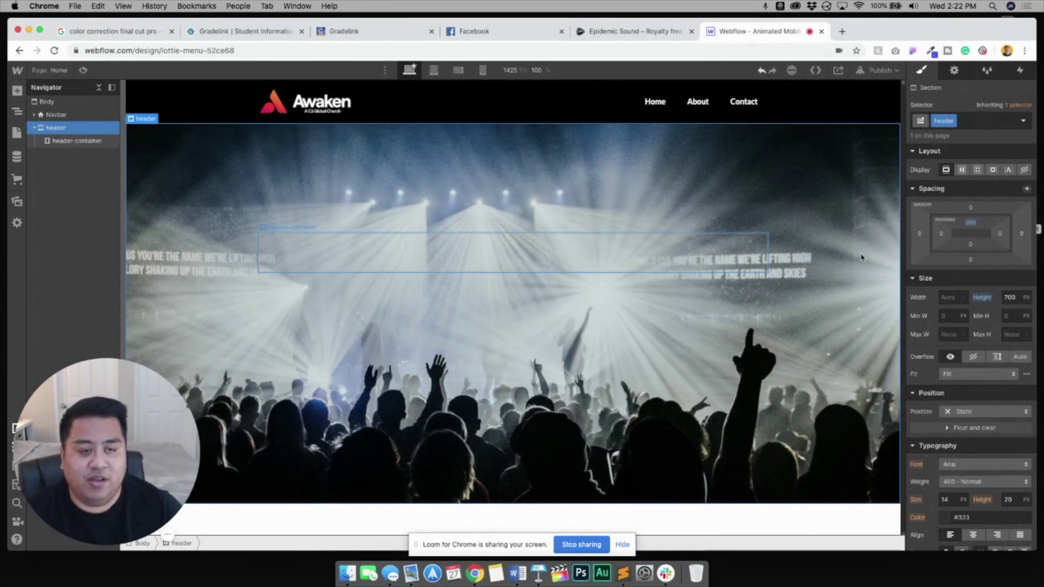
pyautogui.click(971, 223)
pyautogui.write('400')
pyautogui.press('Return')
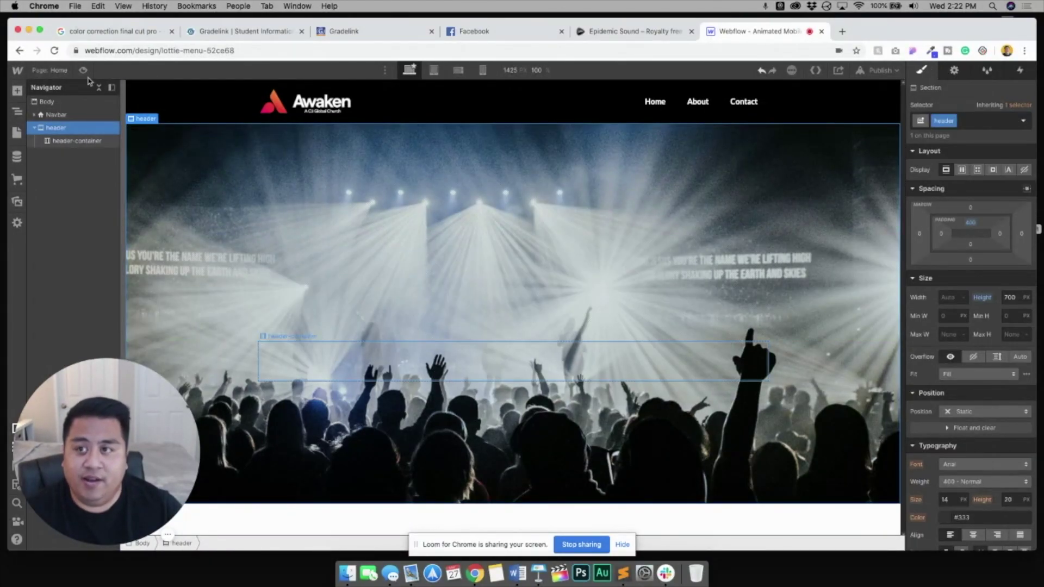
# Add a Button element inside the header-container.
pyautogui.click(17, 91)
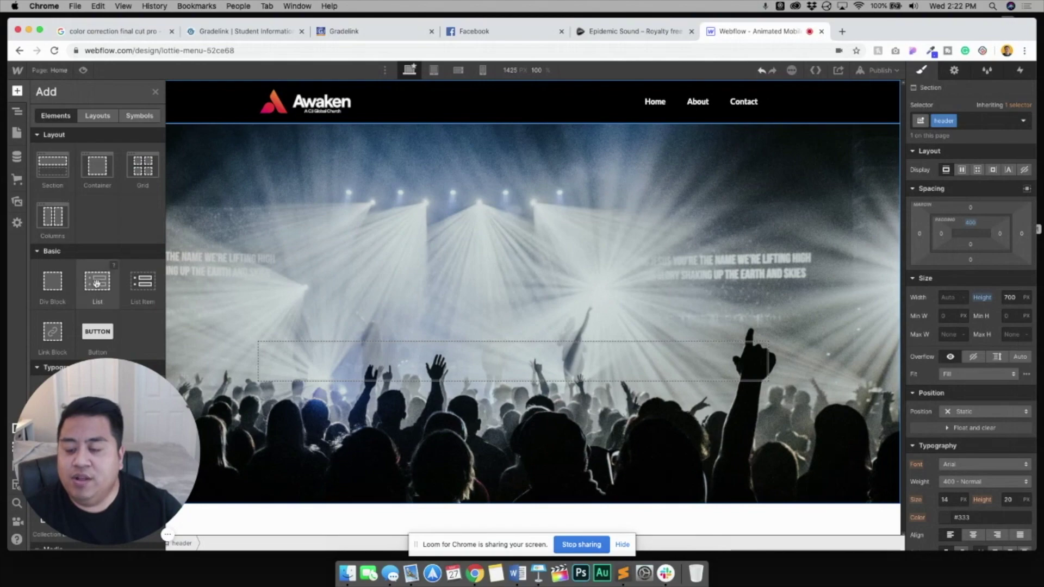
pyautogui.scroll(-3, 79, 245)
pyautogui.moveTo(88, 219); pyautogui.dragTo(489, 352)
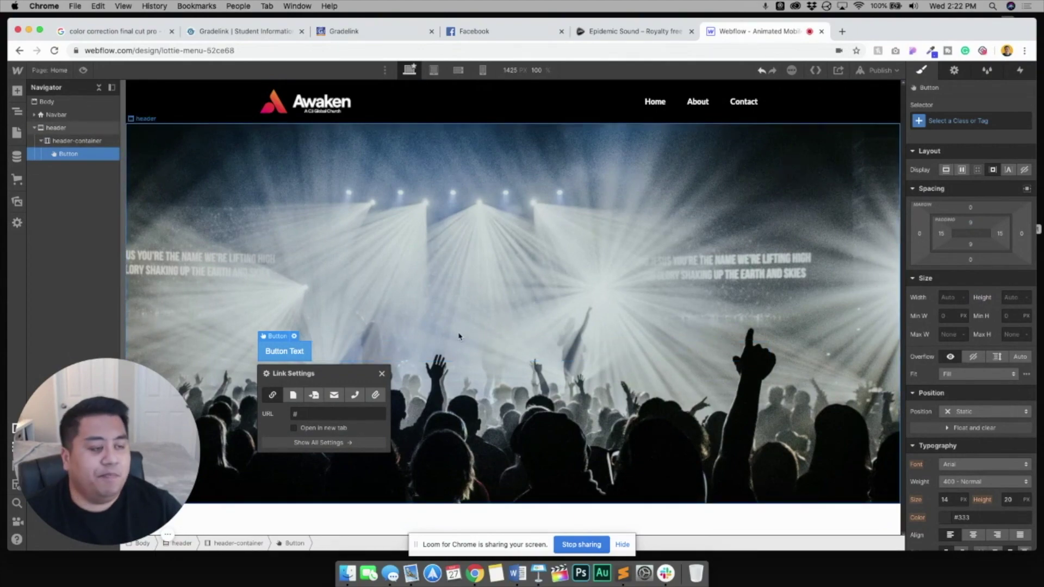
# Set the button's left and right margins to Auto.
pyautogui.click(921, 236)
pyautogui.click(926, 276)
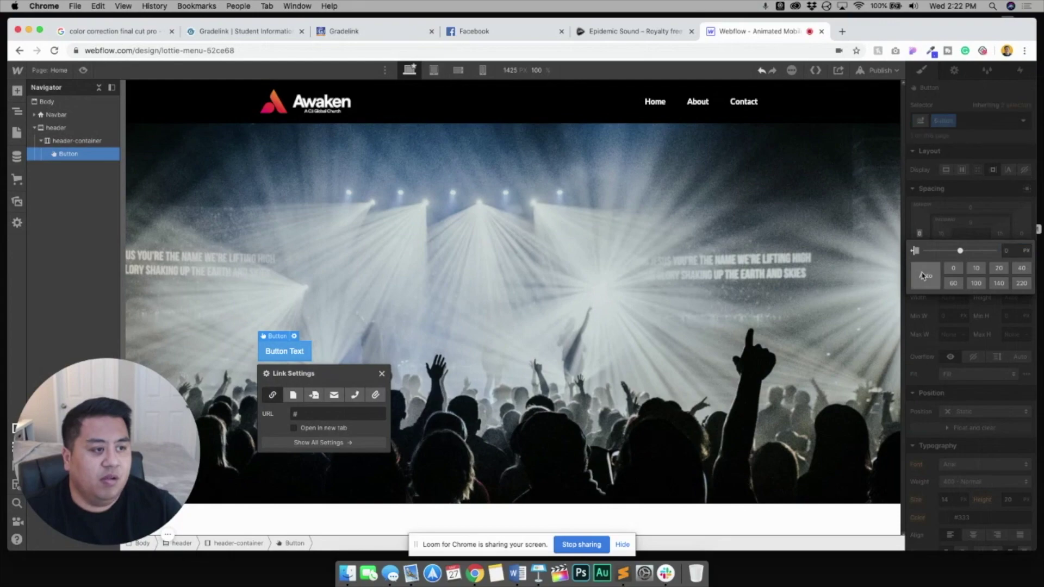
pyautogui.click(1021, 234)
pyautogui.click(1021, 234)
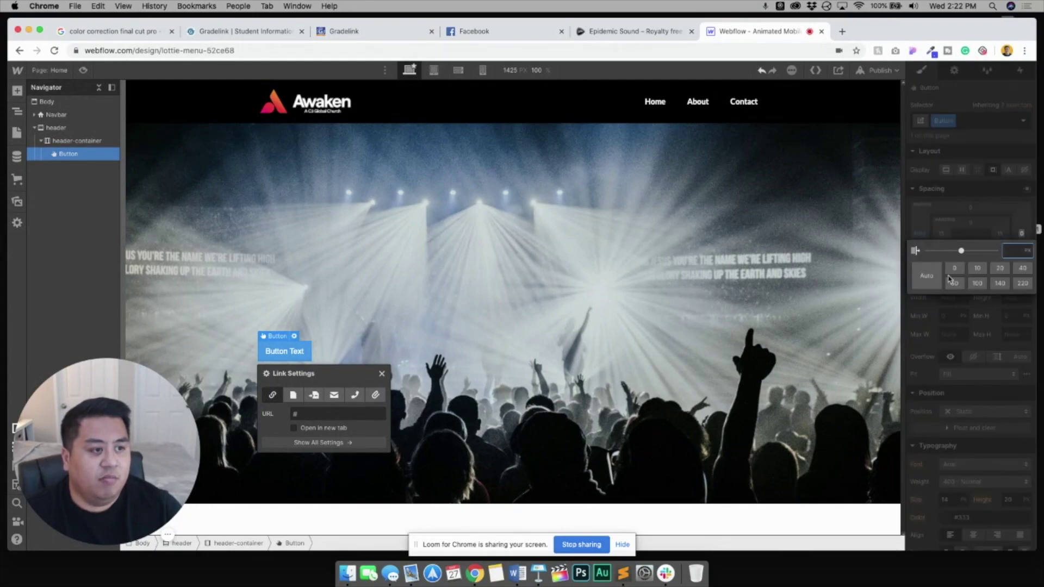
pyautogui.click(929, 277)
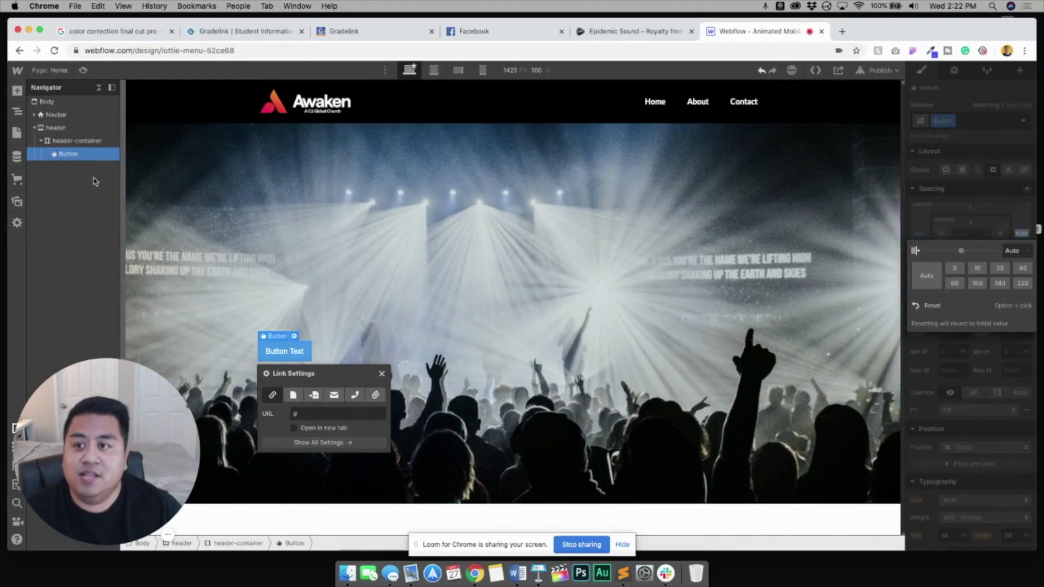
# Center the button by center-aligning the header-container's text, trying flex display before returning it to block.
pyautogui.click(78, 143)
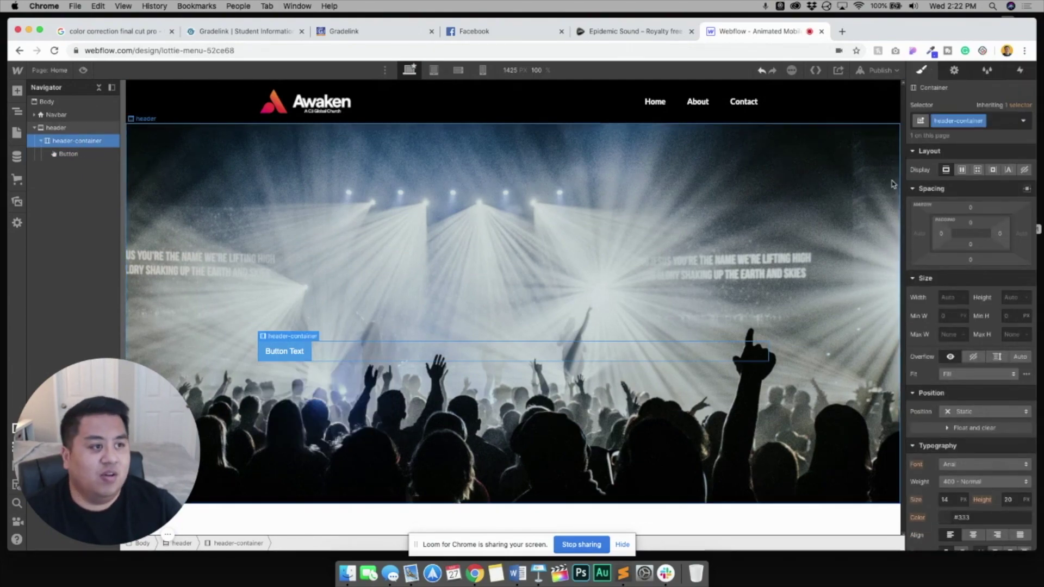
pyautogui.click(961, 170)
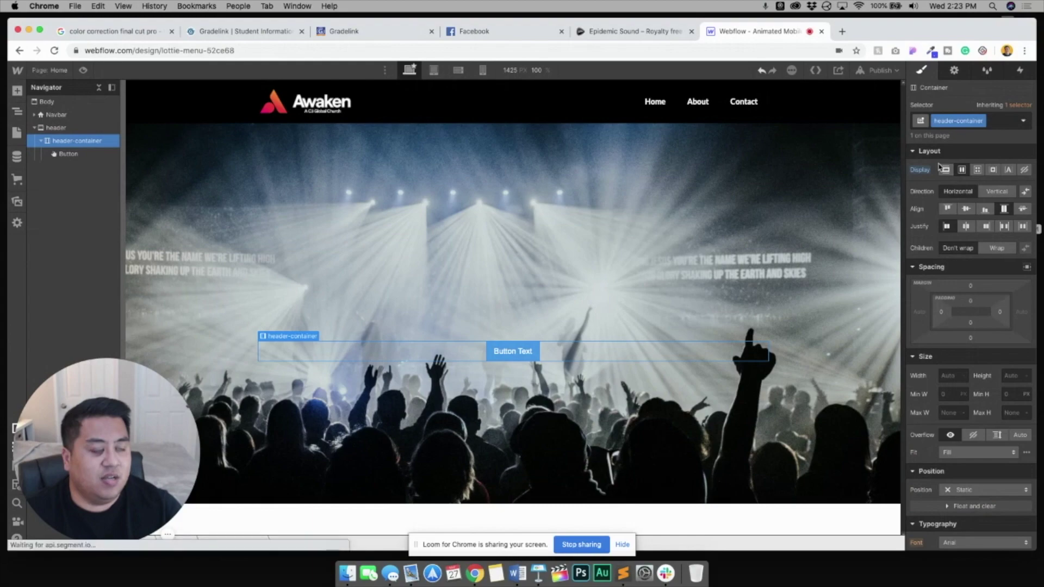
pyautogui.click(946, 170)
pyautogui.click(973, 536)
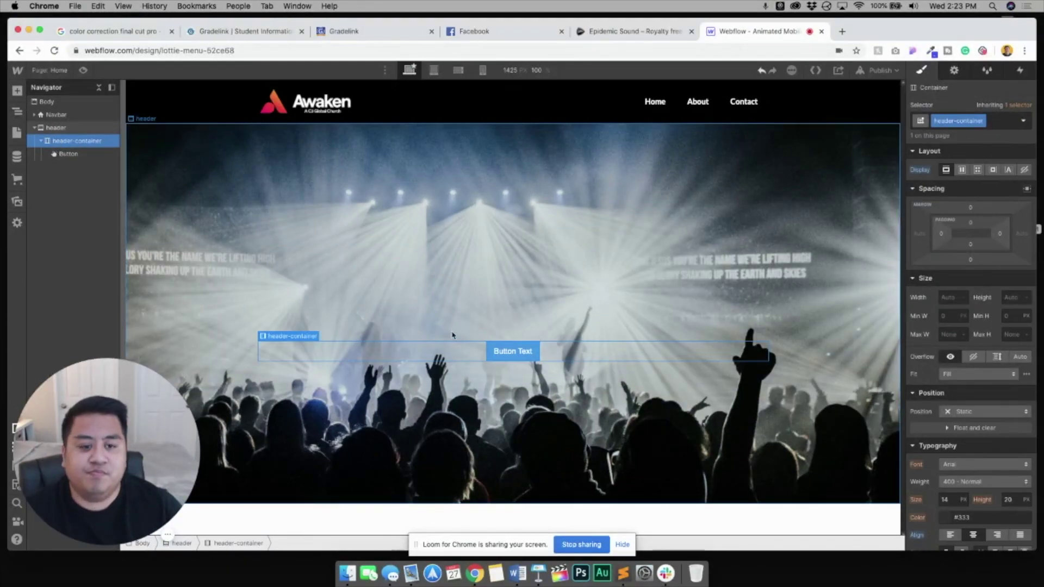
# Set the button's top and bottom padding to 15 px each.
pyautogui.click(492, 356)
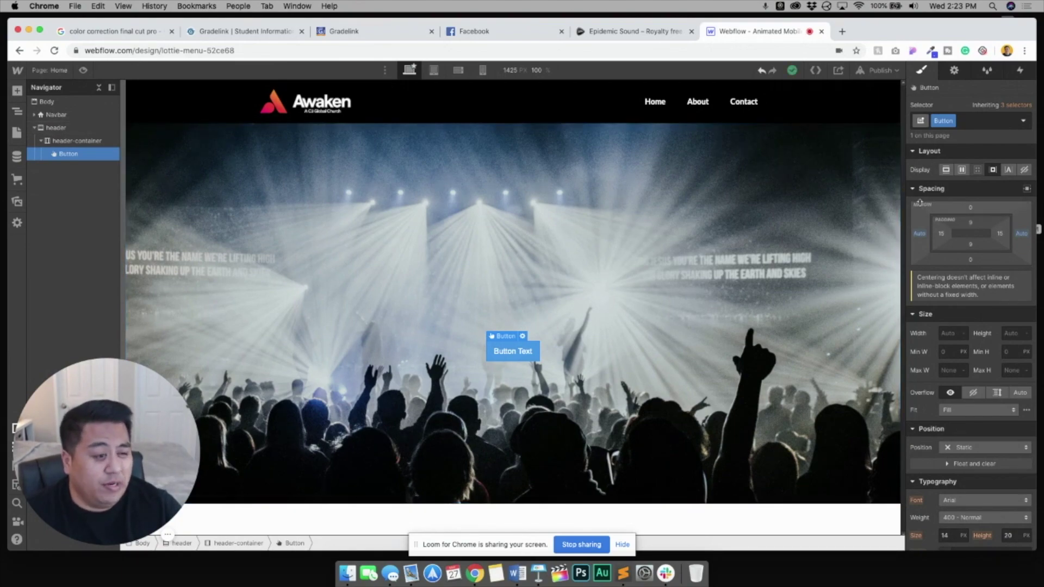
pyautogui.scroll(-3, 961, 283)
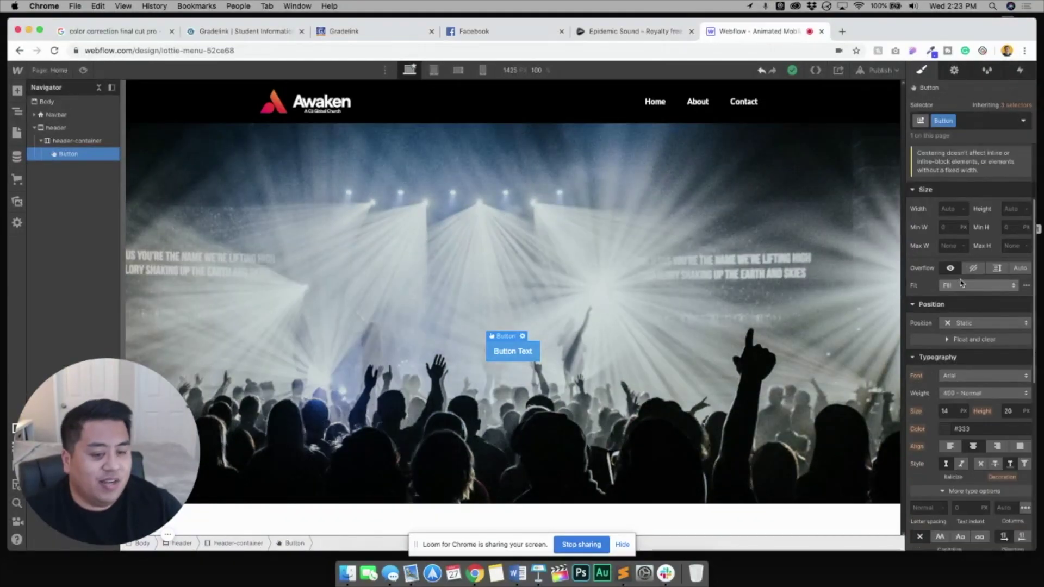
pyautogui.scroll(3, 971, 321)
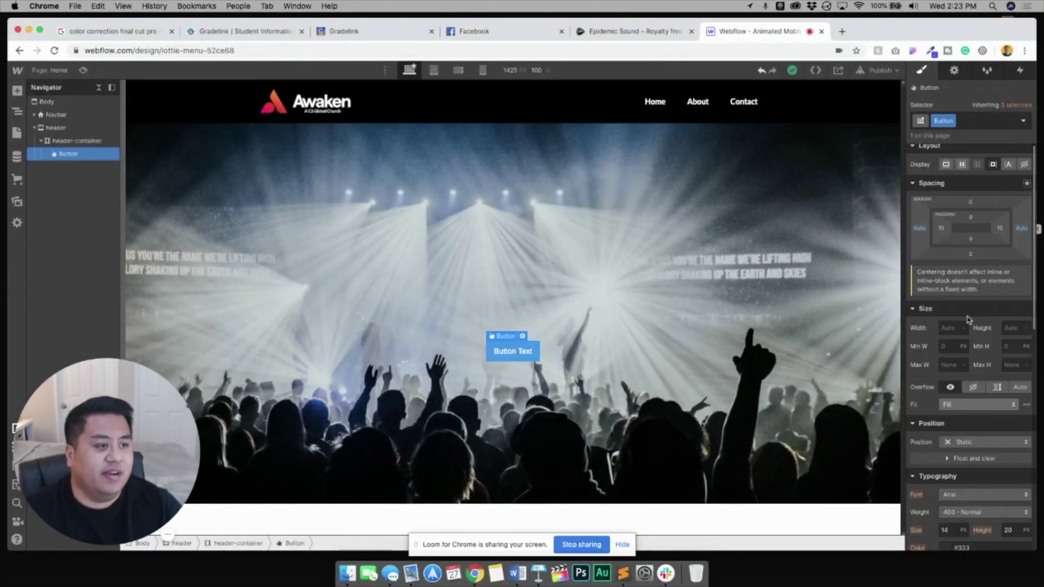
pyautogui.click(971, 219)
pyautogui.write('15')
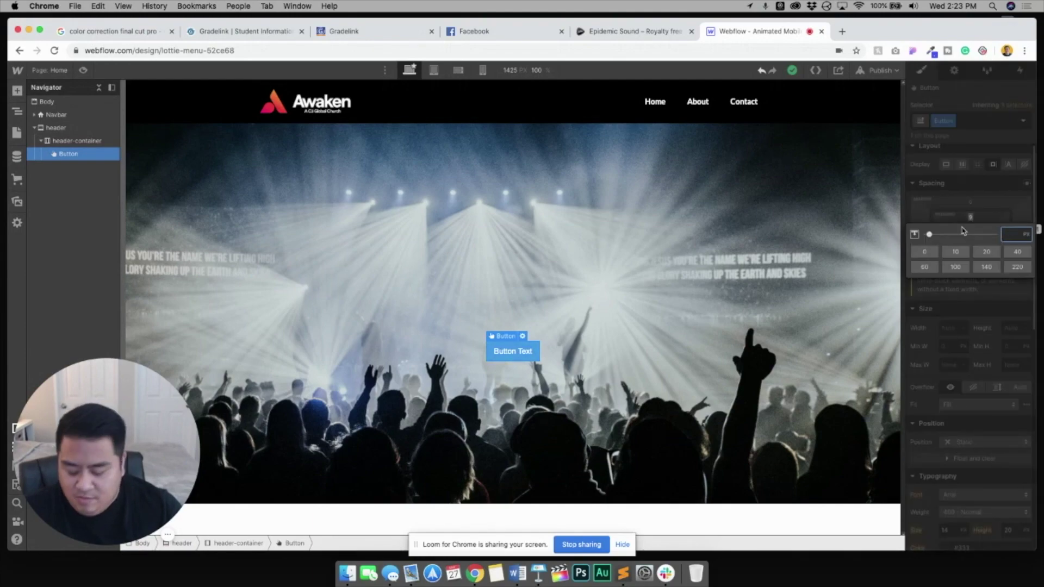
pyautogui.press('Return')
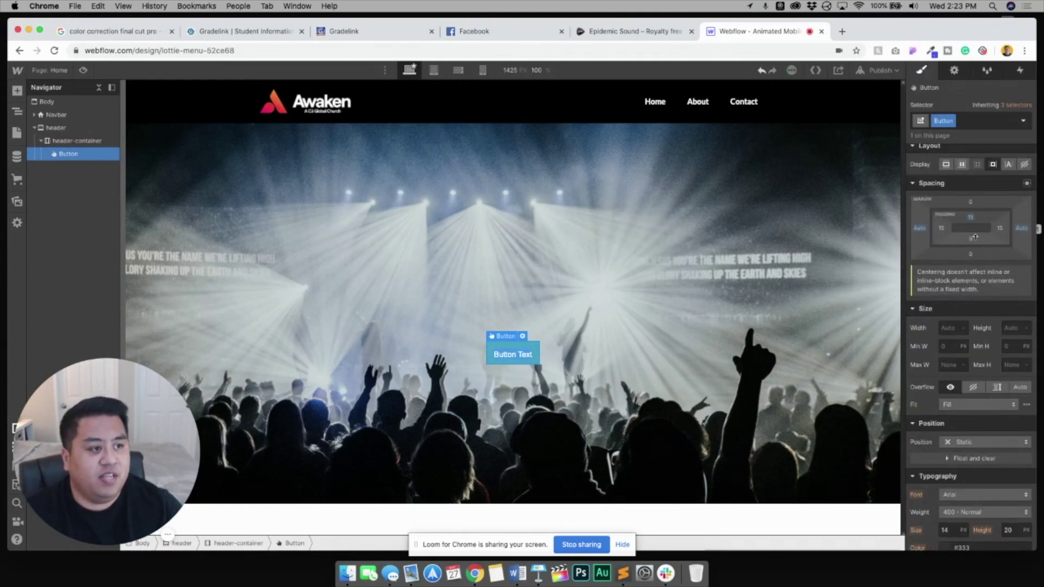
pyautogui.click(971, 239)
pyautogui.write('2')
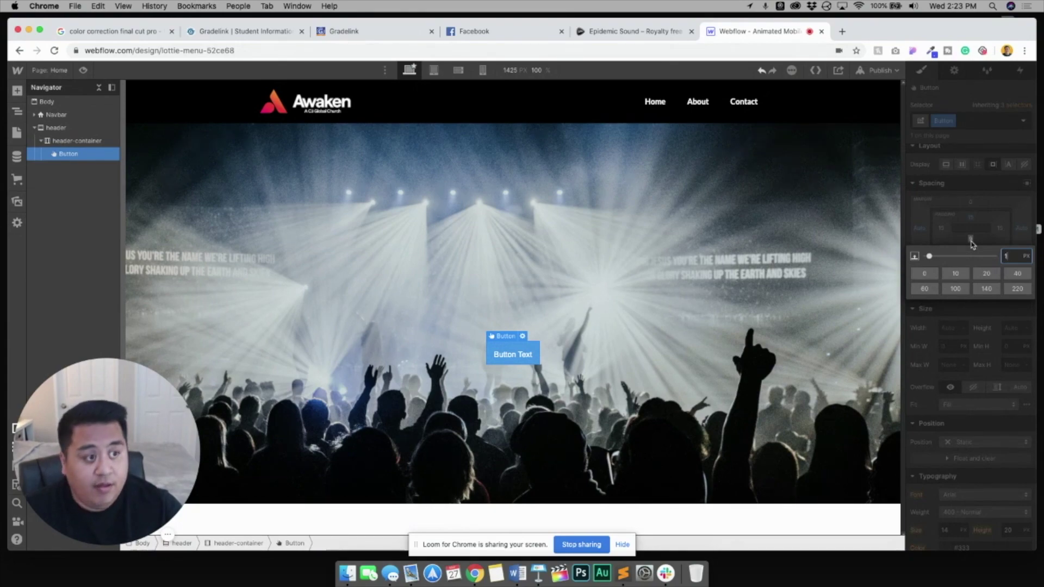
pyautogui.write('5')
pyautogui.press('Return')
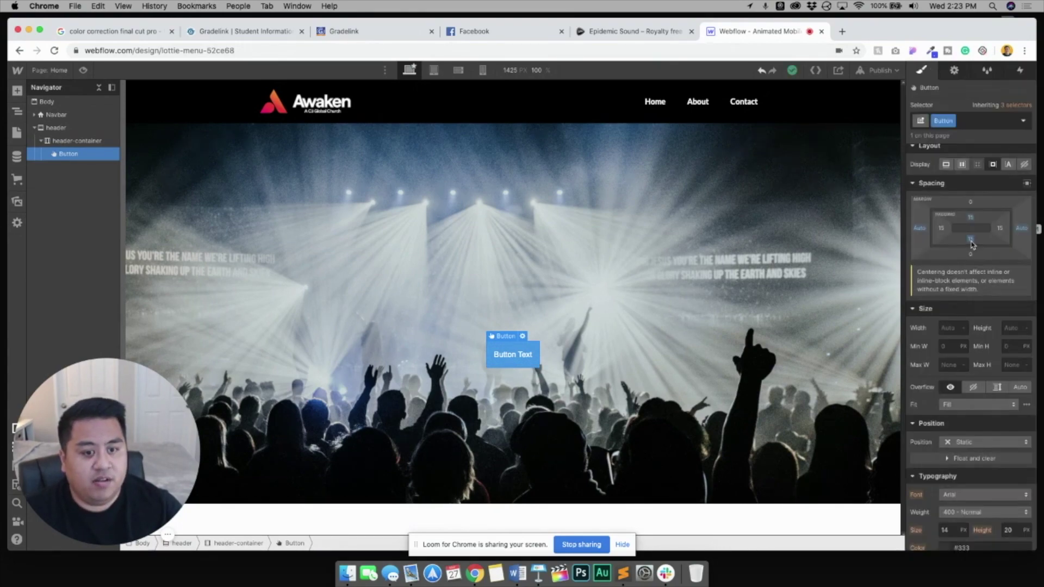
# Try 30 px right padding on the button, and set both its right and left padding to 40 px.
pyautogui.click(1000, 229)
pyautogui.write('30')
pyautogui.press('Return')
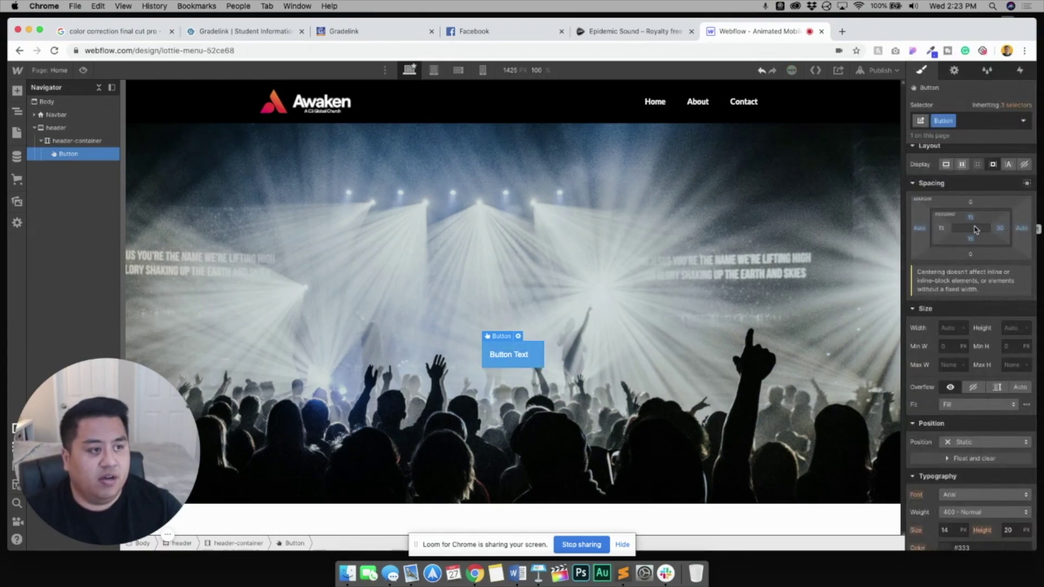
pyautogui.click(1000, 229)
pyautogui.write('45')
pyautogui.press('Return')
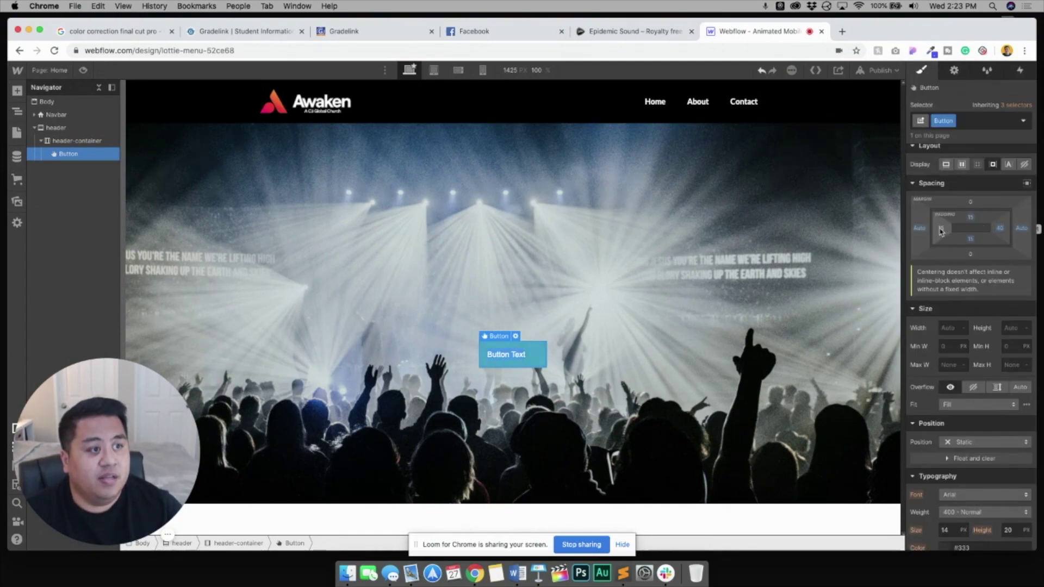
pyautogui.click(941, 228)
pyautogui.write('40')
pyautogui.press('Return')
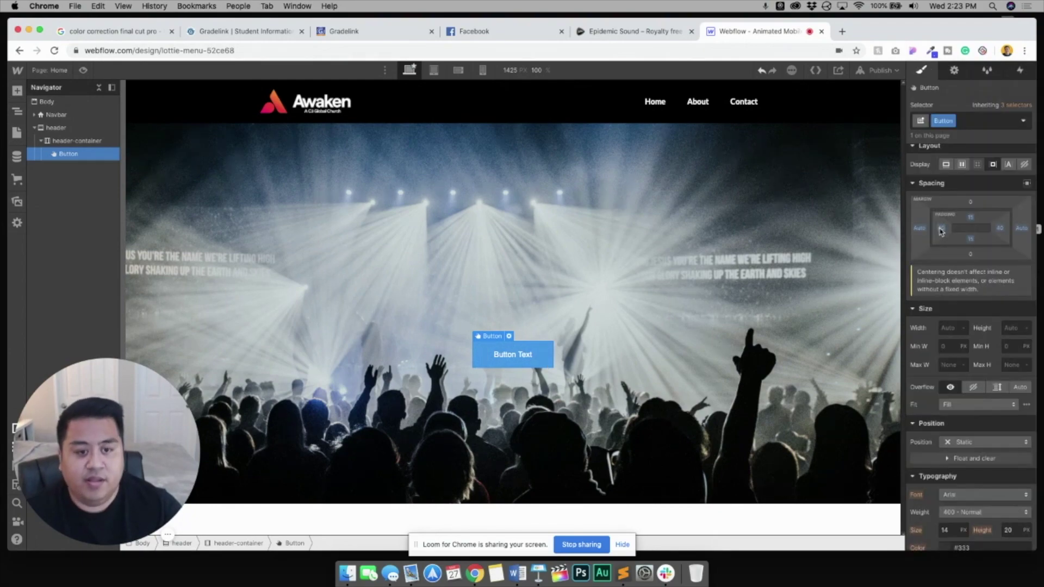
# Check the font used by the Contact nav link and set the header button's font to Lato.
pyautogui.scroll(-2, 944, 345)
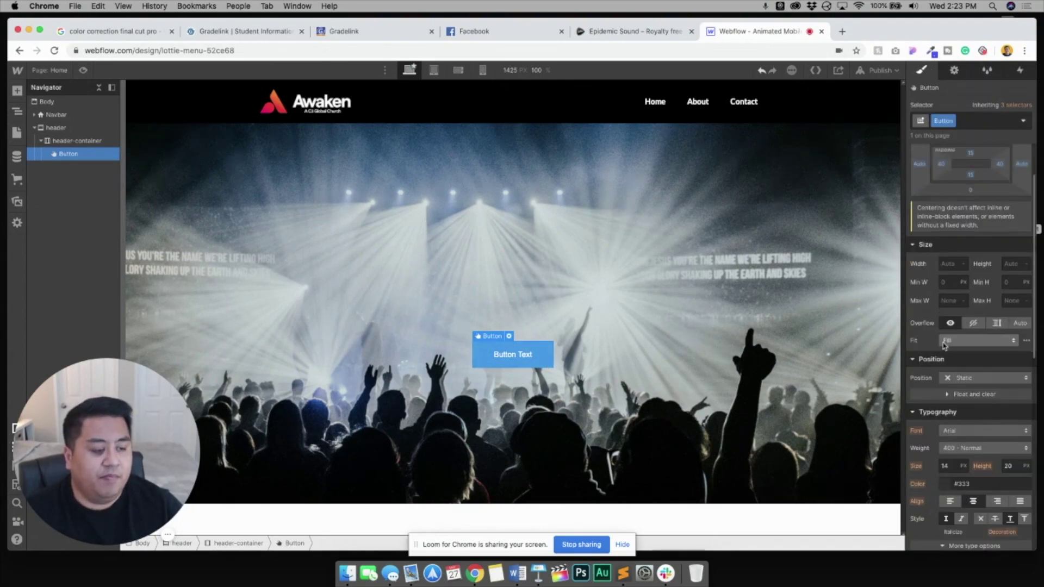
pyautogui.click(974, 431)
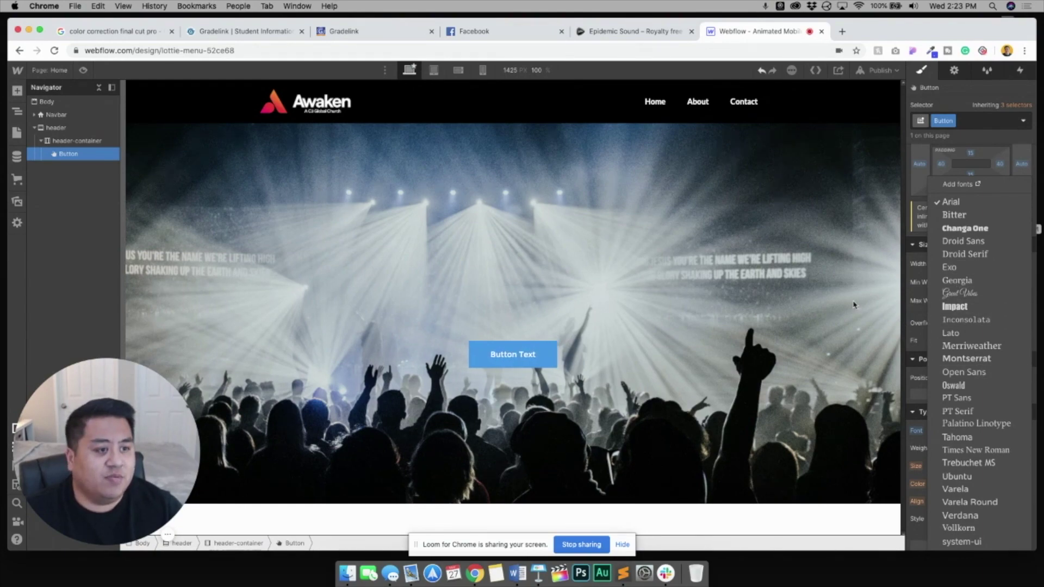
pyautogui.click(735, 103)
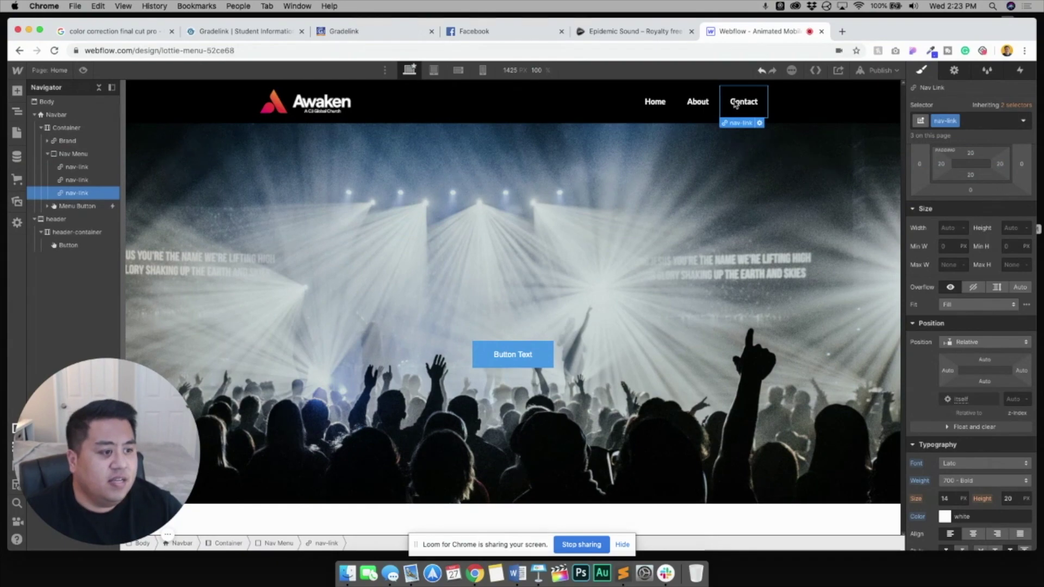
pyautogui.click(517, 364)
pyautogui.click(946, 433)
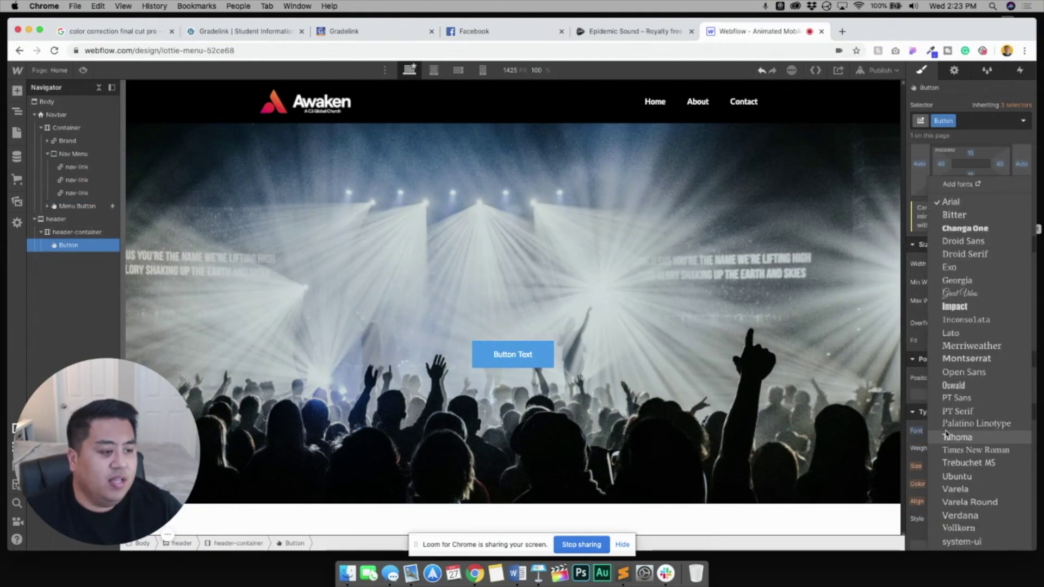
pyautogui.click(951, 333)
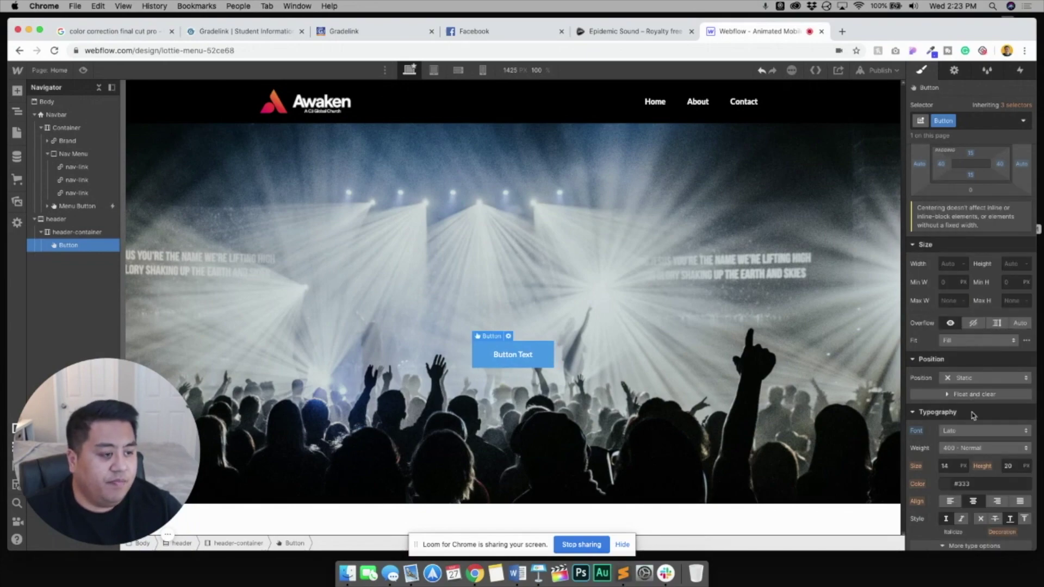
# Set the button text's font size to 20 px and its line height to 30 px.
pyautogui.click(953, 466)
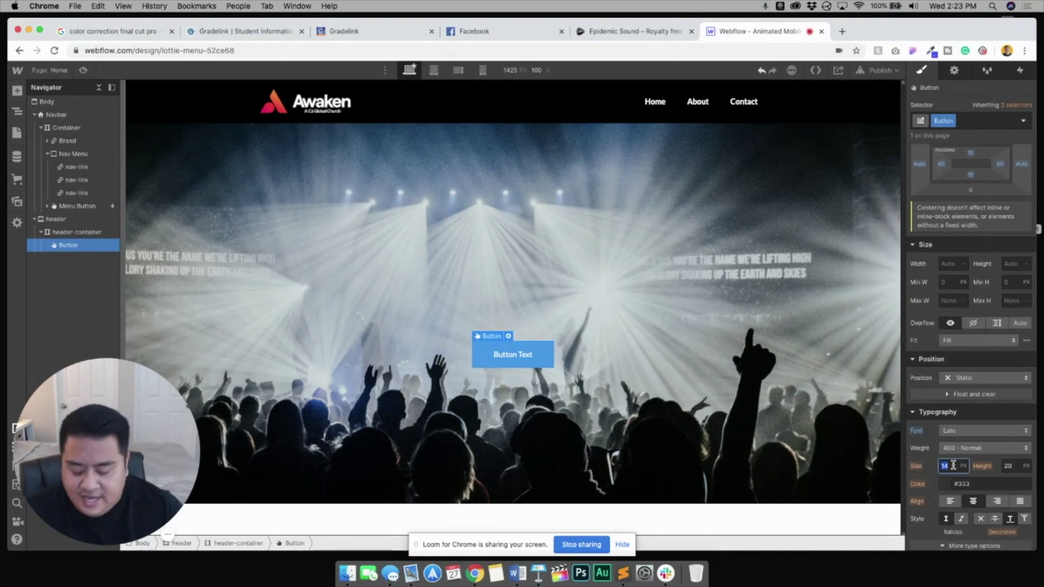
pyautogui.press('Return')
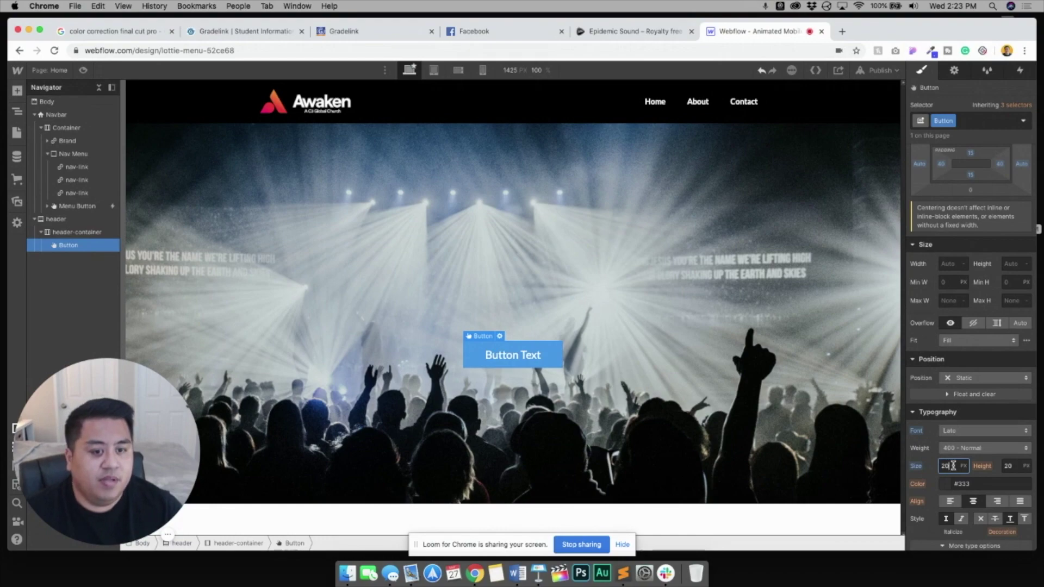
pyautogui.click(1014, 466)
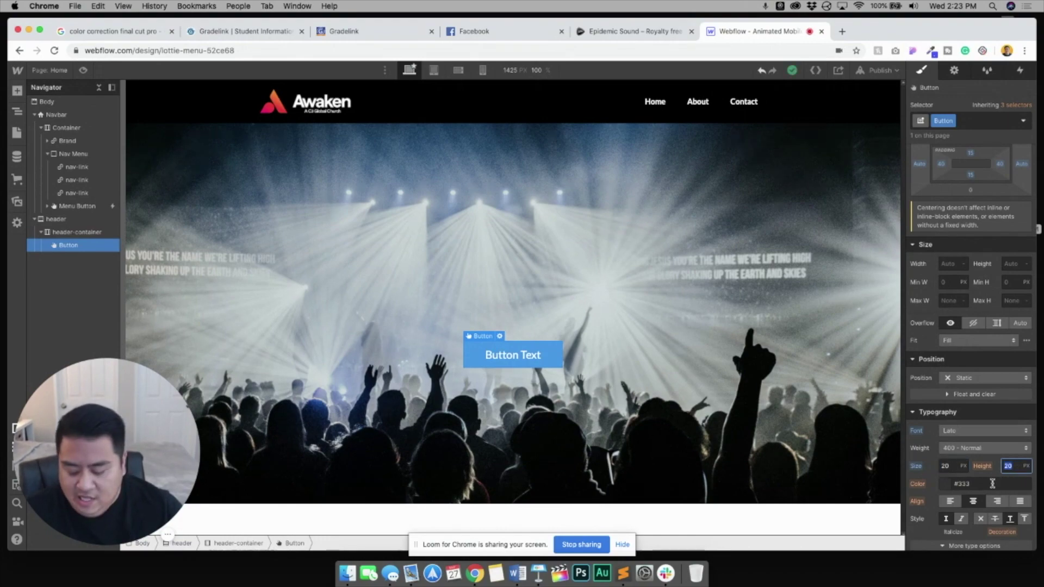
pyautogui.write('30')
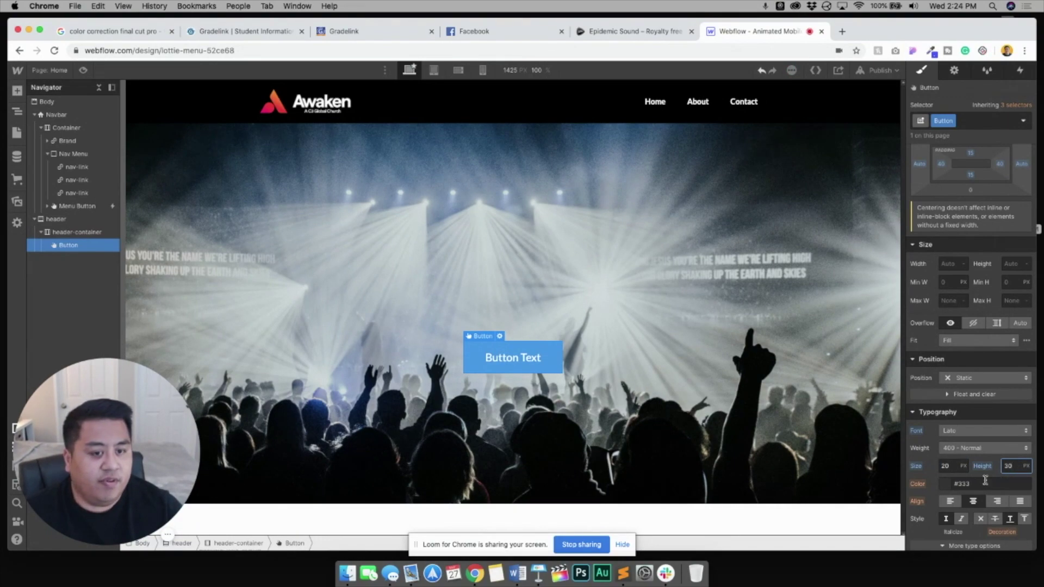
# Replace the header button's label with "CONTACT US".
pyautogui.doubleClick(492, 359)
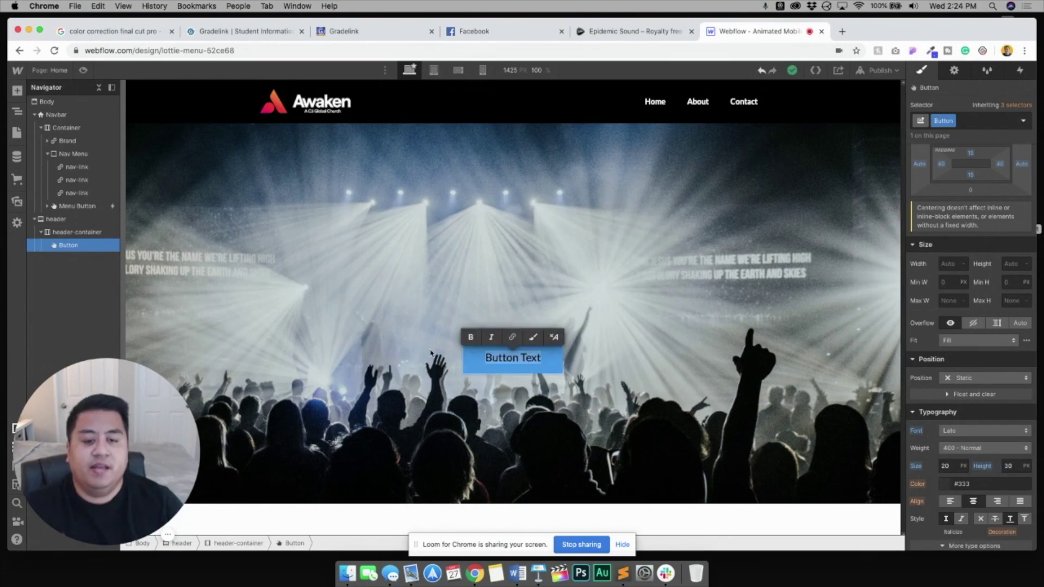
pyautogui.click(488, 362)
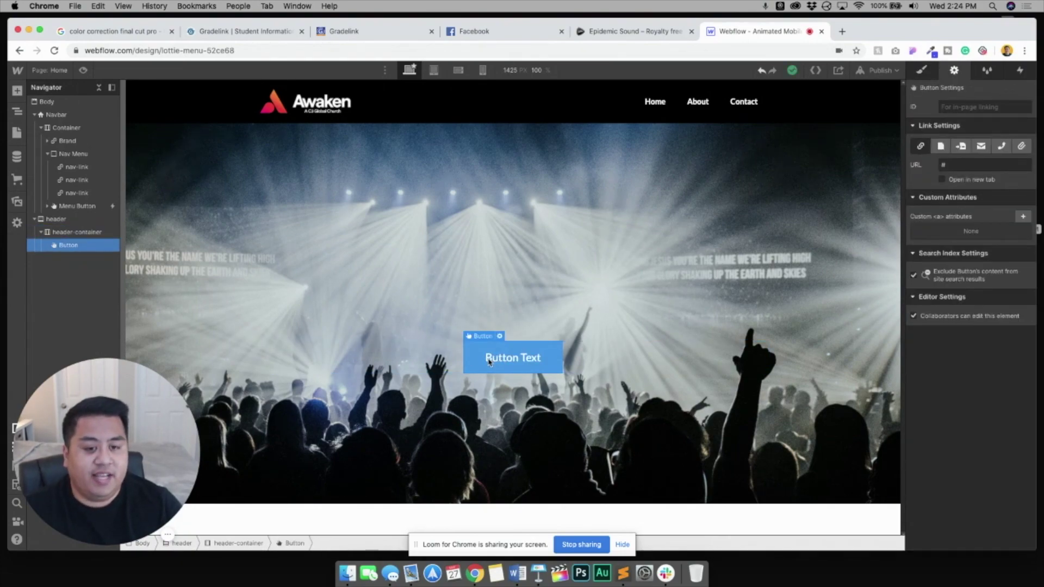
pyautogui.doubleClick(501, 359)
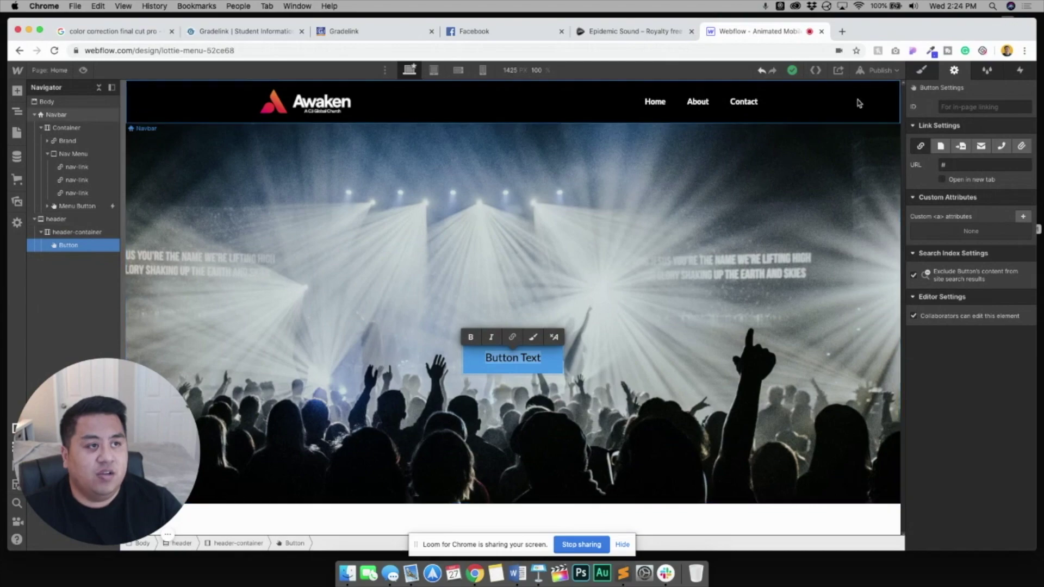
pyautogui.press('Escape')
pyautogui.press('s')
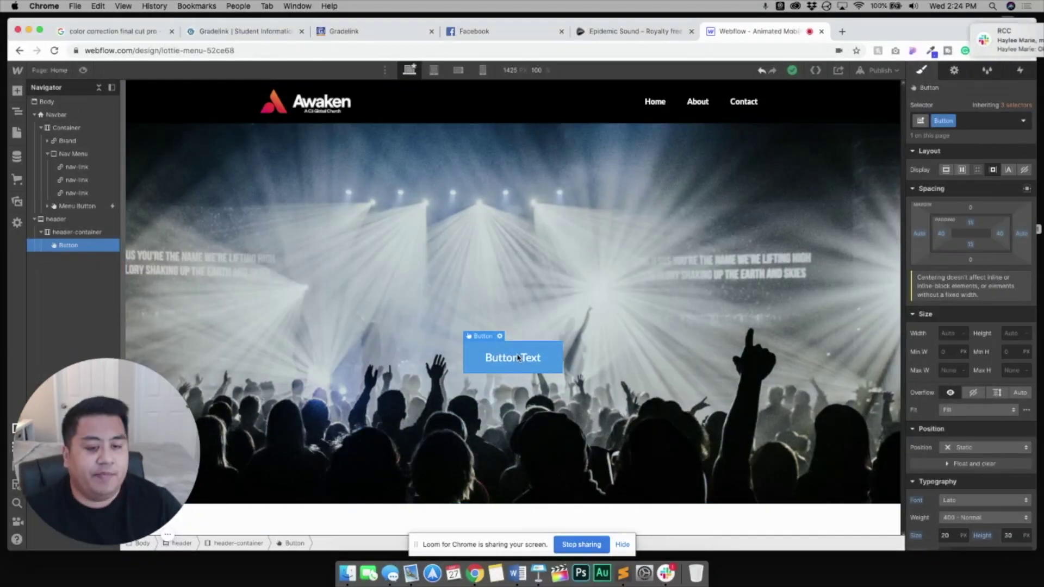
pyautogui.doubleClick(517, 356)
pyautogui.write('CONTACT US')
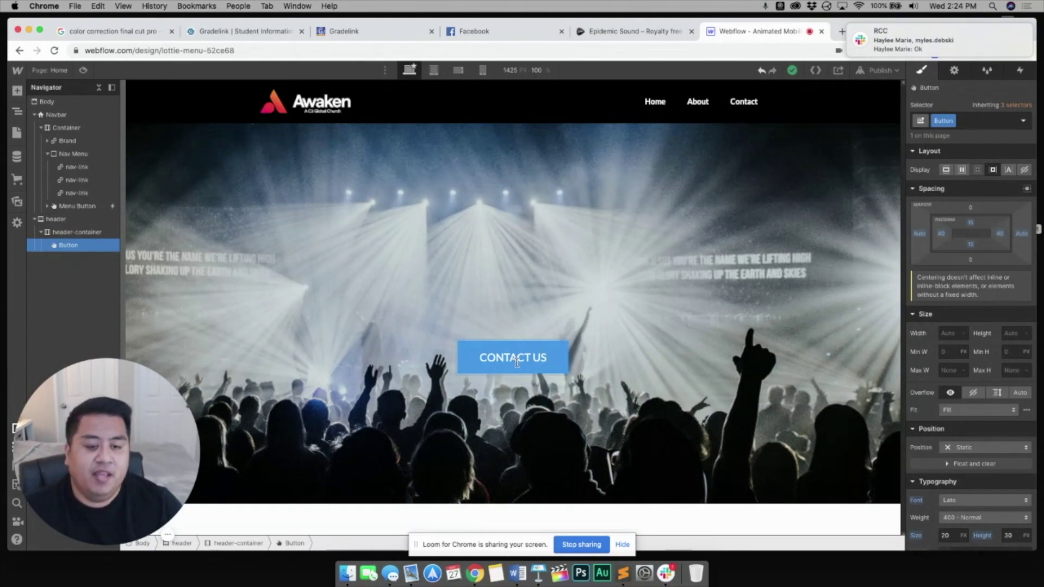
pyautogui.press('Escape')
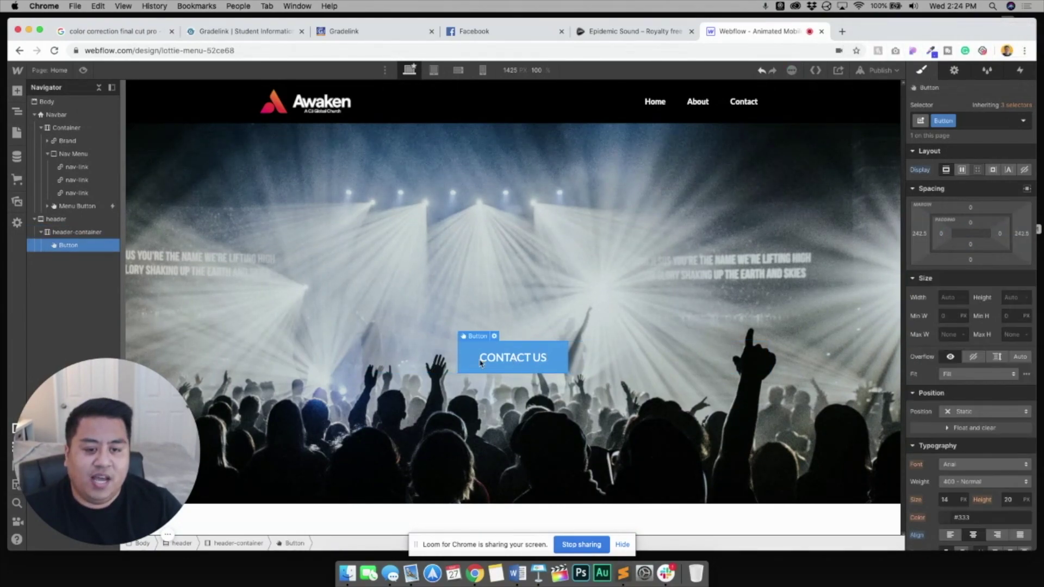
# Set the button text's letter spacing to 1 px.
pyautogui.scroll(-3, 973, 493)
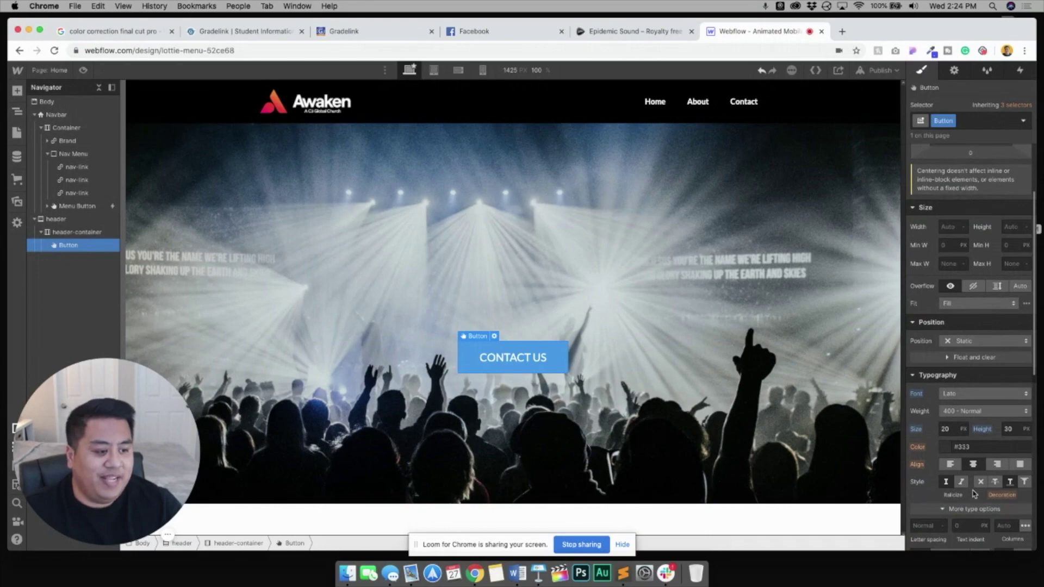
pyautogui.scroll(-1, 1006, 492)
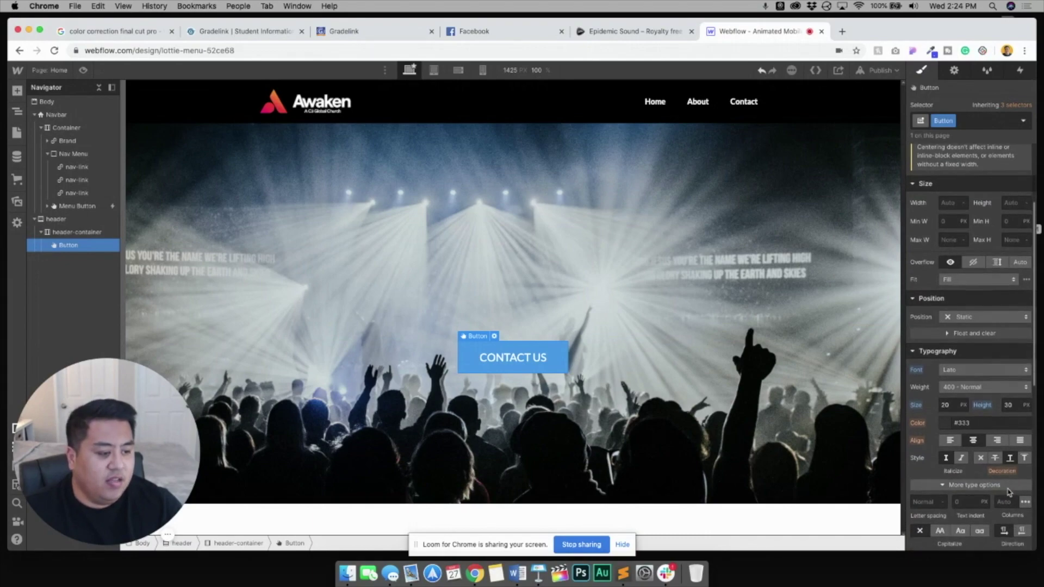
pyautogui.click(931, 501)
pyautogui.write('1e')
pyautogui.press('Return')
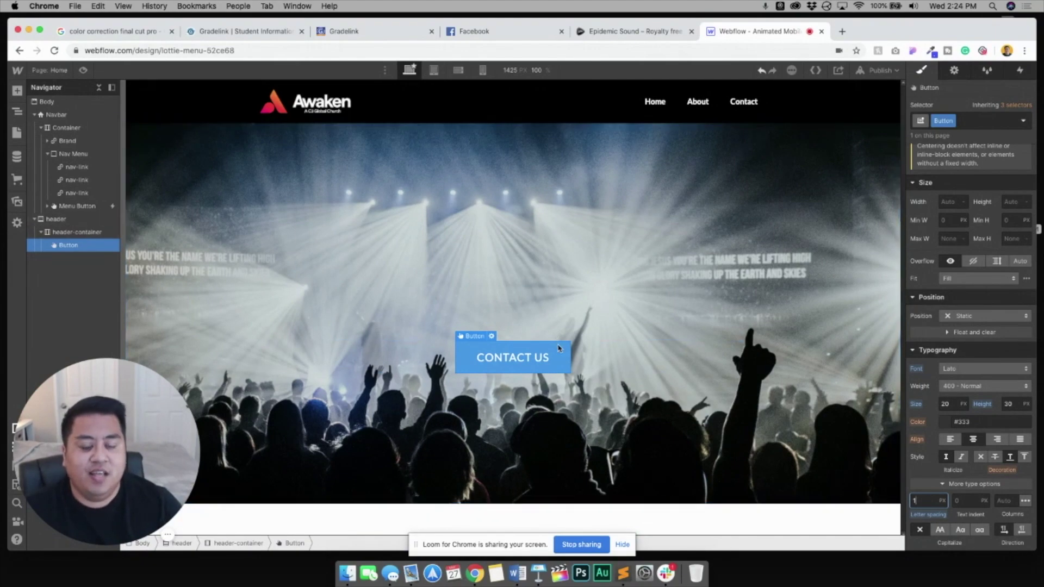
# Change the button's background color to orange, #ec8938.
pyautogui.scroll(-5, 971, 326)
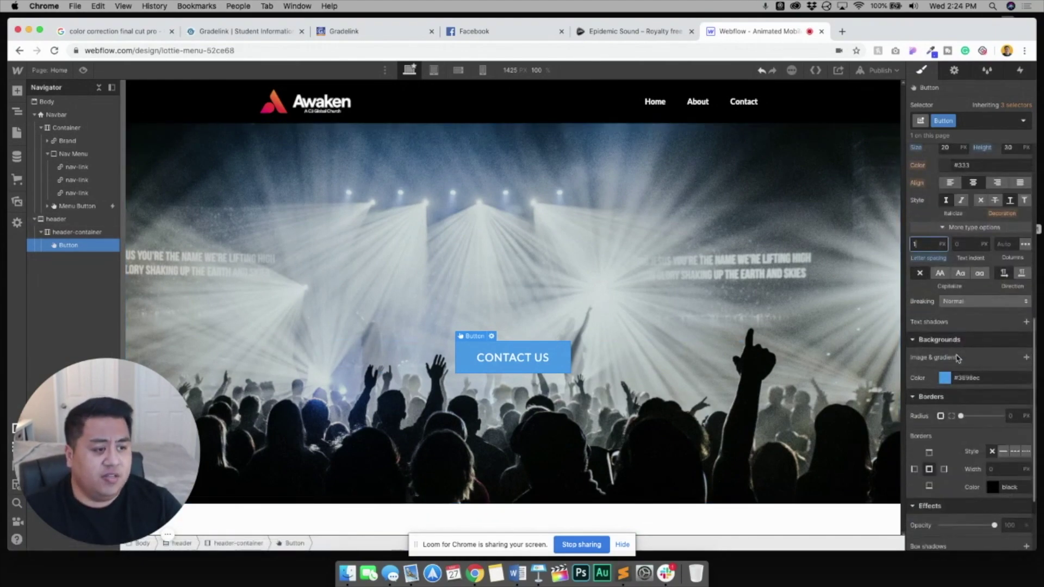
pyautogui.click(945, 377)
pyautogui.moveTo(988, 291); pyautogui.dragTo(940, 293)
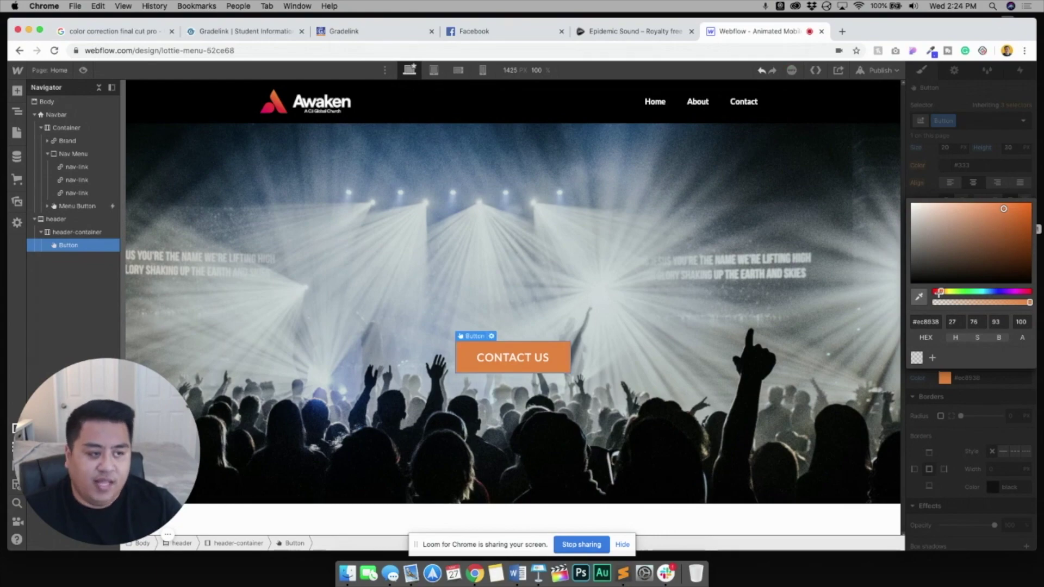
pyautogui.click(911, 193)
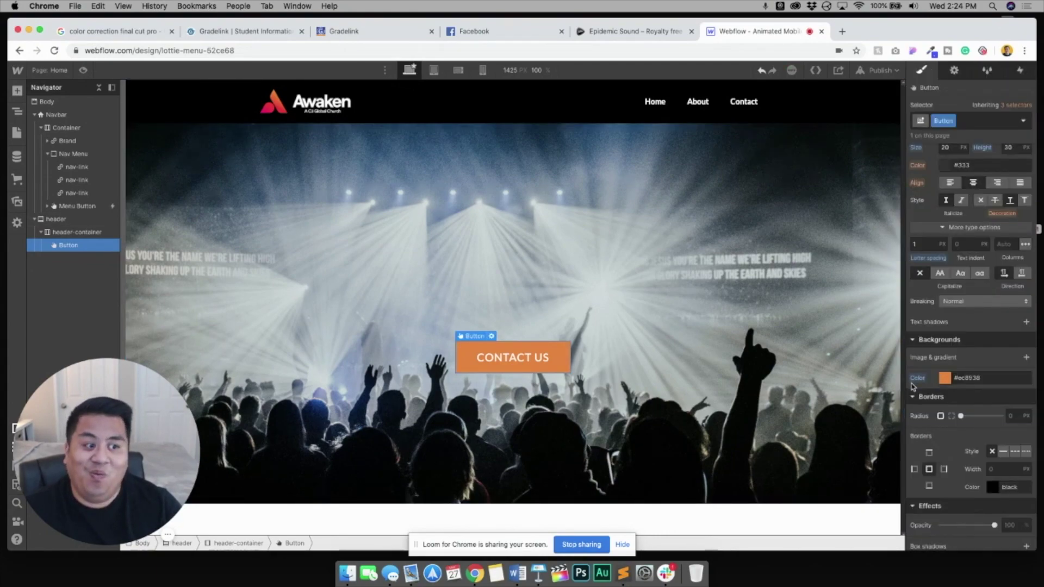
# Add a linear gradient to the button's background and angle it to run horizontally, at about 90 degrees.
pyautogui.click(1027, 357)
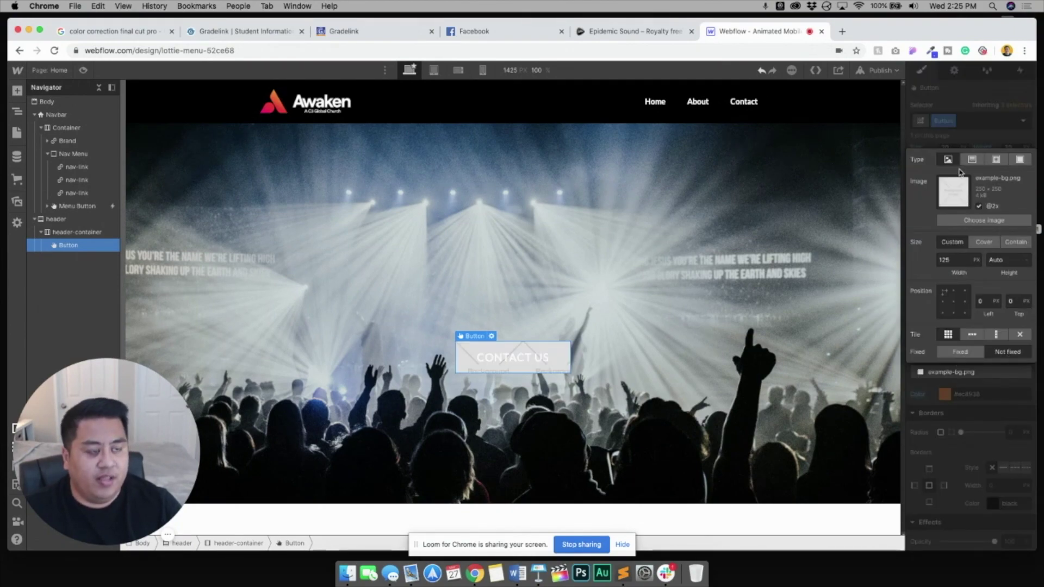
pyautogui.click(973, 160)
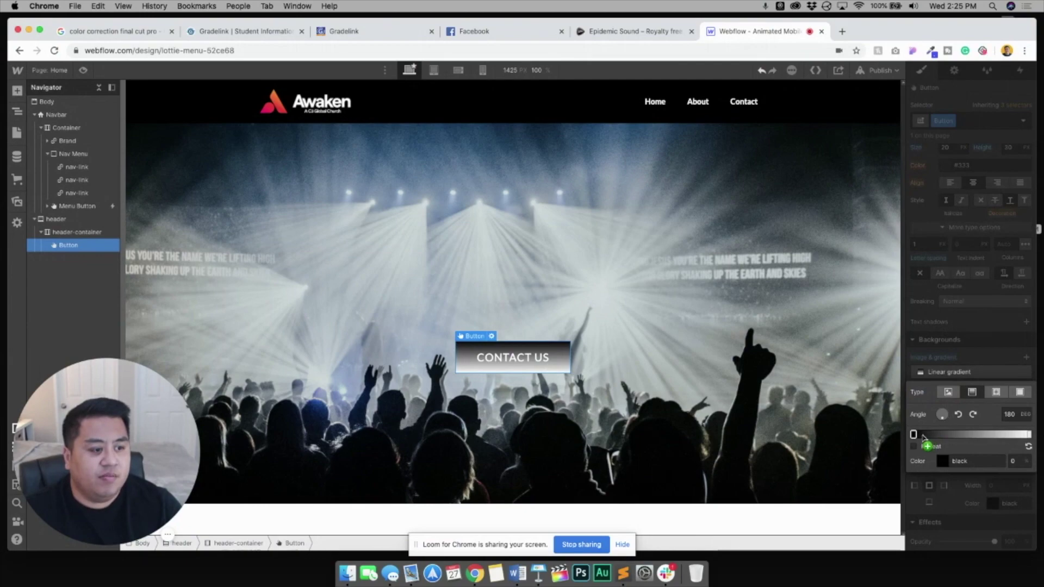
pyautogui.click(947, 416)
pyautogui.moveTo(949, 417); pyautogui.dragTo(951, 419)
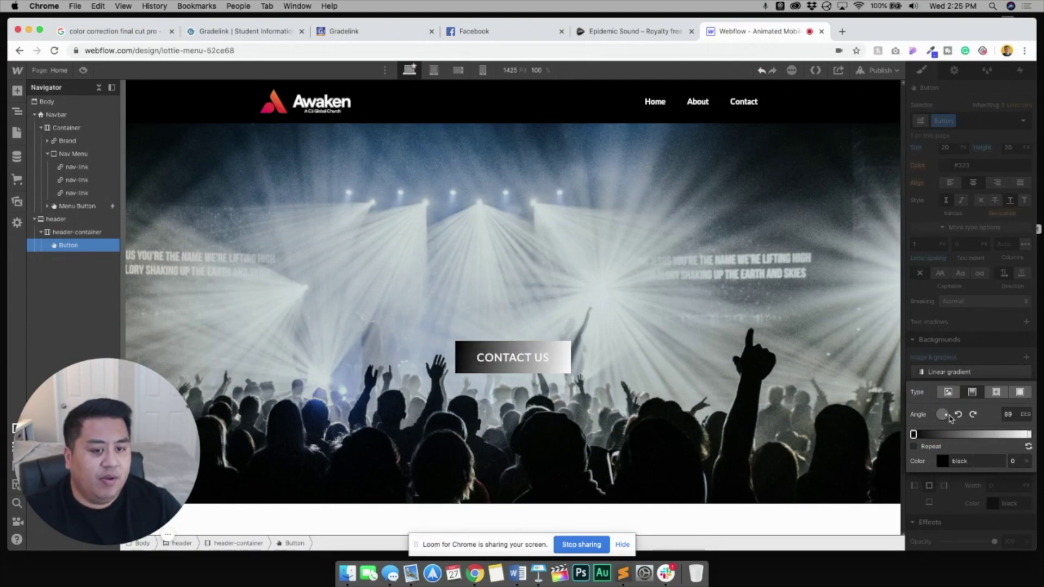
# Color the gradient's first stop orange (#fd9f2c) and its last stop red (#df5555).
pyautogui.click(942, 461)
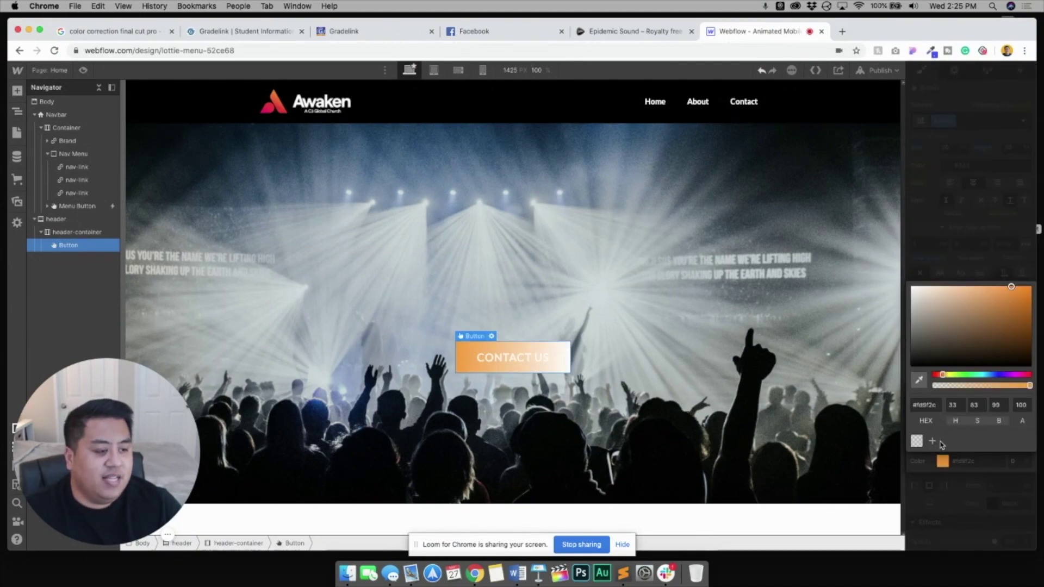
pyautogui.click(940, 463)
pyautogui.click(1028, 436)
pyautogui.click(942, 462)
pyautogui.moveTo(995, 339); pyautogui.dragTo(985, 296)
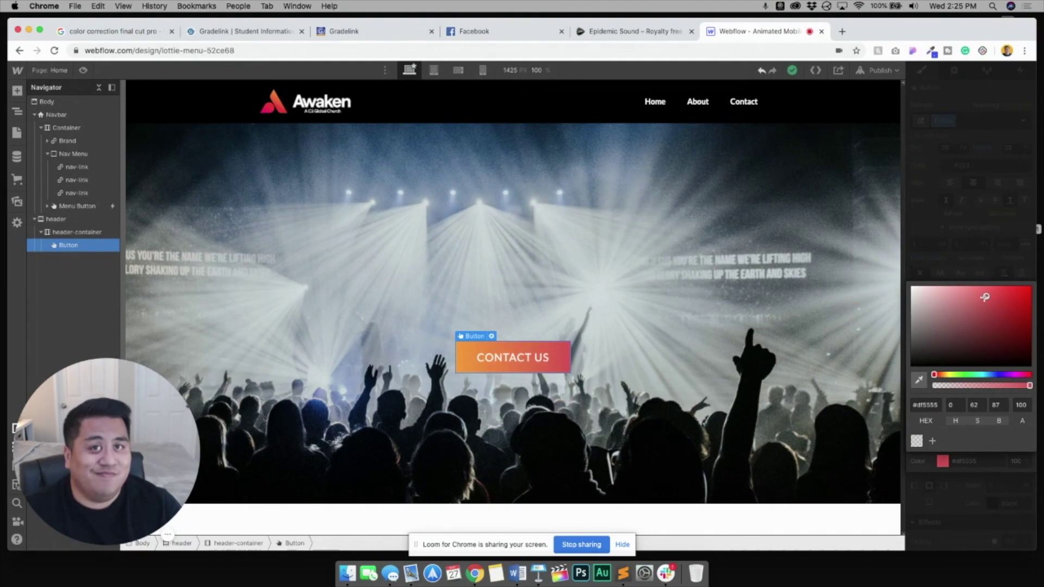
pyautogui.click(952, 271)
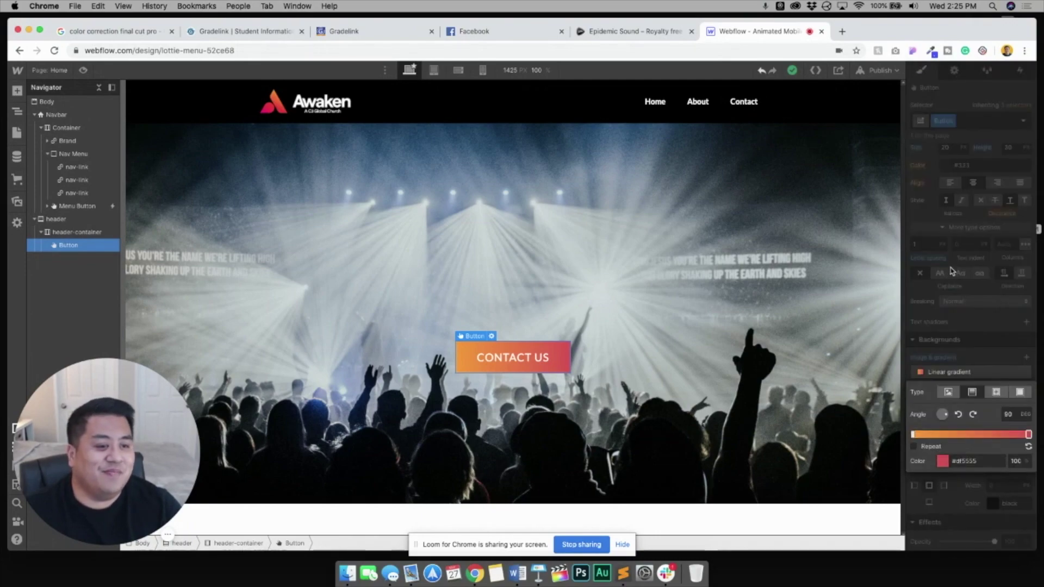
pyautogui.click(955, 361)
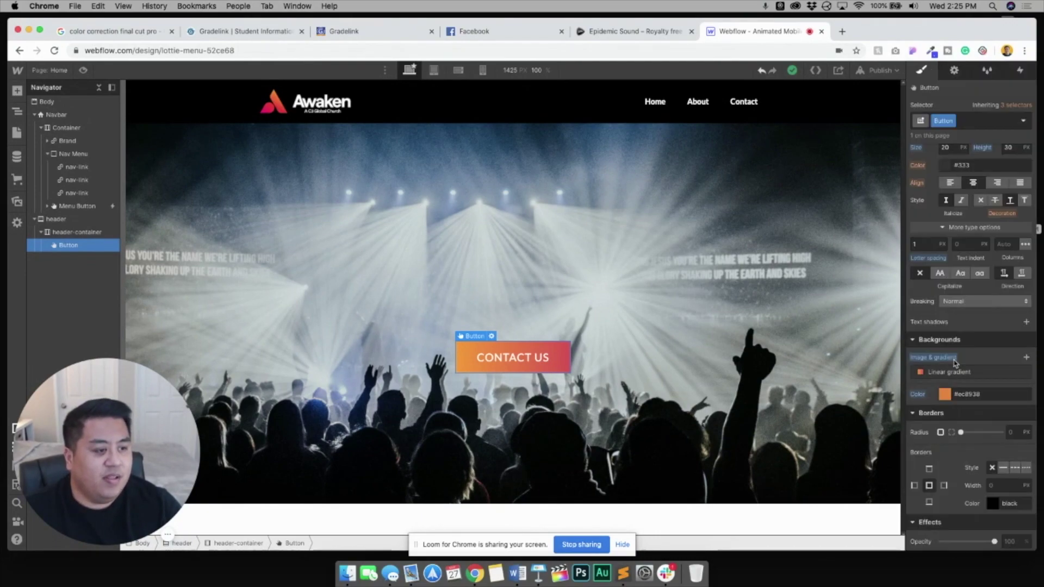
# Round the button's corners with a border radius of 50 px.
pyautogui.moveTo(961, 432); pyautogui.dragTo(1006, 432)
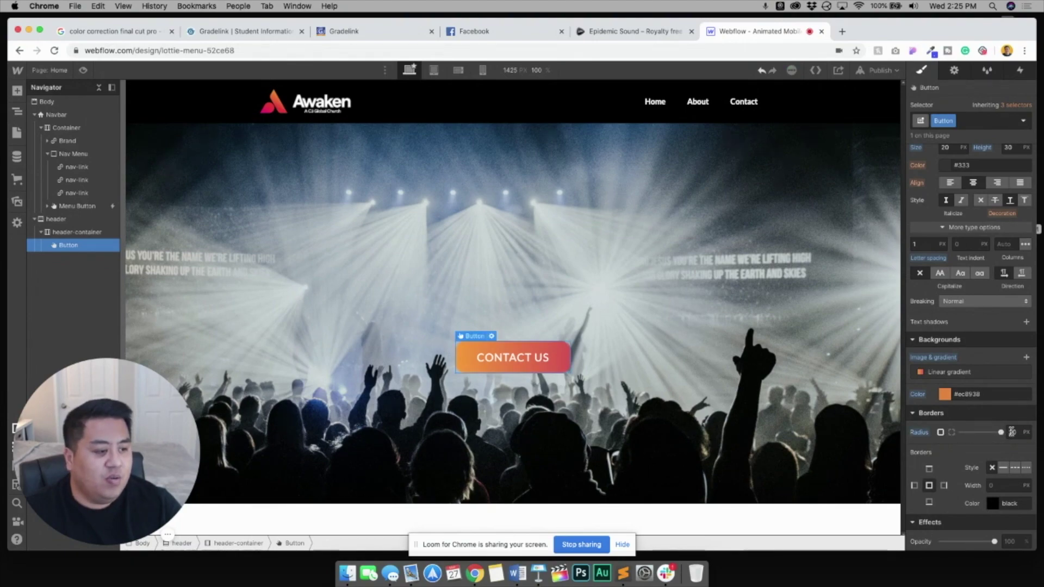
pyautogui.write('50')
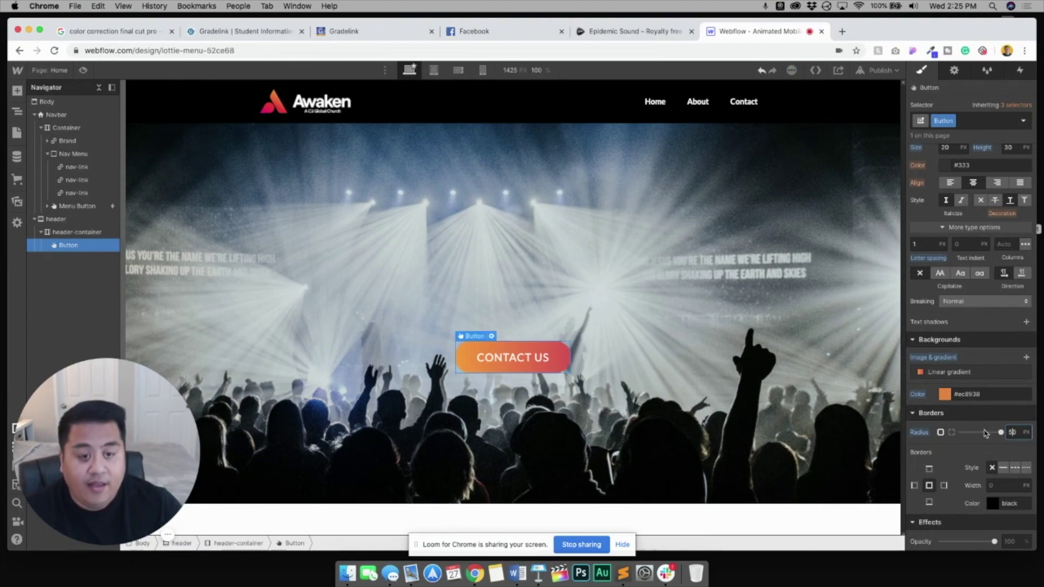
pyautogui.click(741, 409)
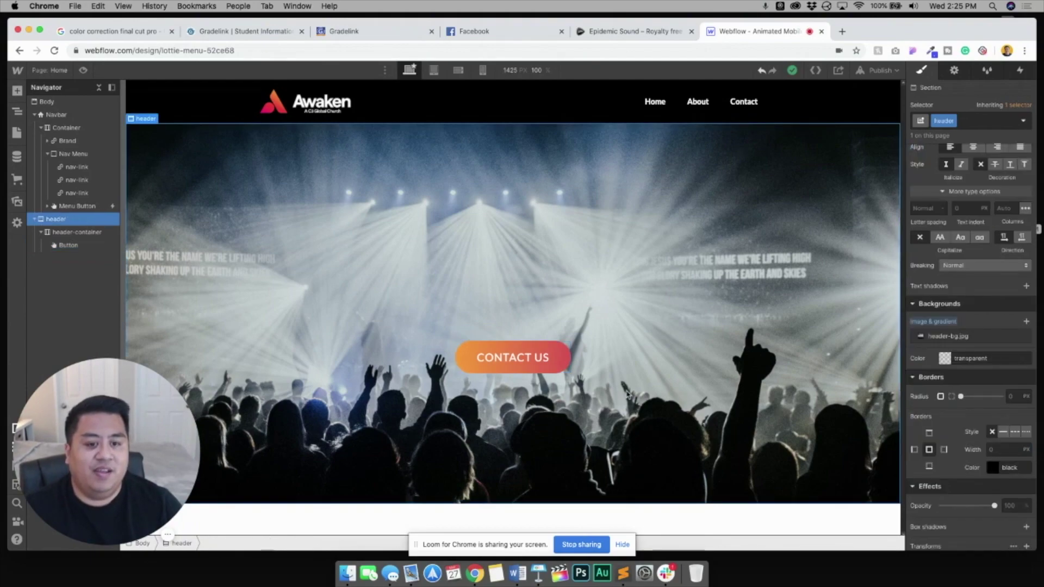
# Add an outside box shadow to the CONTACT US button, colored black at 30% opacity.
pyautogui.click(539, 357)
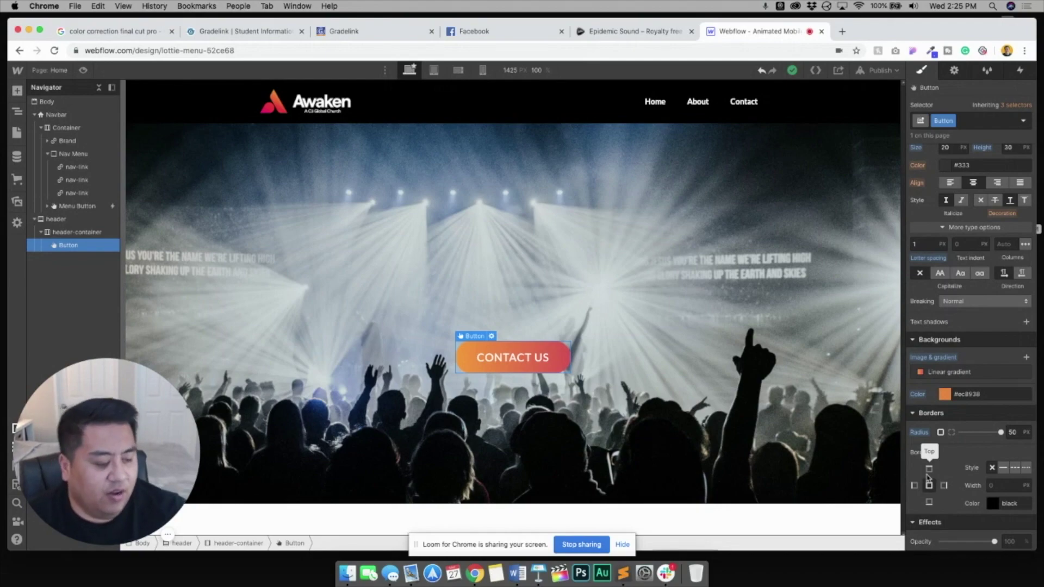
pyautogui.scroll(-3, 936, 472)
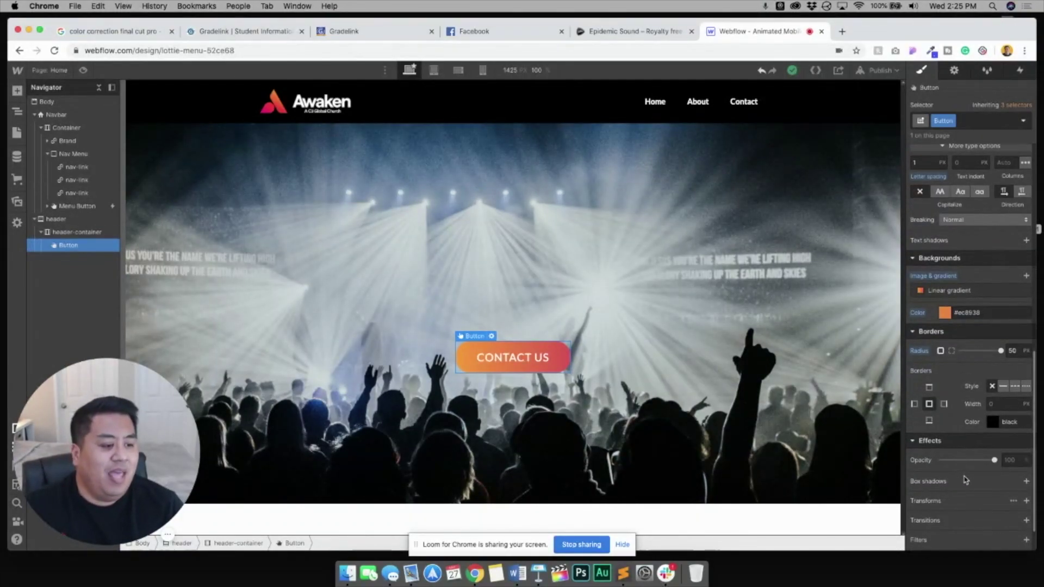
pyautogui.click(1026, 486)
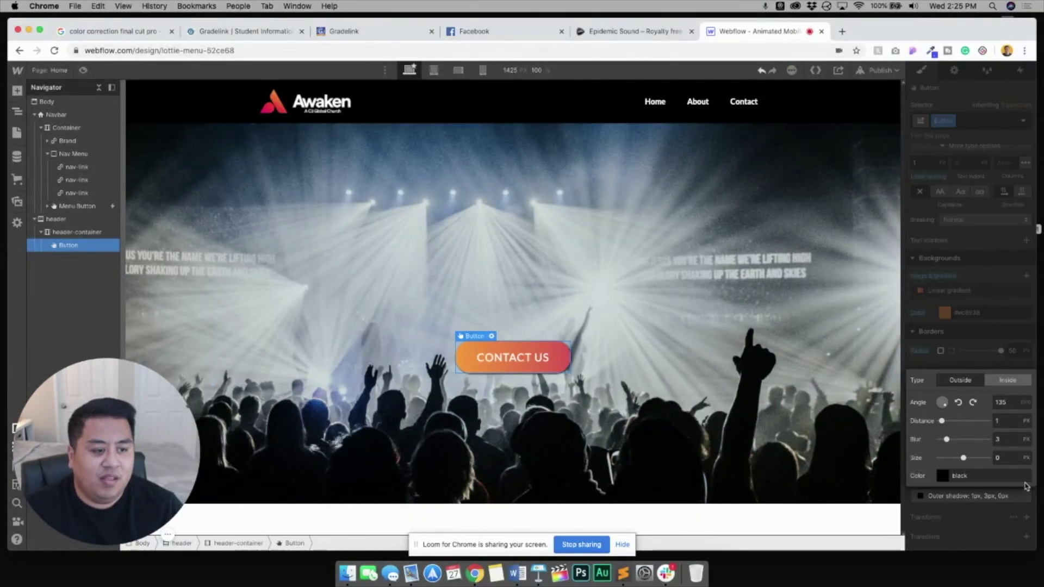
pyautogui.click(943, 477)
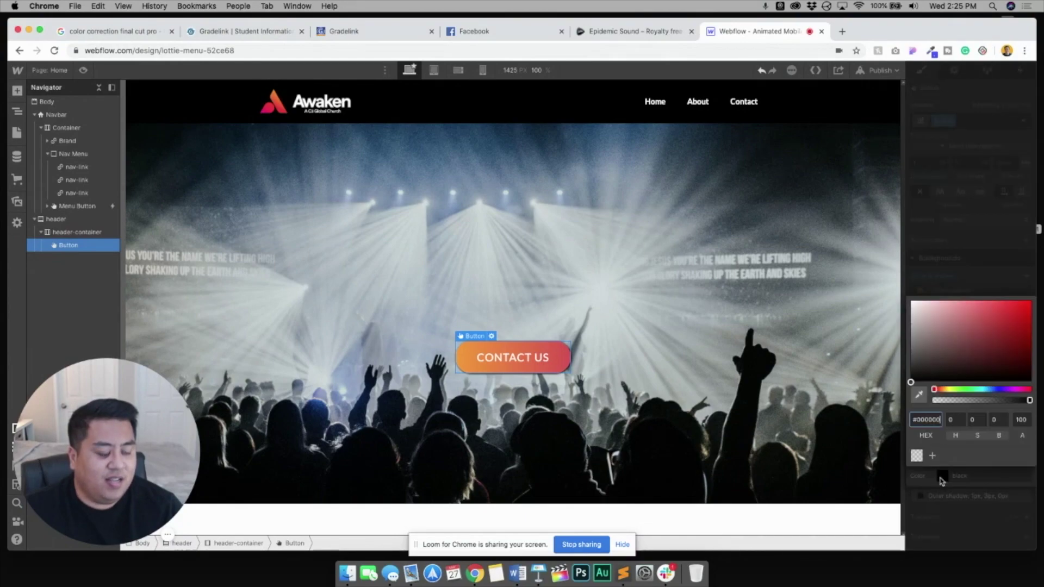
pyautogui.moveTo(984, 401); pyautogui.dragTo(963, 401)
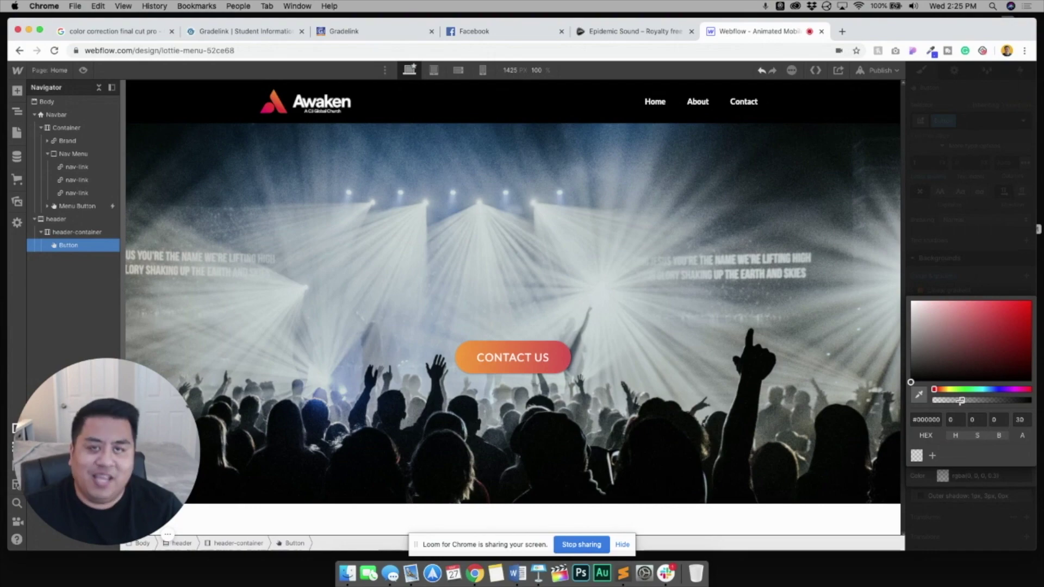
pyautogui.click(922, 287)
# Set the button shadow's distance to 3 px, blur to 8 px and size to -2 px.
pyautogui.moveTo(942, 421); pyautogui.dragTo(947, 421)
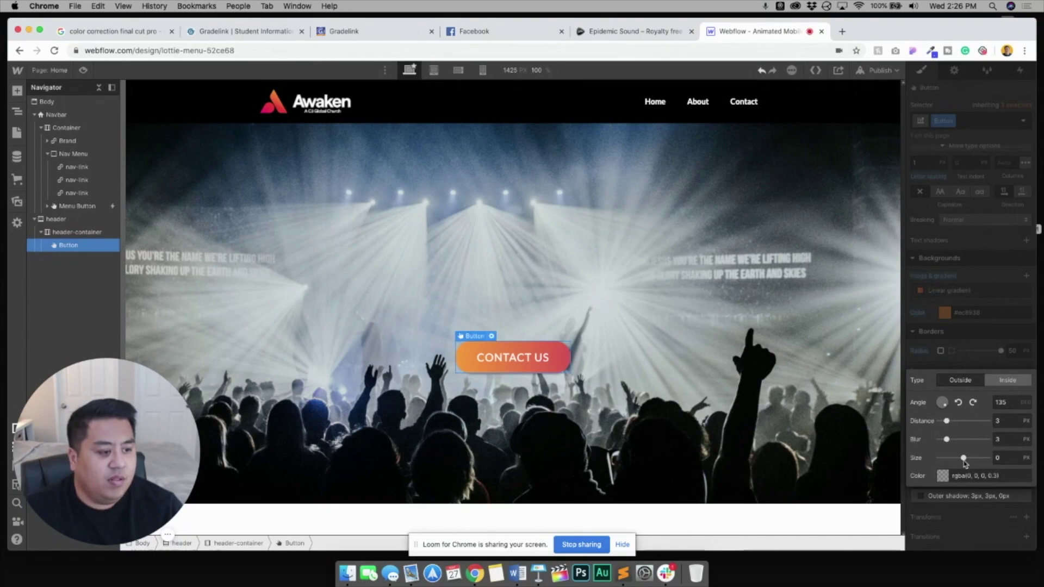
pyautogui.moveTo(964, 458)
pyautogui.mouseDown()
pyautogui.moveTo(955, 458)
pyautogui.moveTo(967, 458)
pyautogui.moveTo(959, 440)
pyautogui.moveTo(961, 458)
pyautogui.mouseUp()
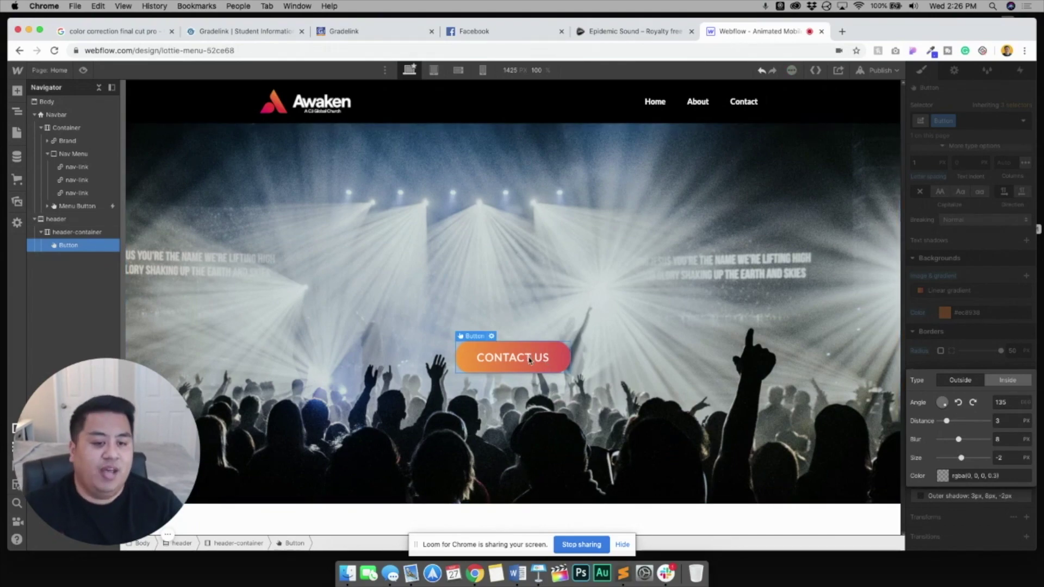
pyautogui.click(941, 344)
# Reduce the button's font size to 18 px.
pyautogui.scroll(1, 941, 343)
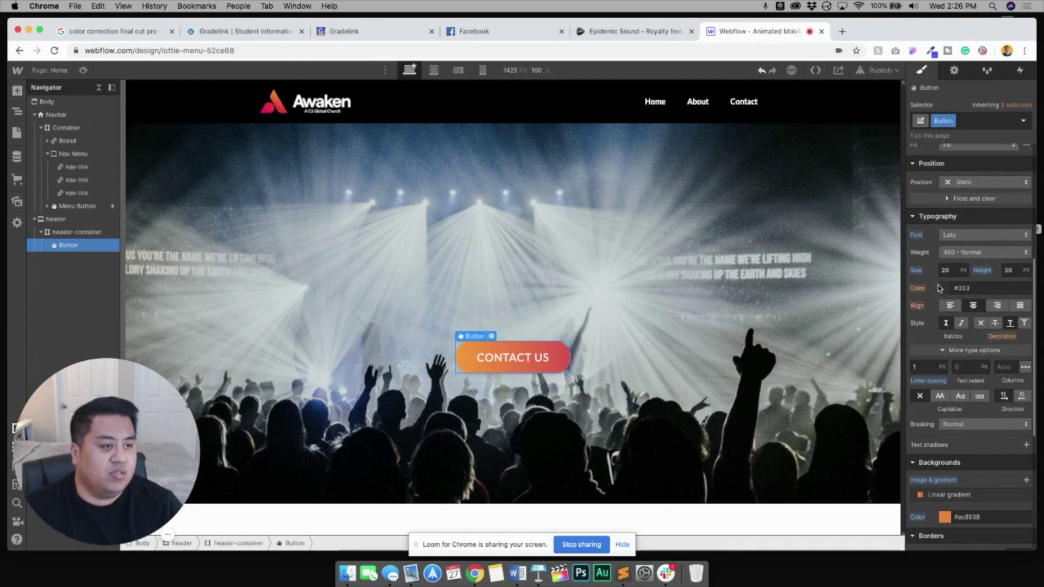
pyautogui.click(949, 271)
pyautogui.write('16')
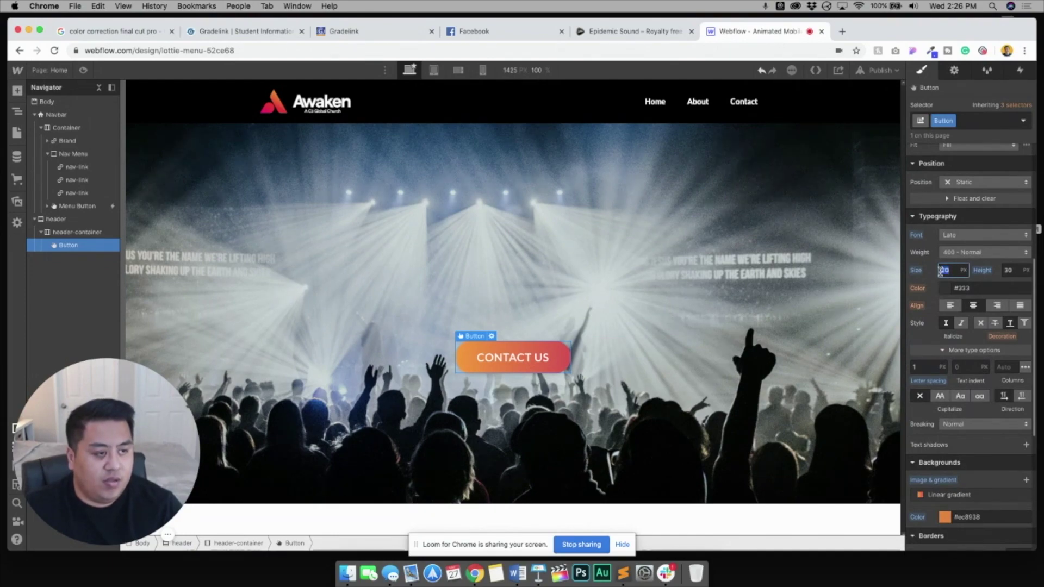
pyautogui.press('Return')
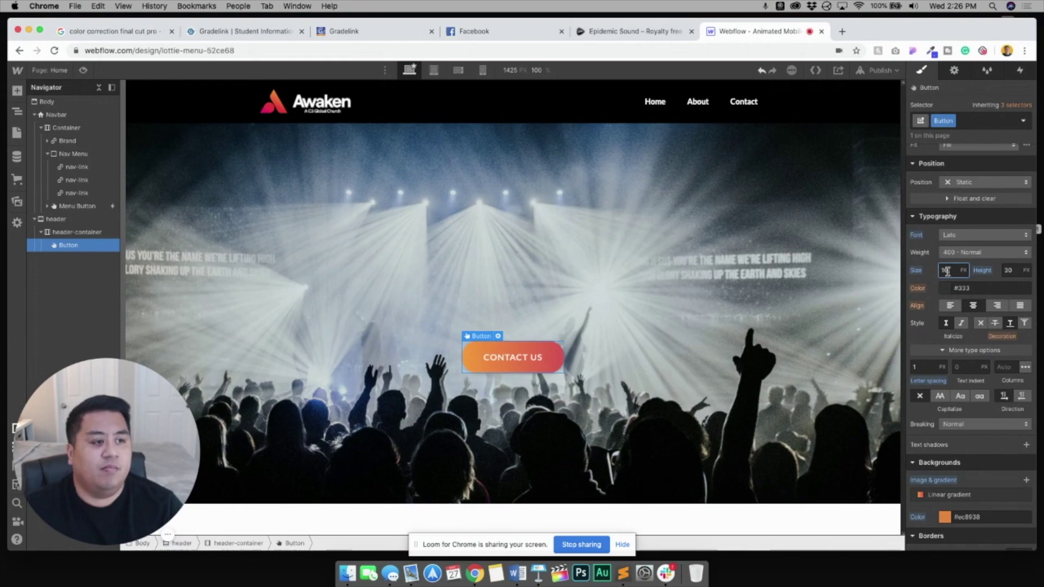
pyautogui.press('Up')
pyautogui.press('Up')
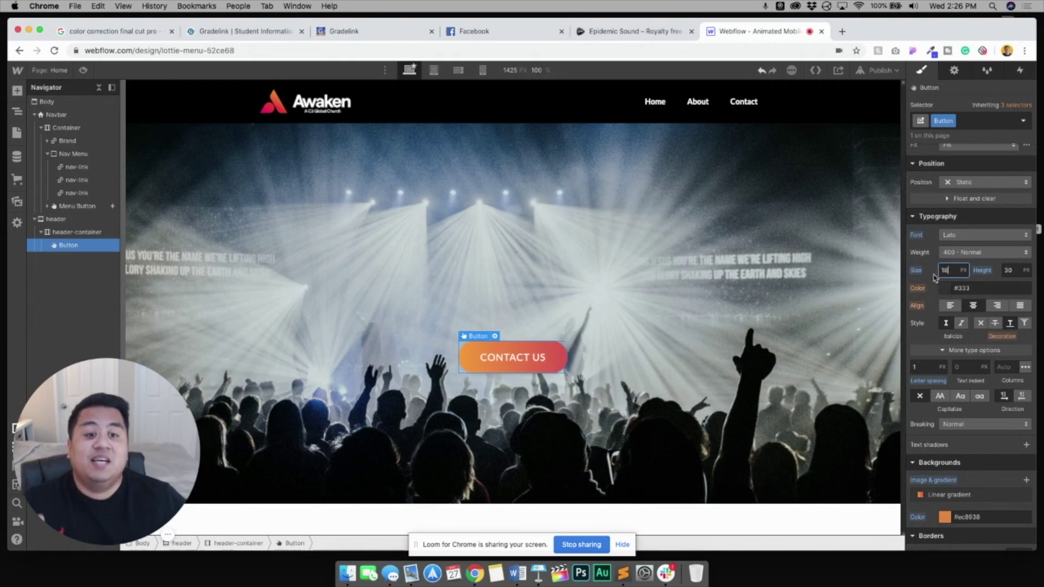
# Set the button's left and right padding to 50 px each.
pyautogui.scroll(5, 934, 278)
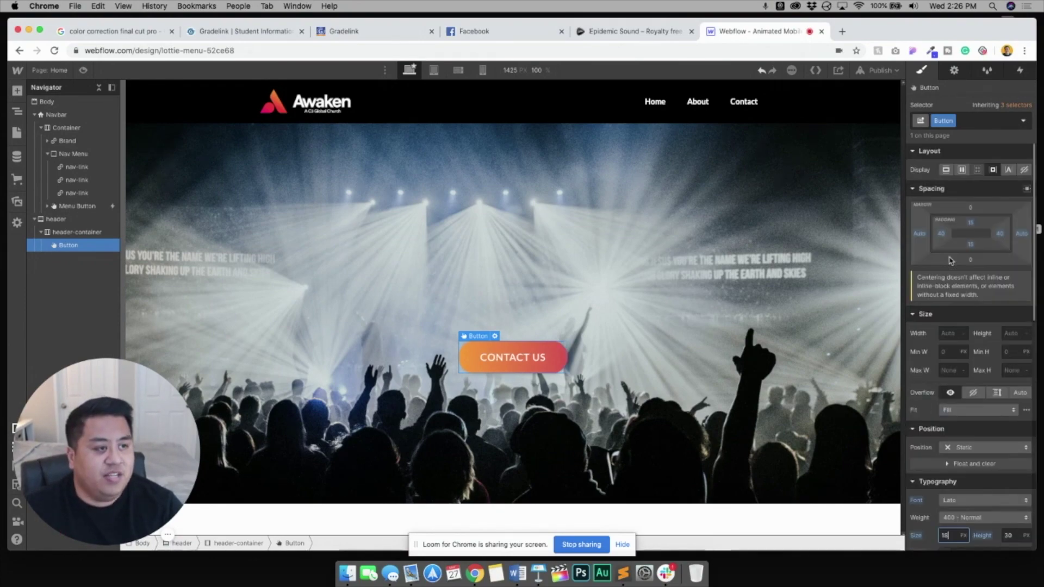
pyautogui.click(943, 235)
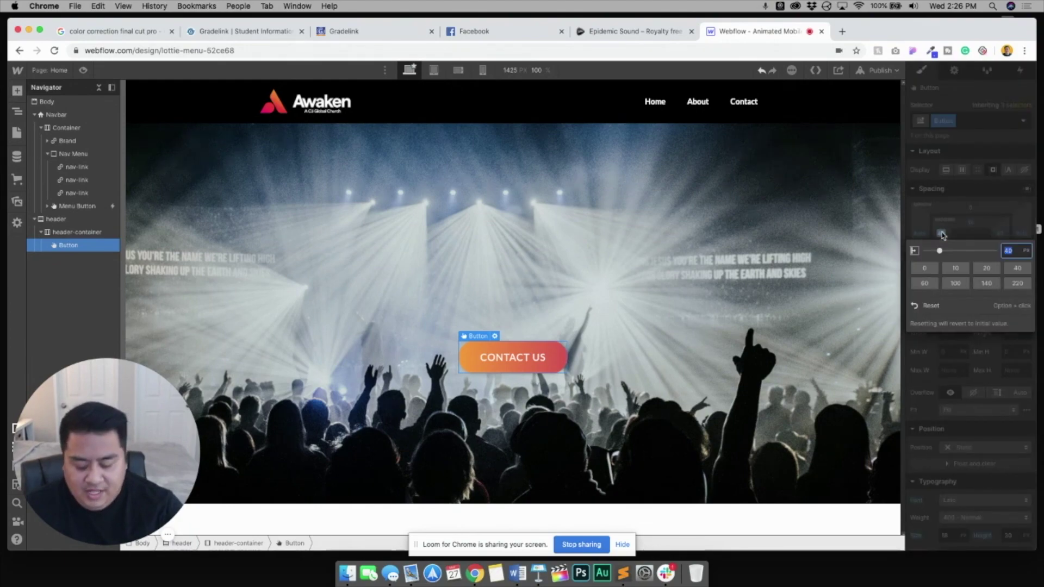
pyautogui.write('50')
pyautogui.press('Return')
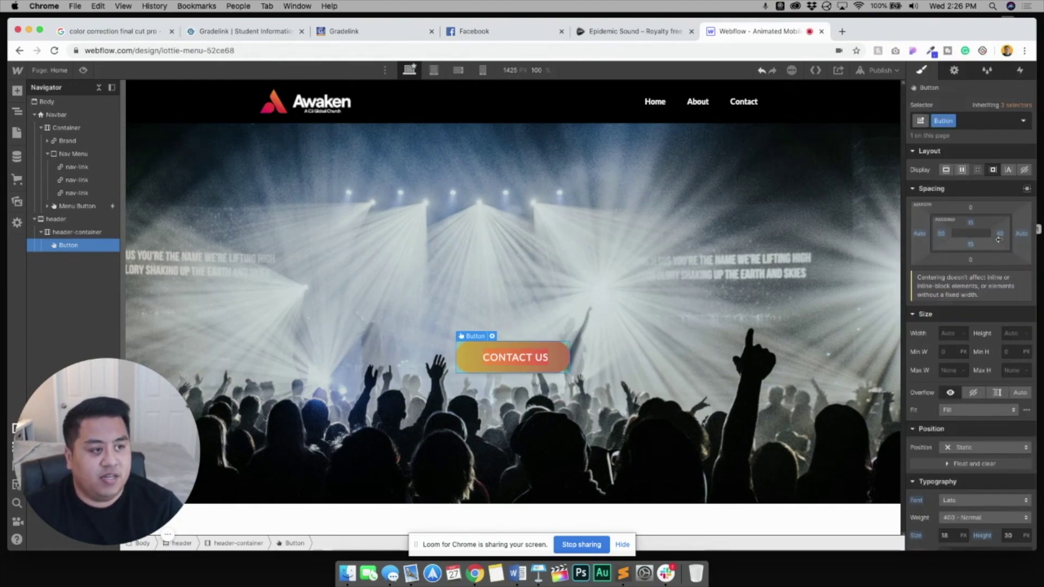
pyautogui.click(999, 235)
pyautogui.click(599, 326)
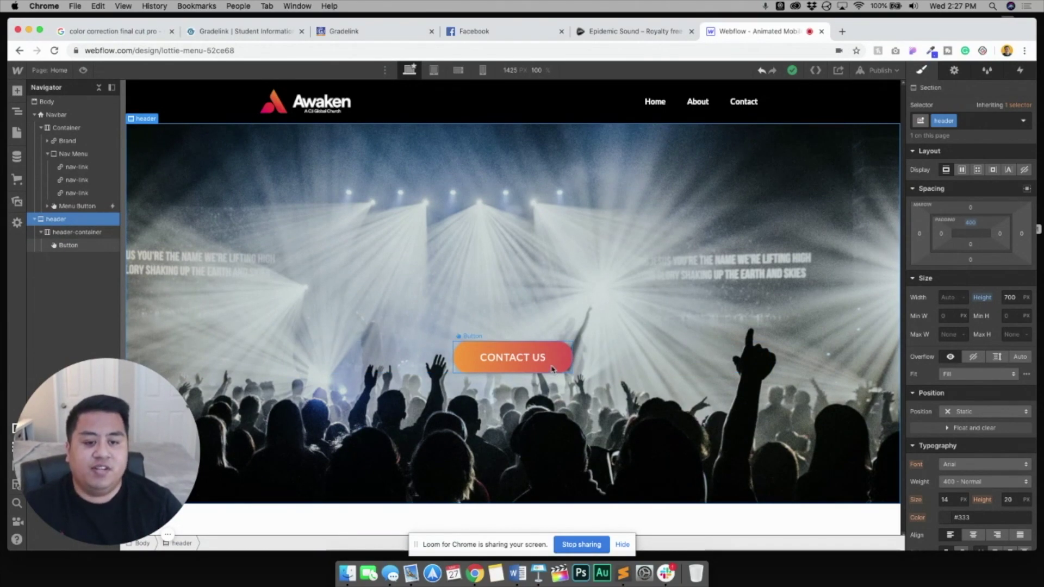
# Open iconfinder.com in a new browser tab and search it for "right arrow" icons.
pyautogui.click(843, 32)
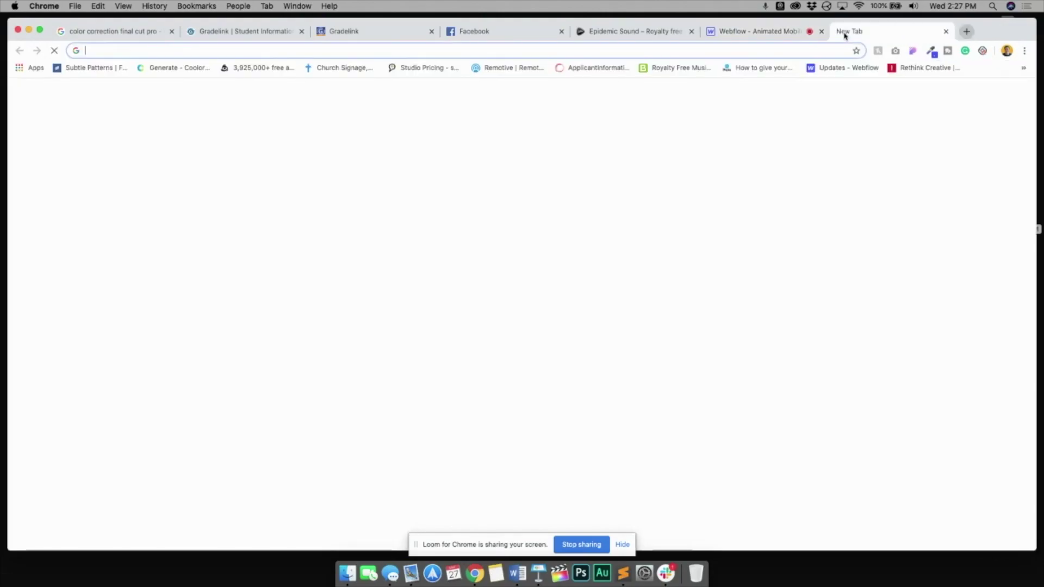
pyautogui.write('iconfinder.com')
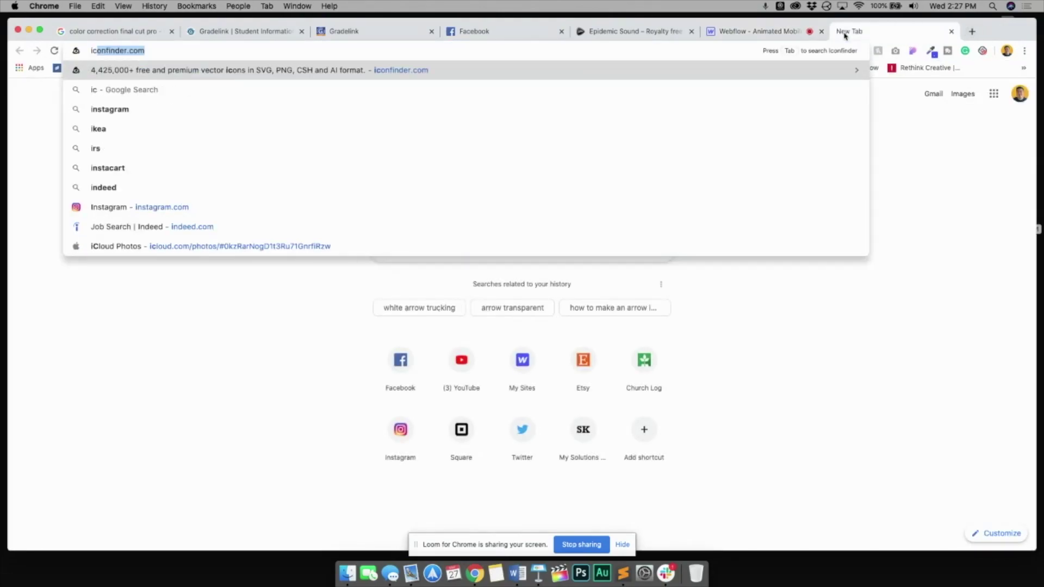
pyautogui.press('Return')
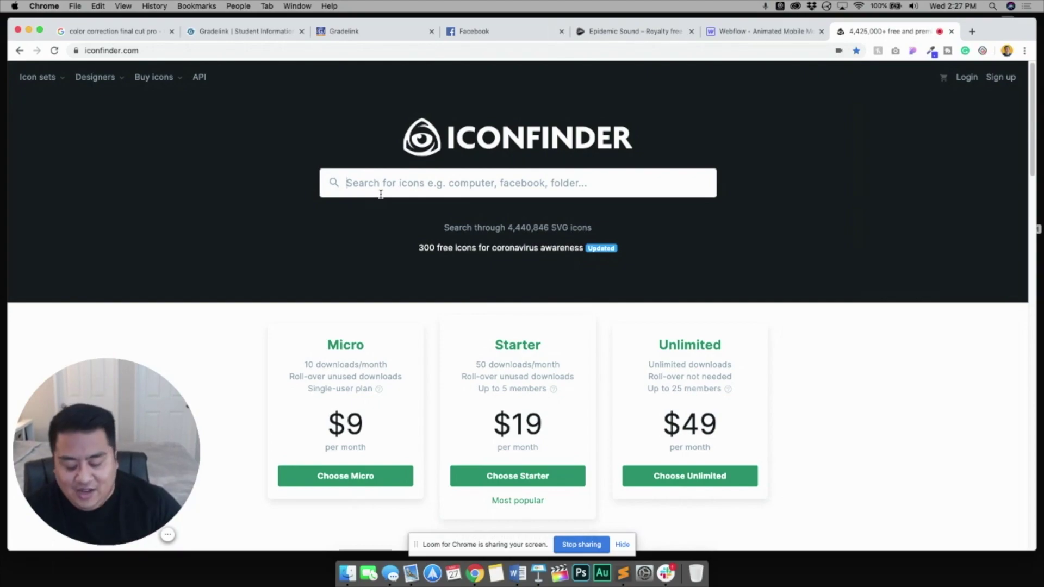
pyautogui.write('right arrow')
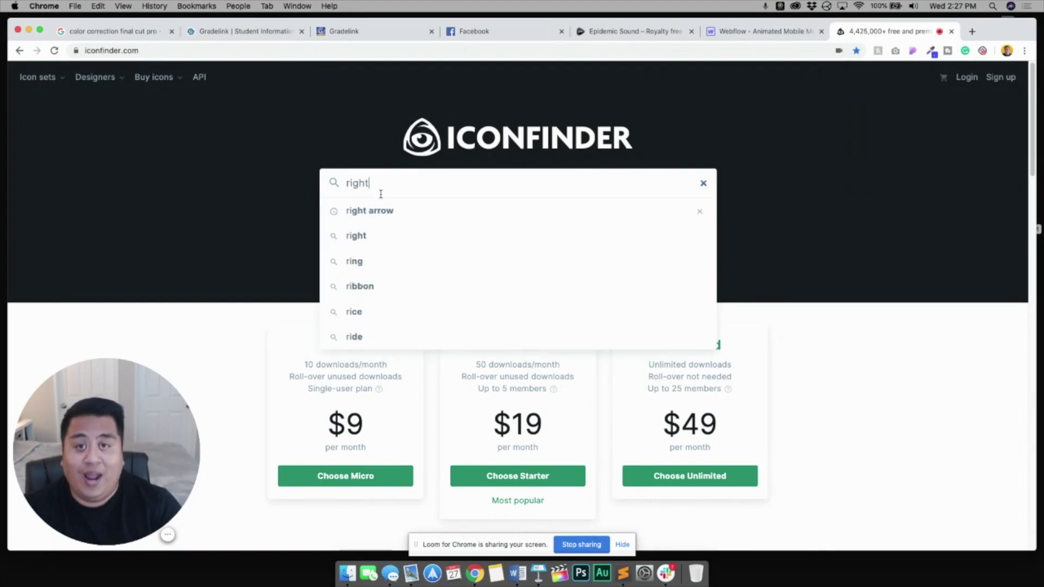
pyautogui.press('Return')
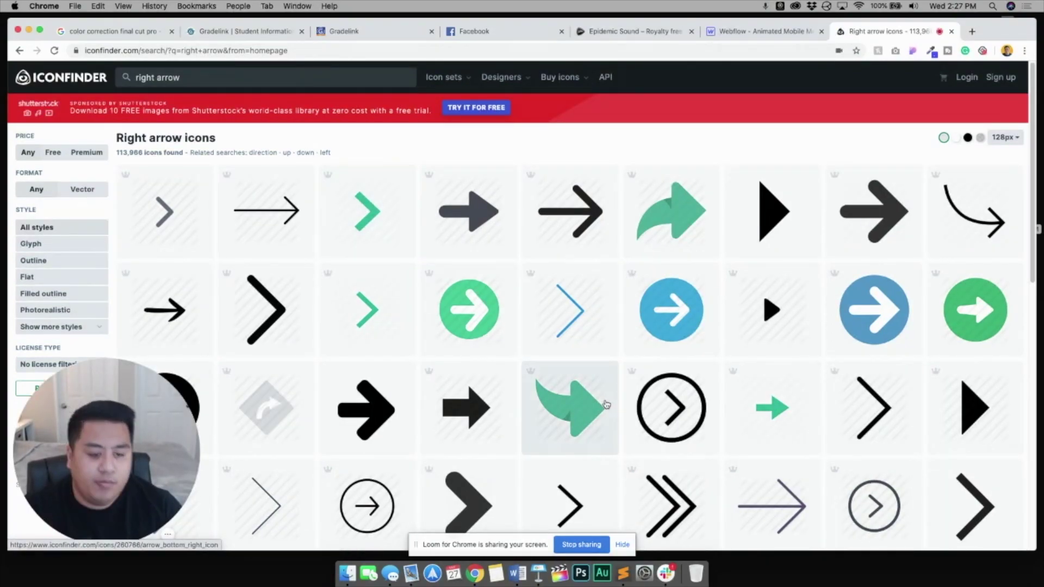
# Choose the free thin black right arrow with a long shaft and open it in the icon editor.
pyautogui.scroll(-4, 580, 392)
pyautogui.scroll(-5, 574, 367)
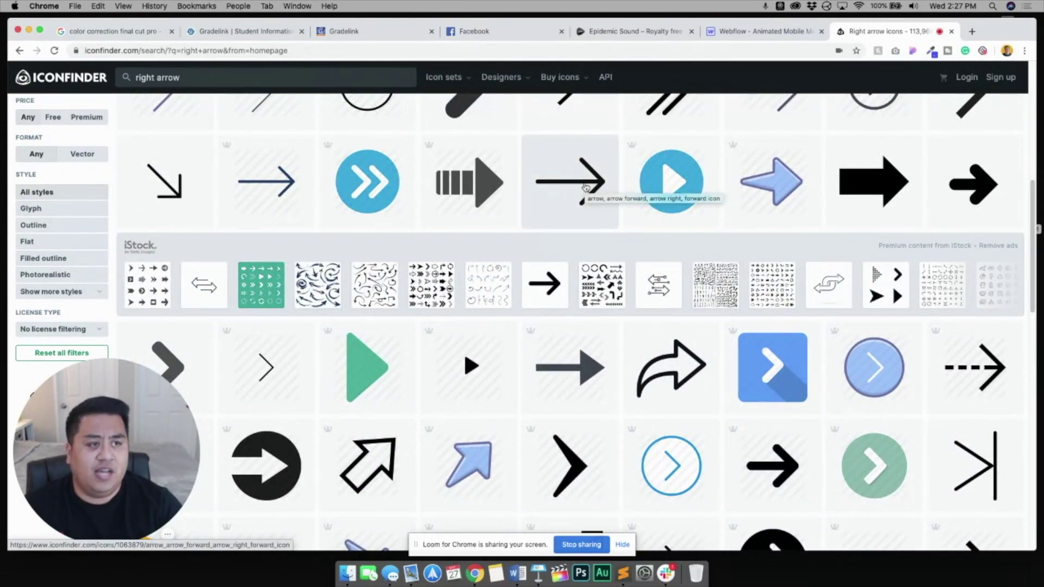
pyautogui.click(585, 188)
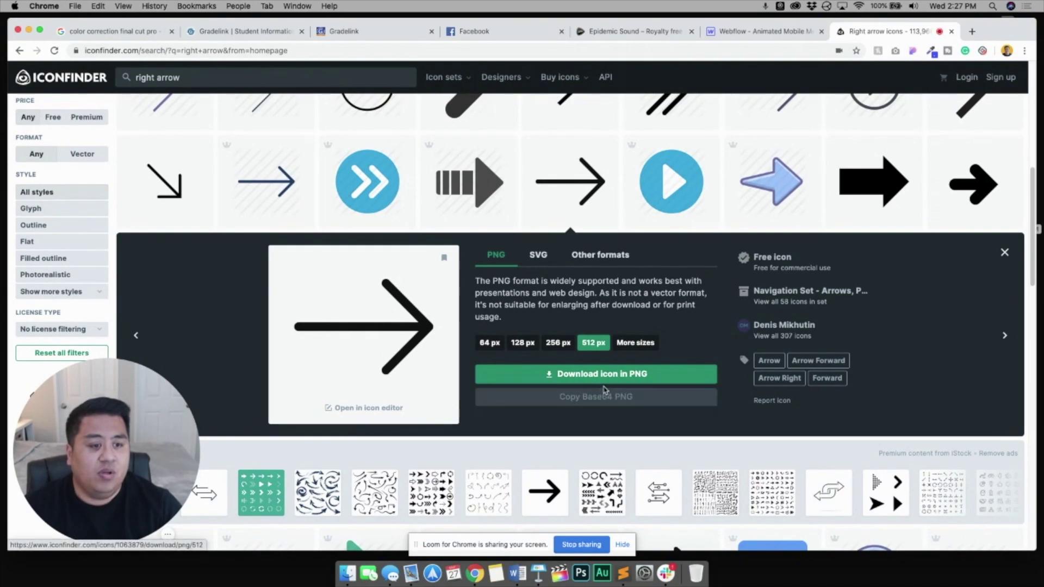
pyautogui.click(539, 261)
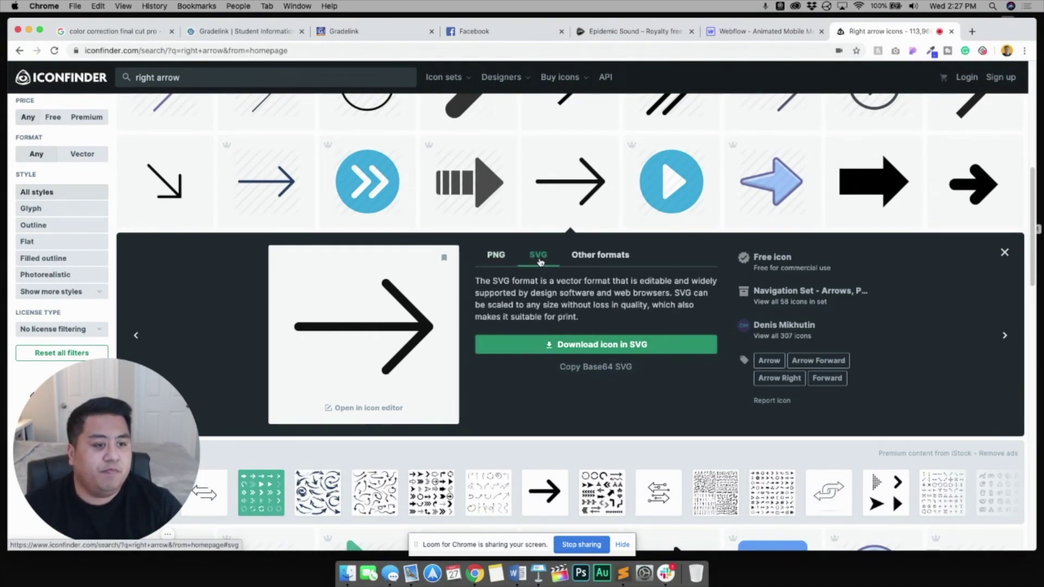
pyautogui.click(495, 256)
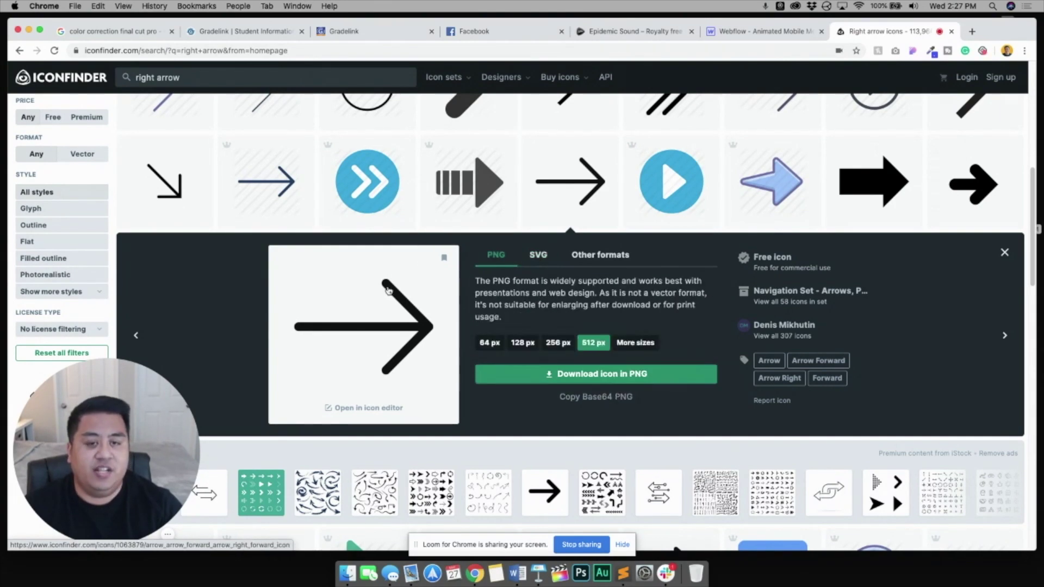
pyautogui.click(337, 409)
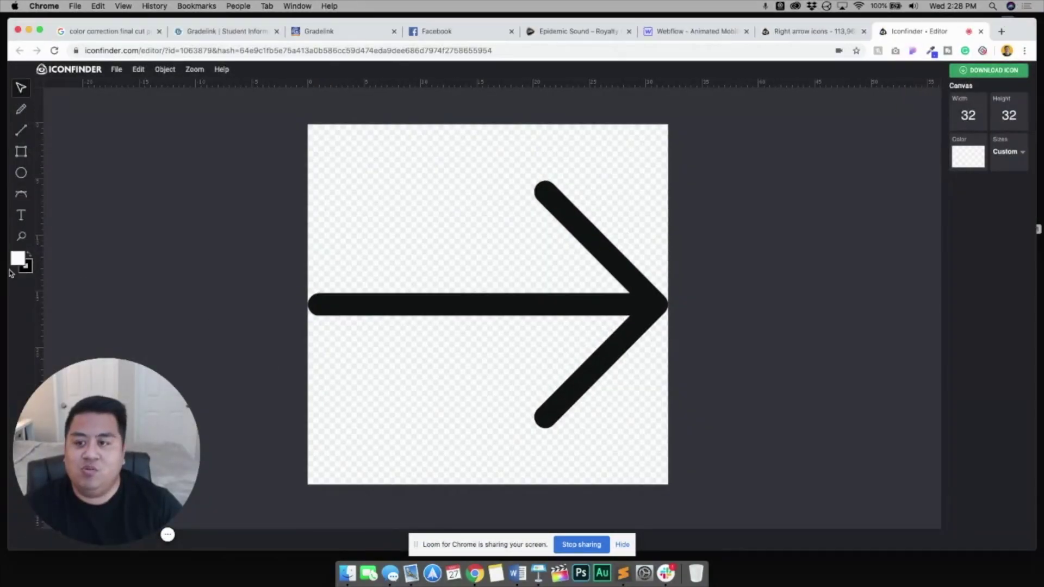
# Recolor the arrow path solid white, #ffffff.
pyautogui.click(377, 309)
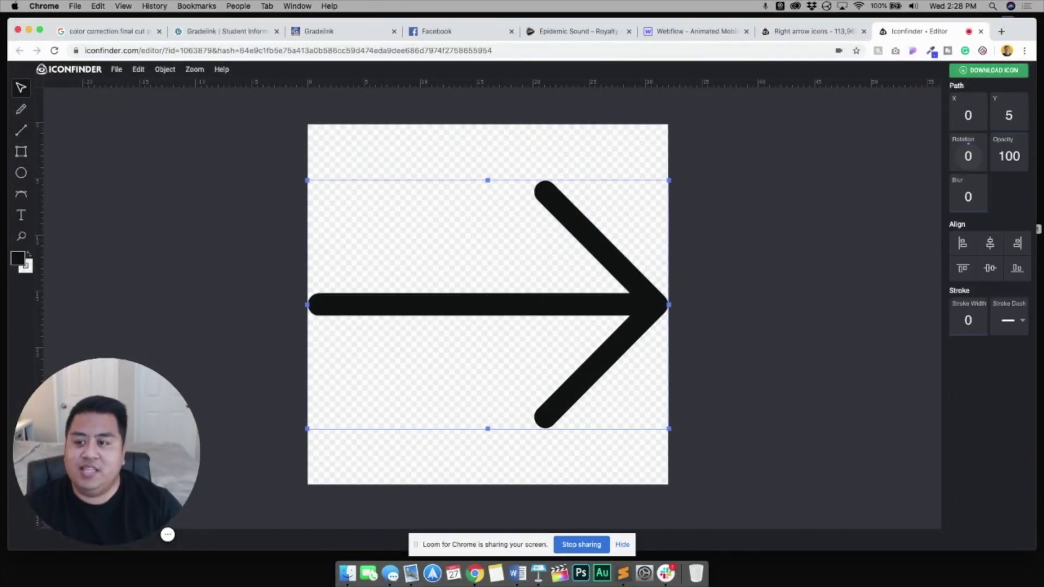
pyautogui.click(19, 259)
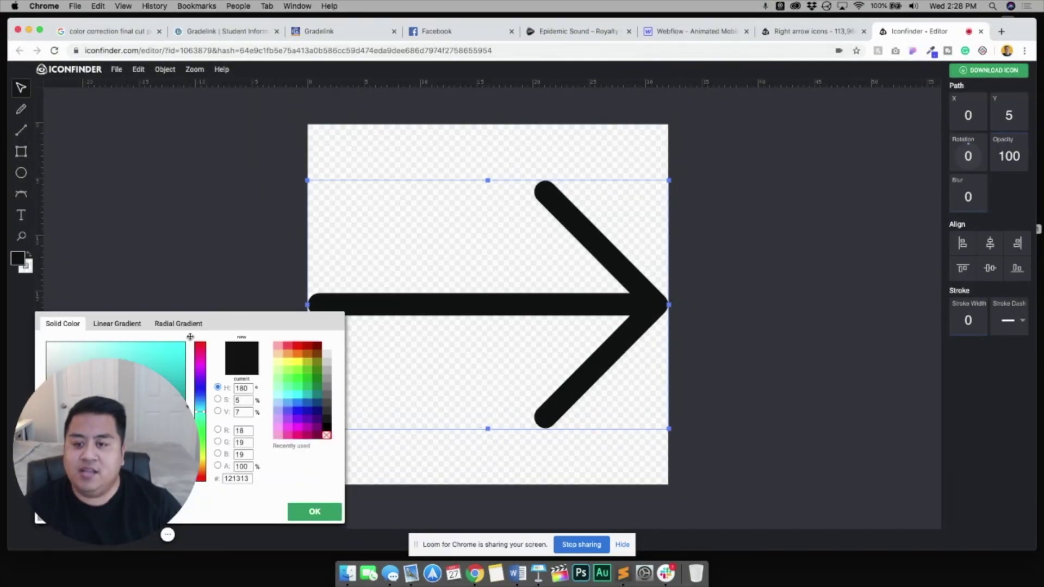
pyautogui.moveTo(127, 357); pyautogui.dragTo(47, 344)
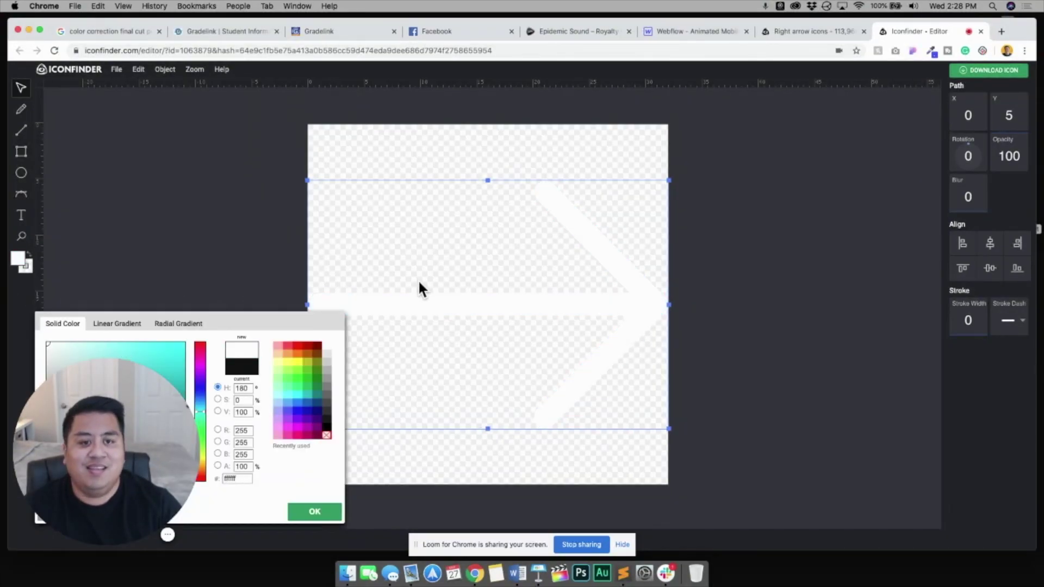
pyautogui.click(731, 200)
# Download the white arrow icon as an SVG vector and reveal the downloaded file in Finder.
pyautogui.click(982, 74)
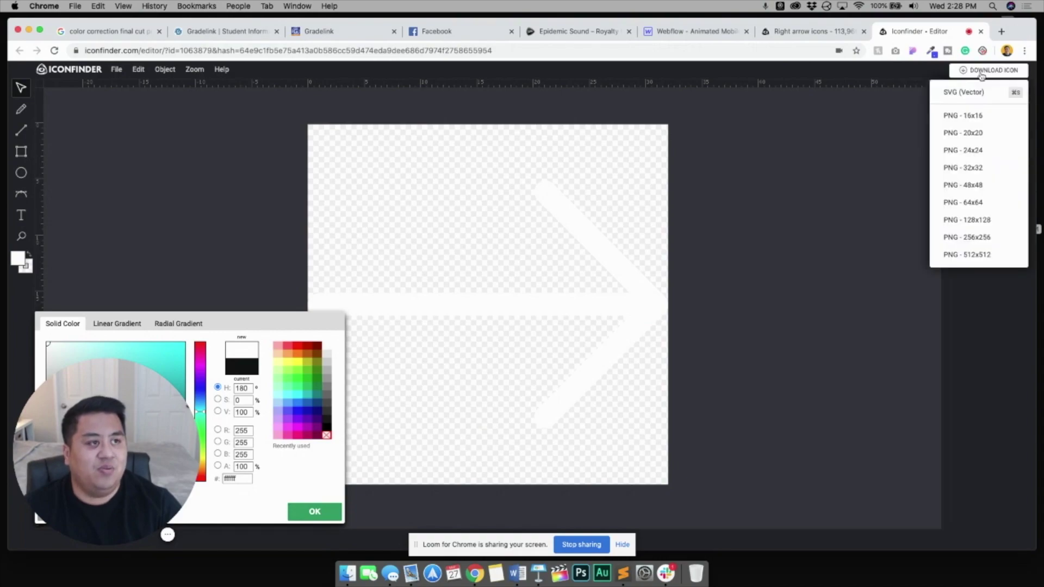
pyautogui.click(973, 92)
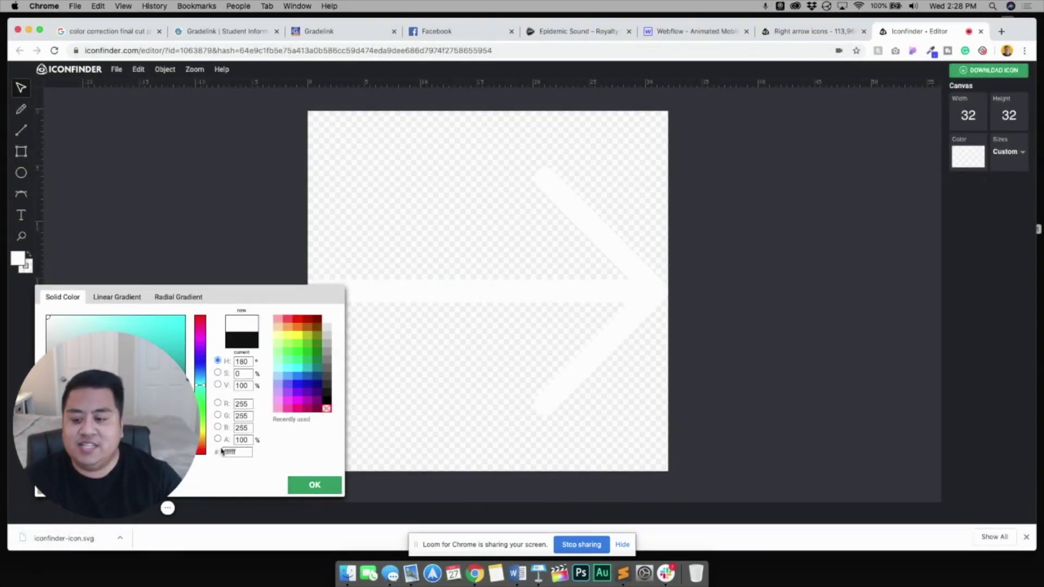
pyautogui.click(121, 539)
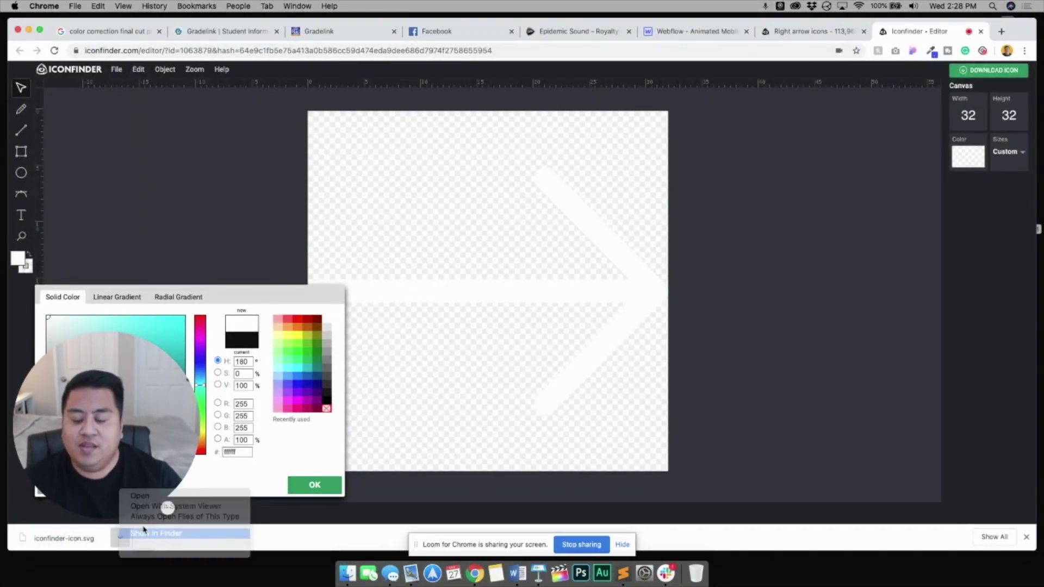
pyautogui.click(147, 534)
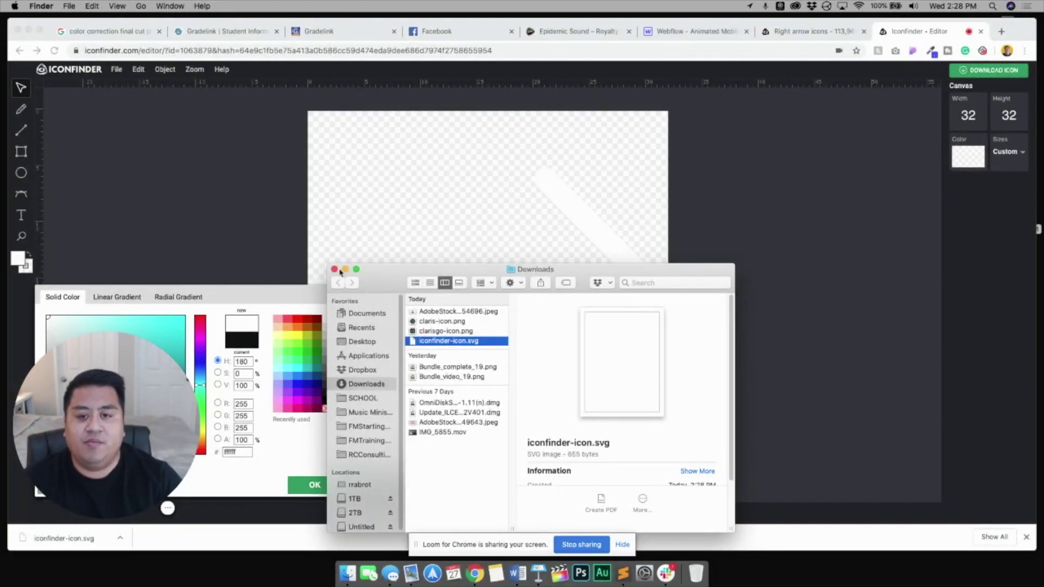
pyautogui.click(242, 132)
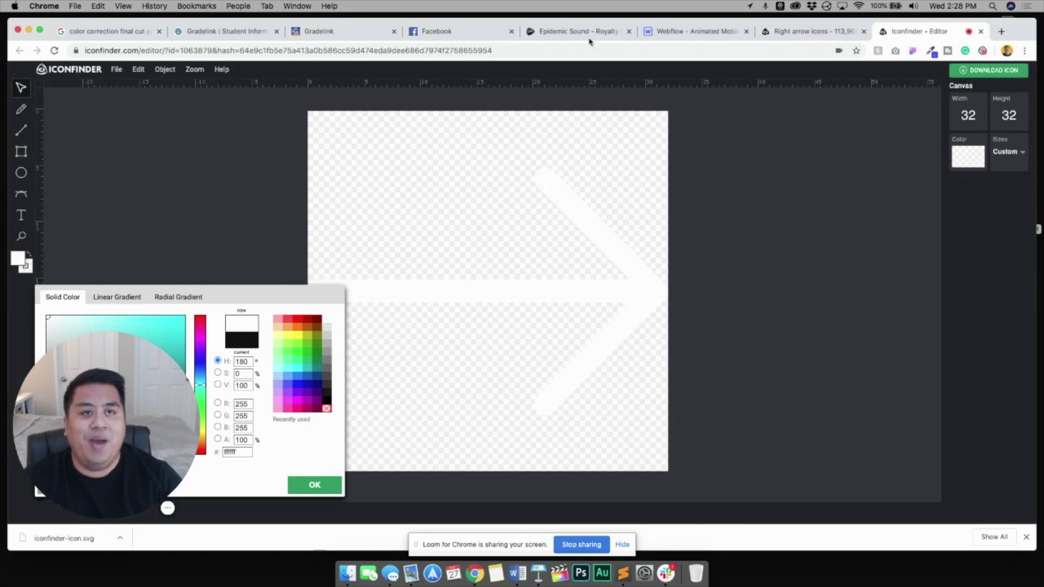
# Switch to the Webflow project and upload iconfinder-icon.svg from the Downloads folder to its assets.
pyautogui.click(688, 34)
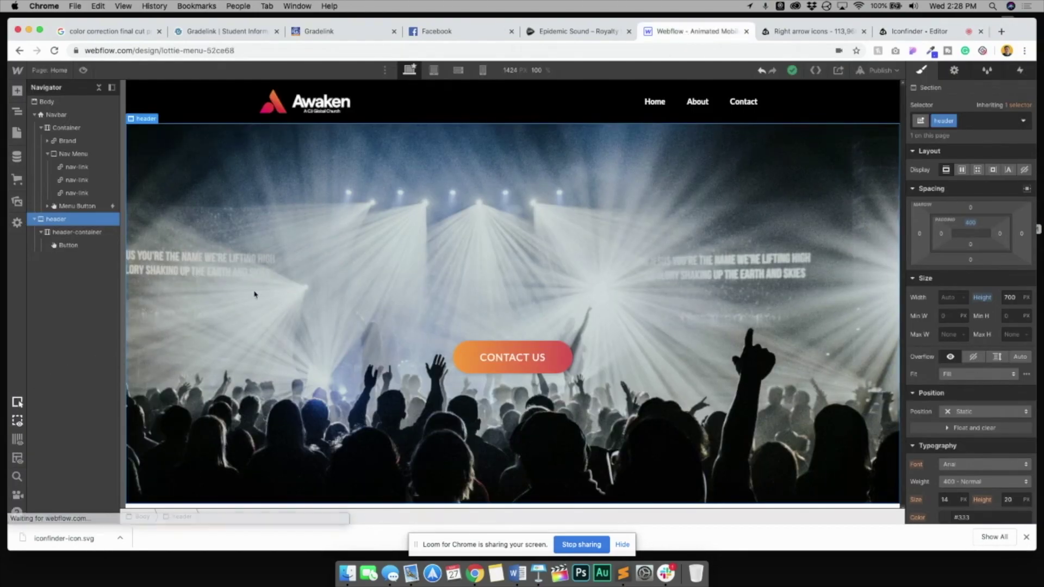
pyautogui.click(17, 201)
pyautogui.click(347, 573)
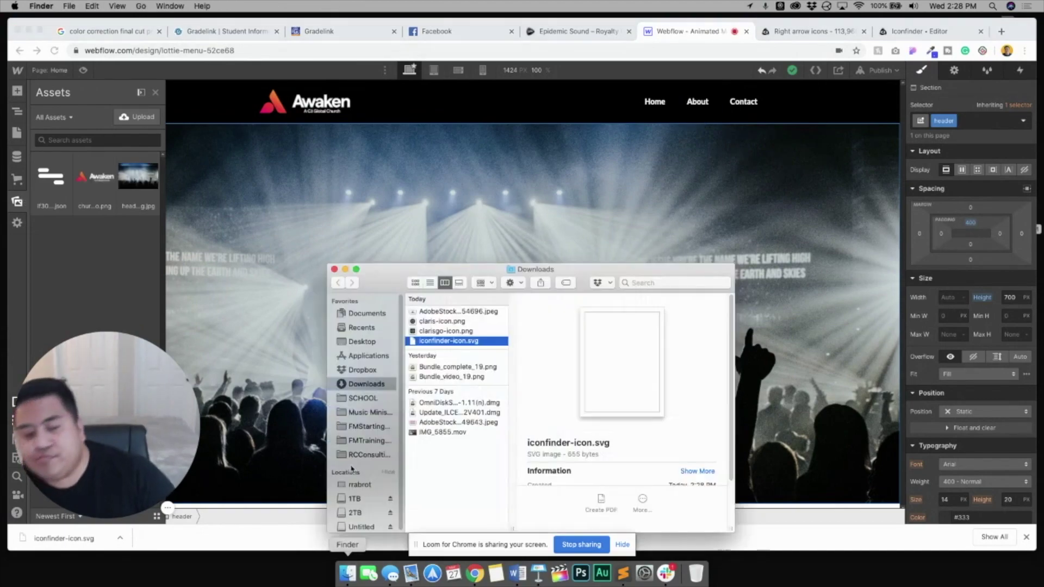
pyautogui.moveTo(442, 341); pyautogui.dragTo(87, 199)
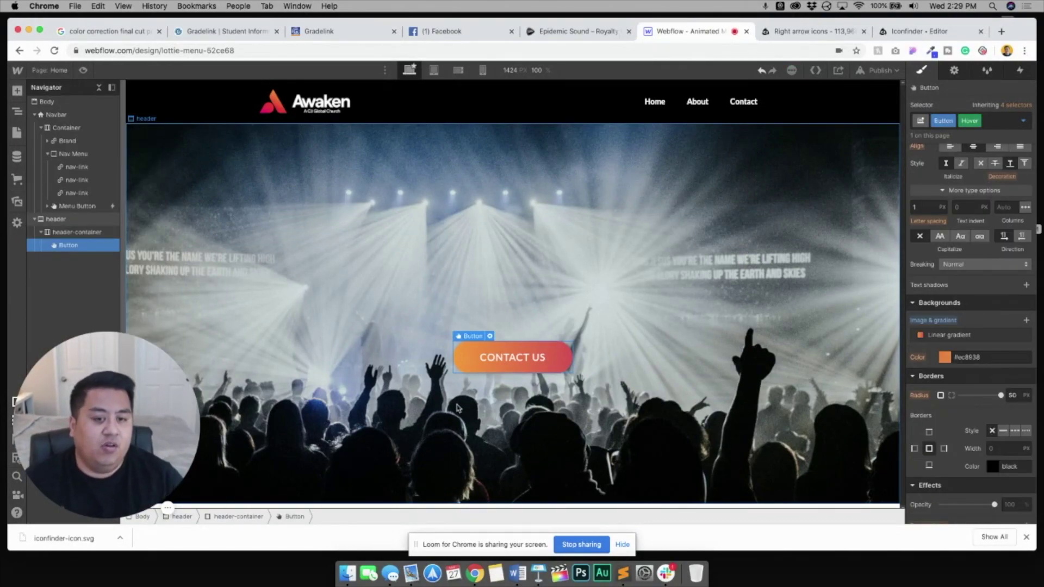
# In the CONTACT US button's Hover state, add iconfinder-icon.svg as a background image.
pyautogui.click(462, 367)
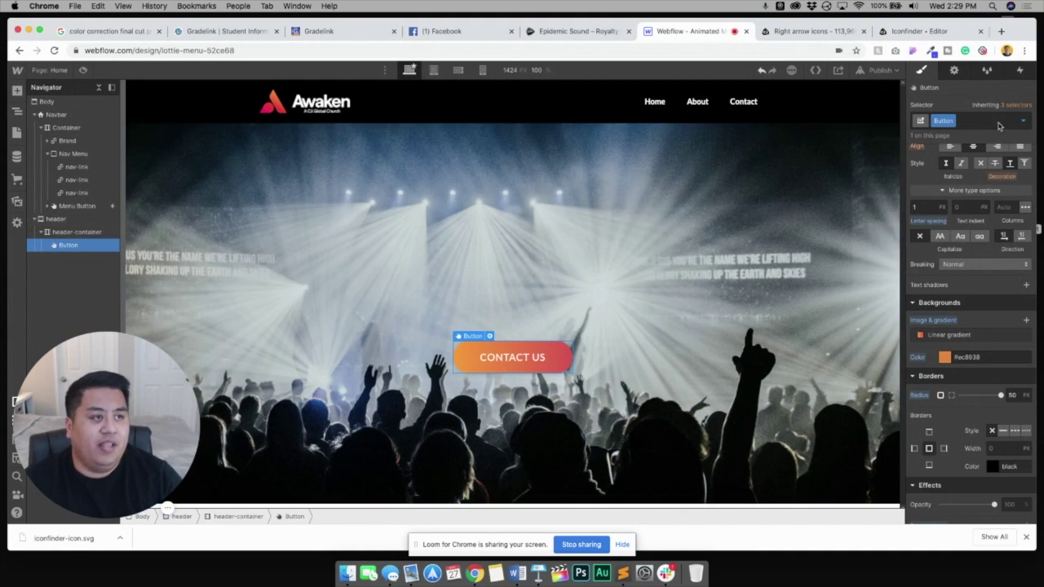
pyautogui.click(1023, 122)
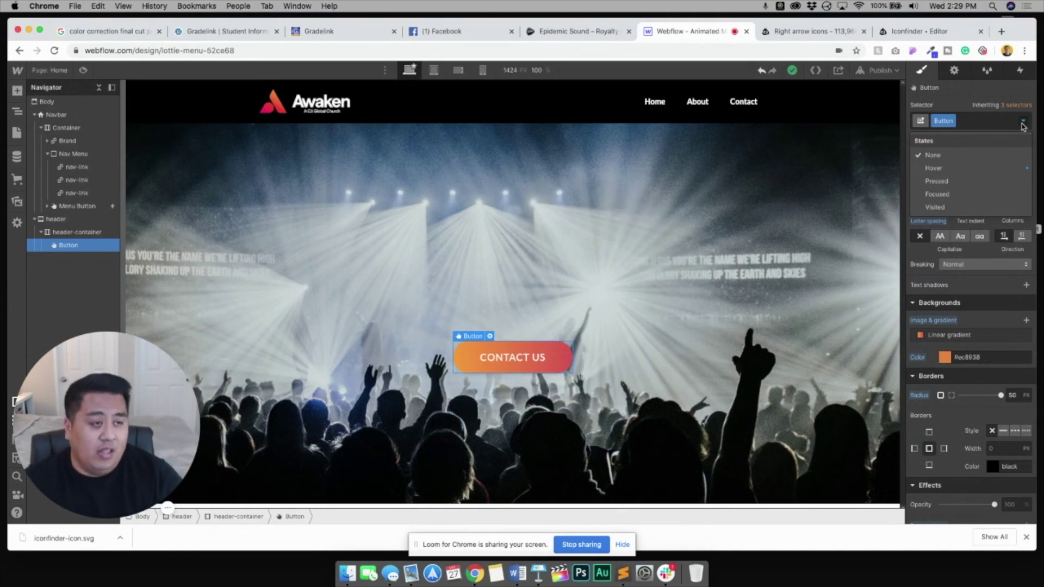
pyautogui.click(944, 168)
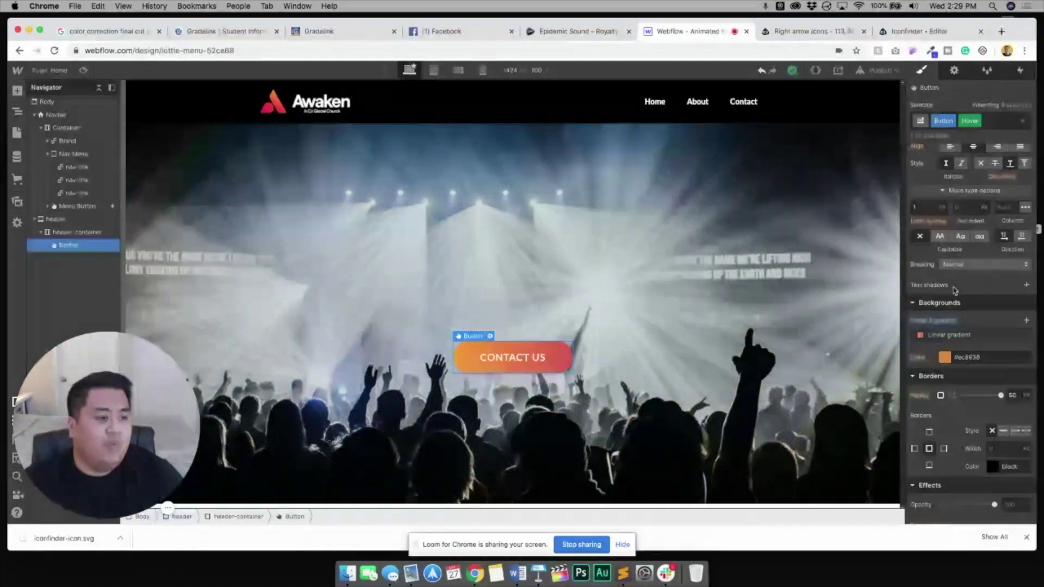
pyautogui.scroll(-3, 957, 325)
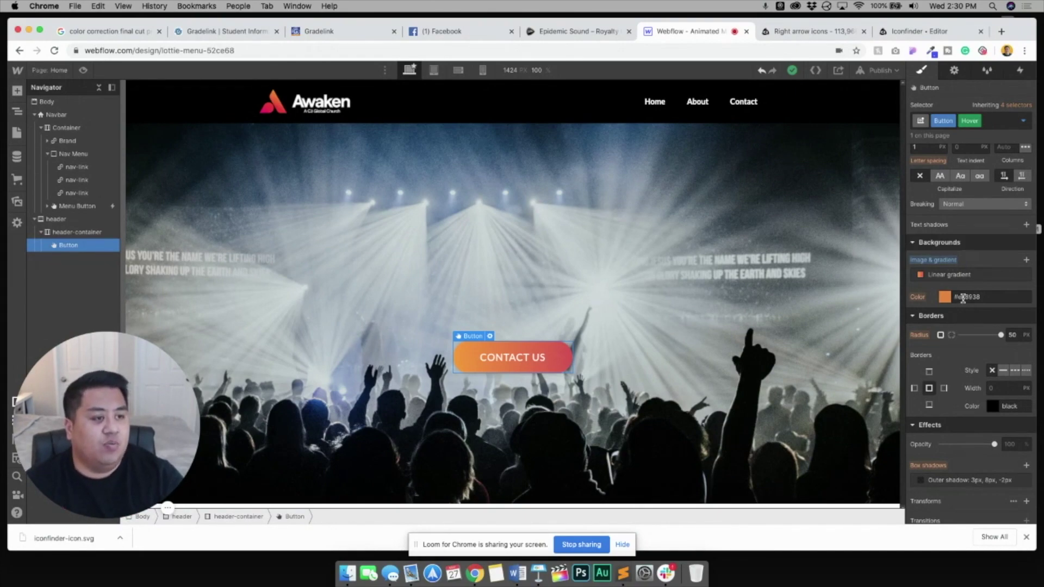
pyautogui.click(1026, 262)
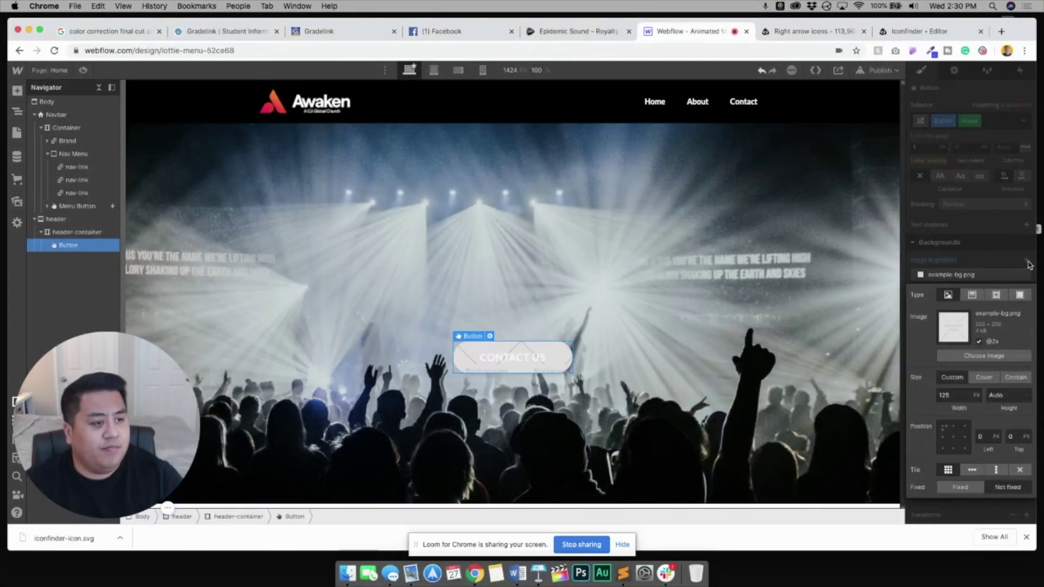
pyautogui.click(973, 356)
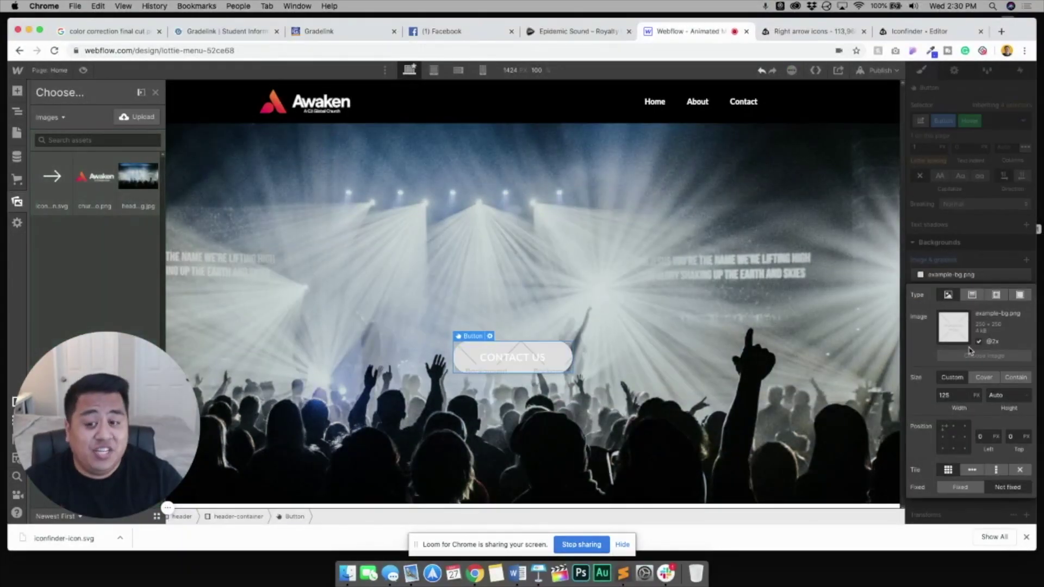
pyautogui.click(49, 190)
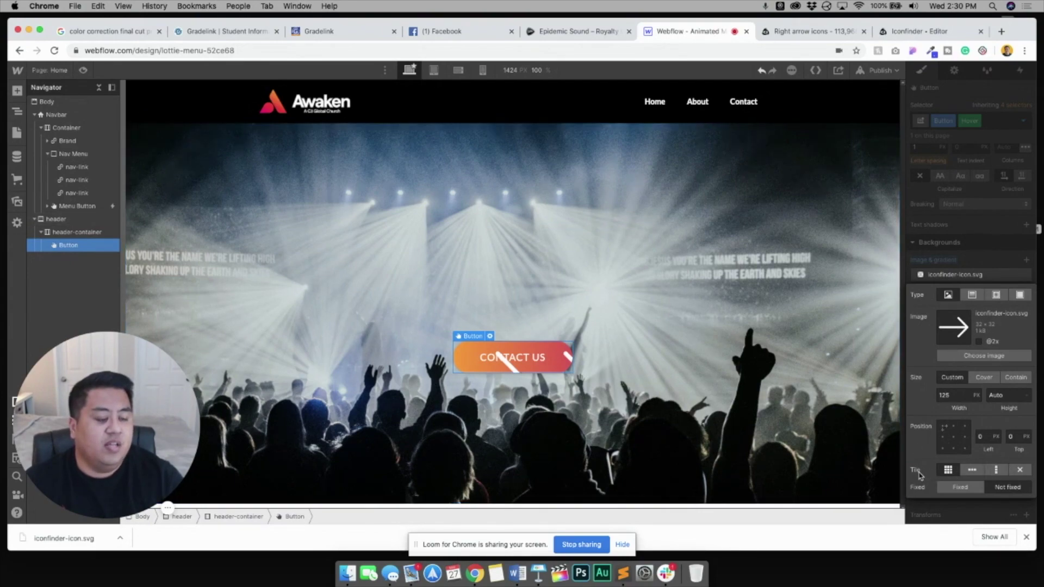
# Turn off tiling for the Hover state's arrow background and set its width to 30 px.
pyautogui.click(1020, 470)
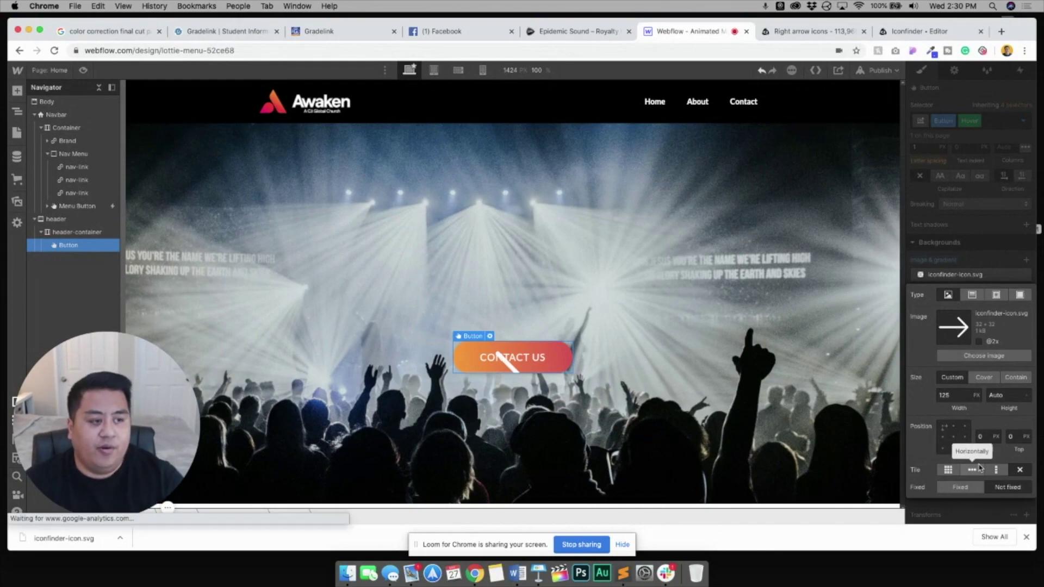
pyautogui.click(957, 396)
pyautogui.moveTo(968, 397); pyautogui.dragTo(931, 396)
pyautogui.click(1014, 31)
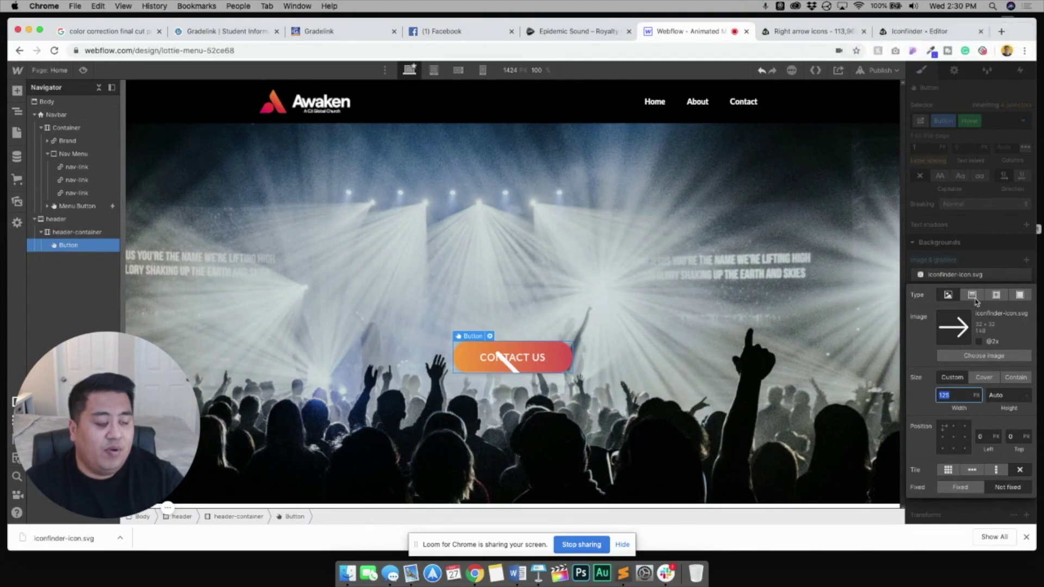
pyautogui.click(956, 396)
pyautogui.moveTo(956, 395); pyautogui.dragTo(928, 396)
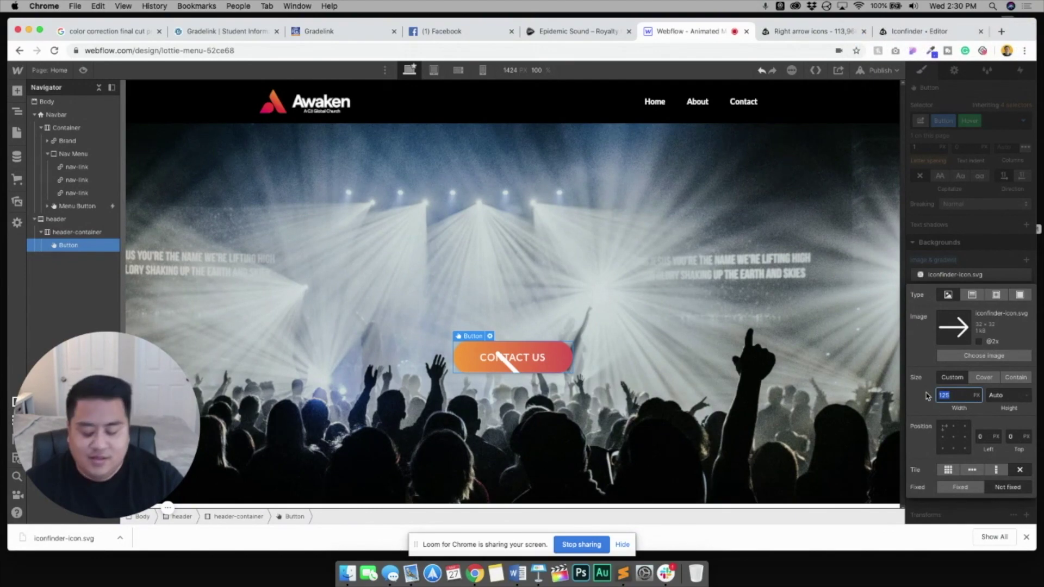
pyautogui.write('30')
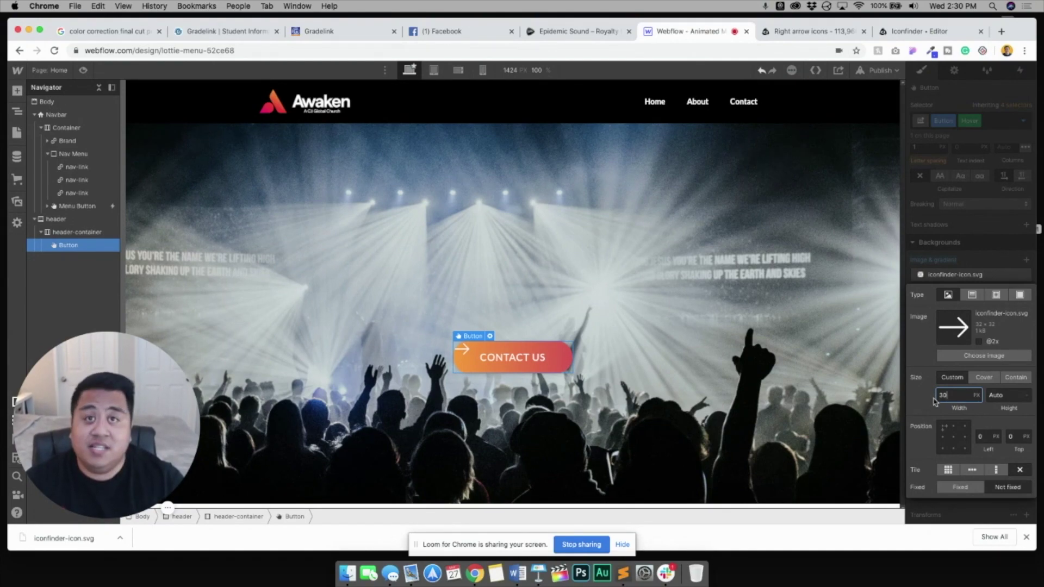
# Align the Hover state's arrow to the middle of the button's right edge, at 100% left and 50% top.
pyautogui.click(954, 438)
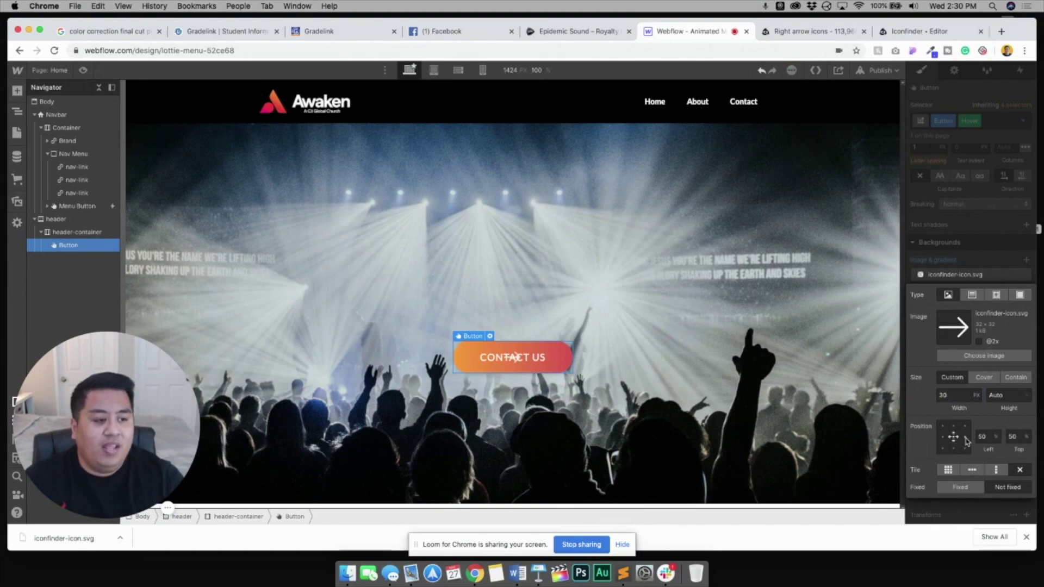
pyautogui.click(965, 438)
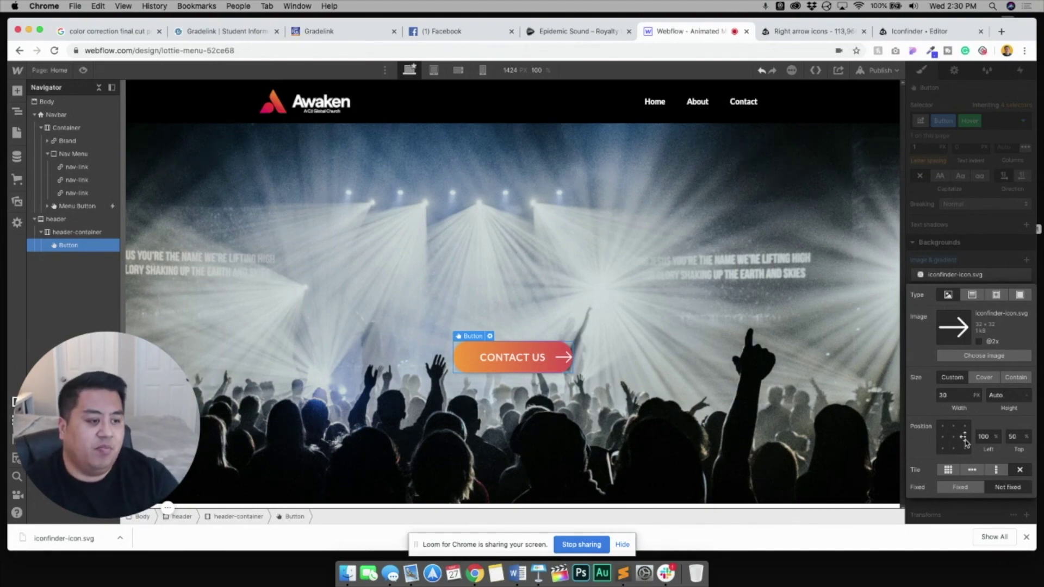
pyautogui.click(1023, 123)
# Return the button to its None state and add iconfinder-icon.svg as a background image there too.
pyautogui.click(1024, 123)
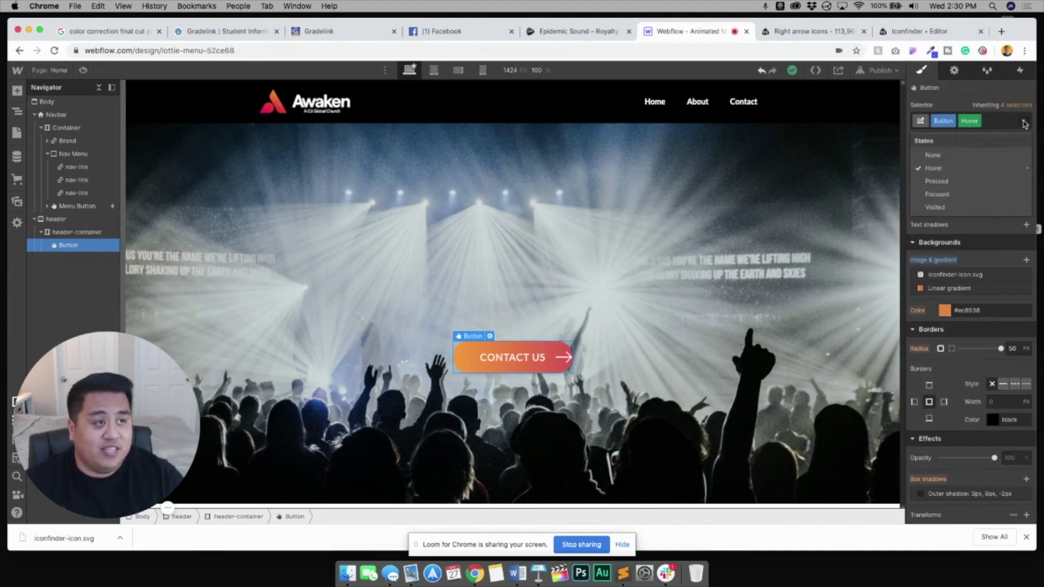
pyautogui.click(934, 155)
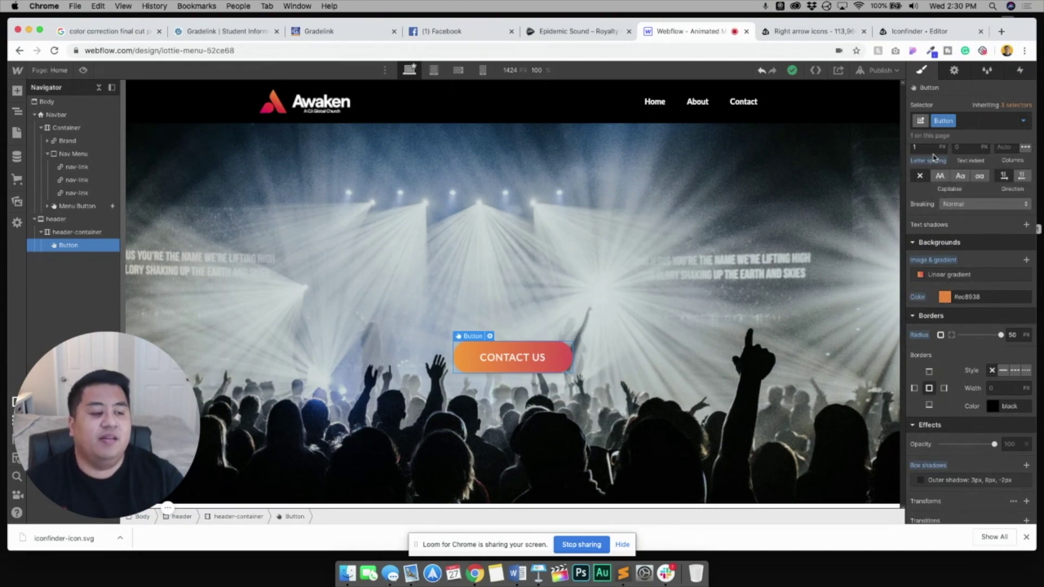
pyautogui.click(1027, 262)
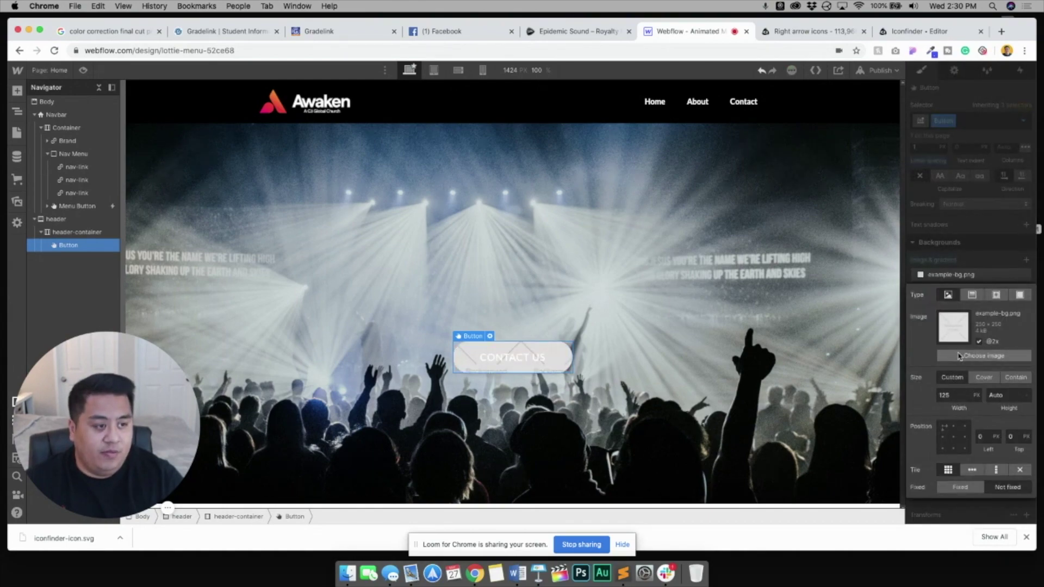
pyautogui.click(960, 356)
pyautogui.moveTo(963, 360); pyautogui.dragTo(949, 355)
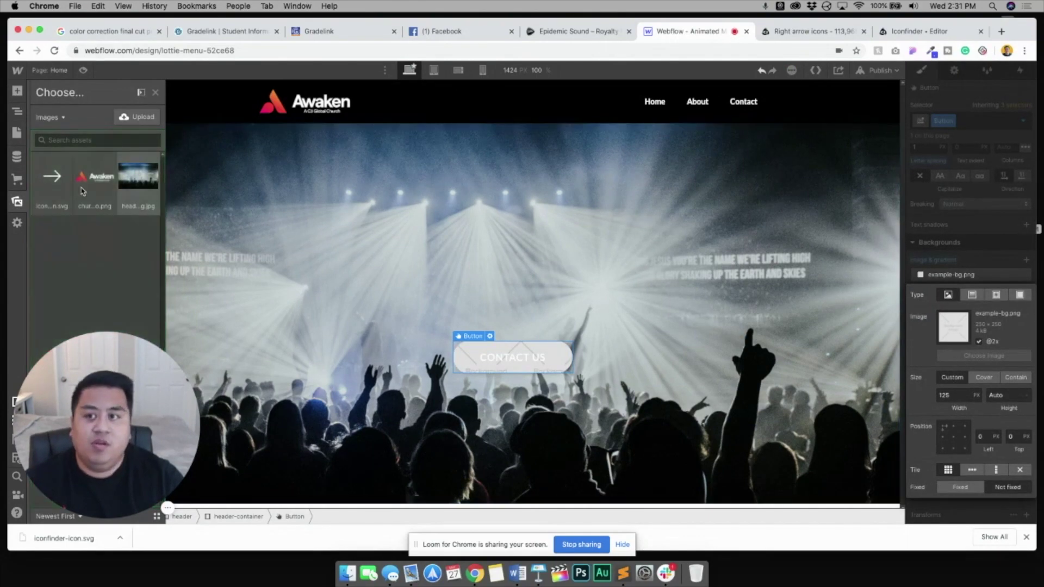
# Configure the None state's arrow background as 30 px wide, untiled, and positioned at 100% left and 50% top.
pyautogui.doubleClick(960, 396)
pyautogui.write('30')
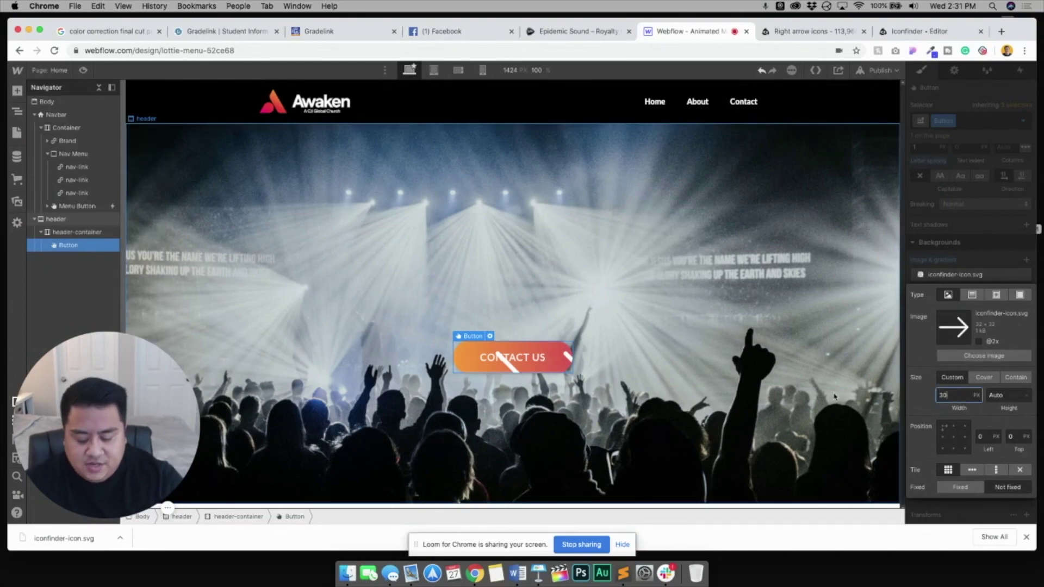
pyautogui.press('Return')
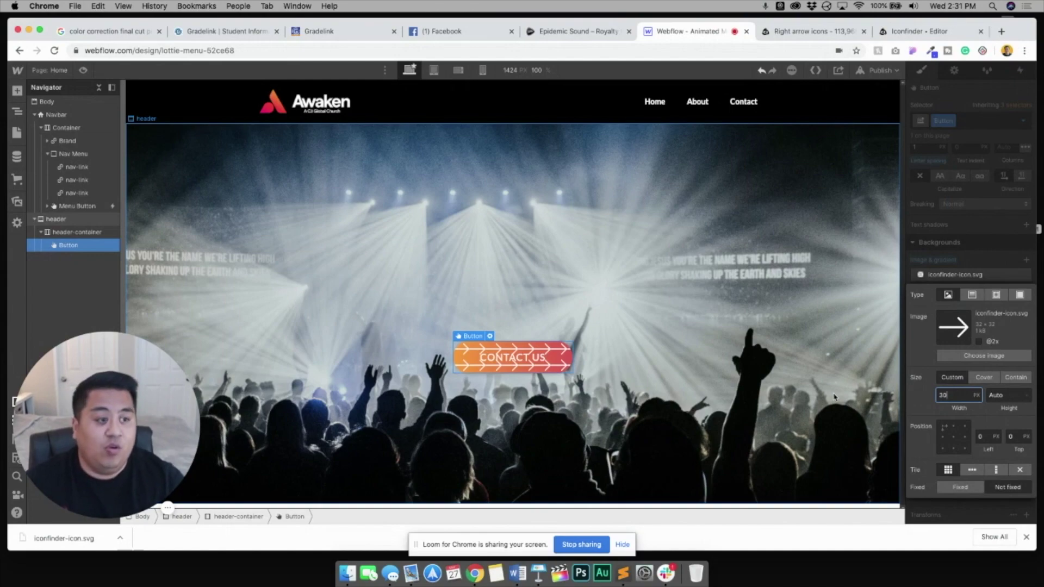
pyautogui.click(1020, 471)
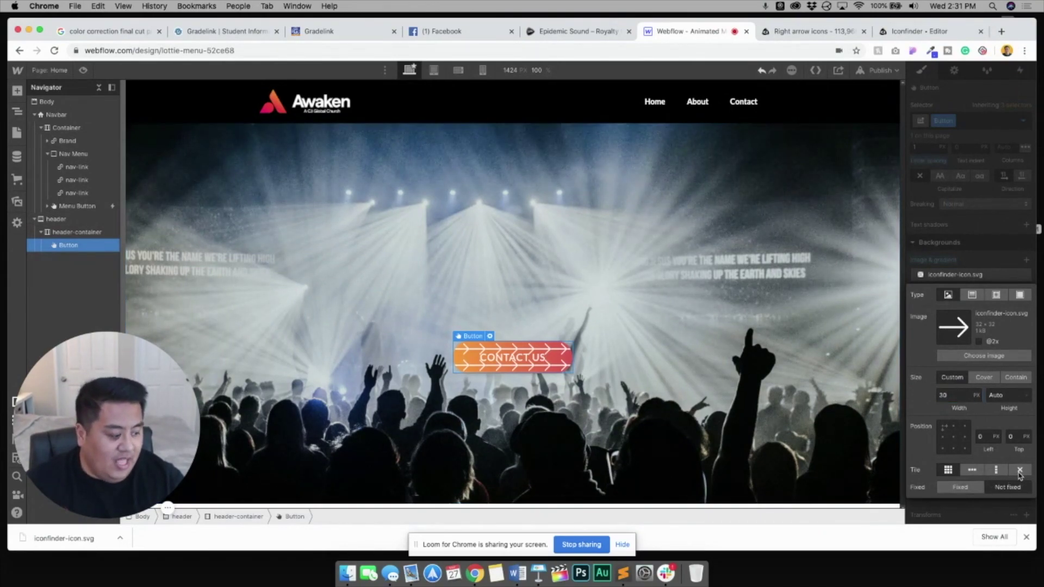
pyautogui.click(965, 438)
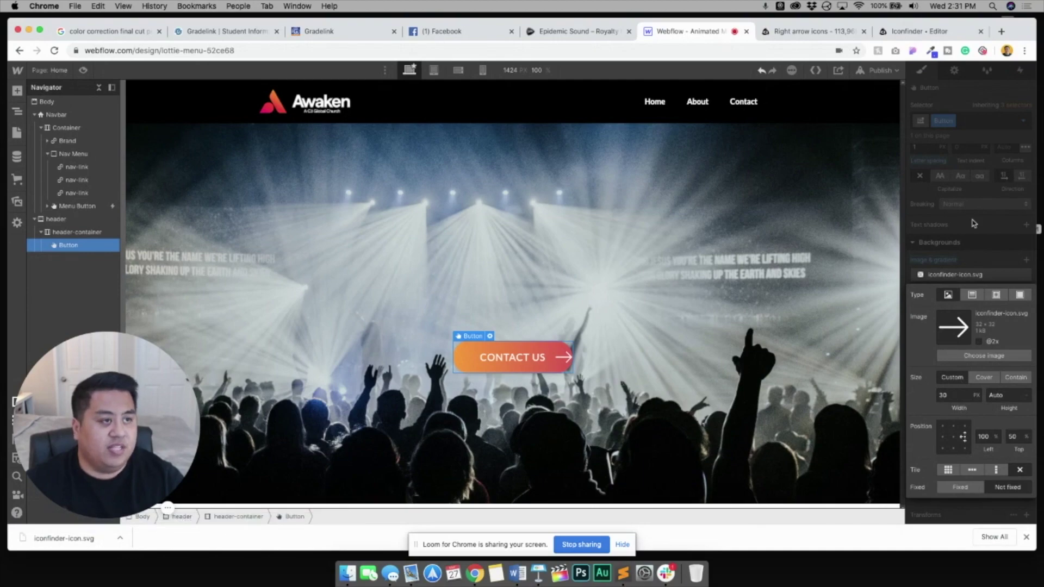
pyautogui.click(1009, 133)
# Check the arrow background in the button's Pressed and Hover states.
pyautogui.click(1023, 121)
pyautogui.click(962, 175)
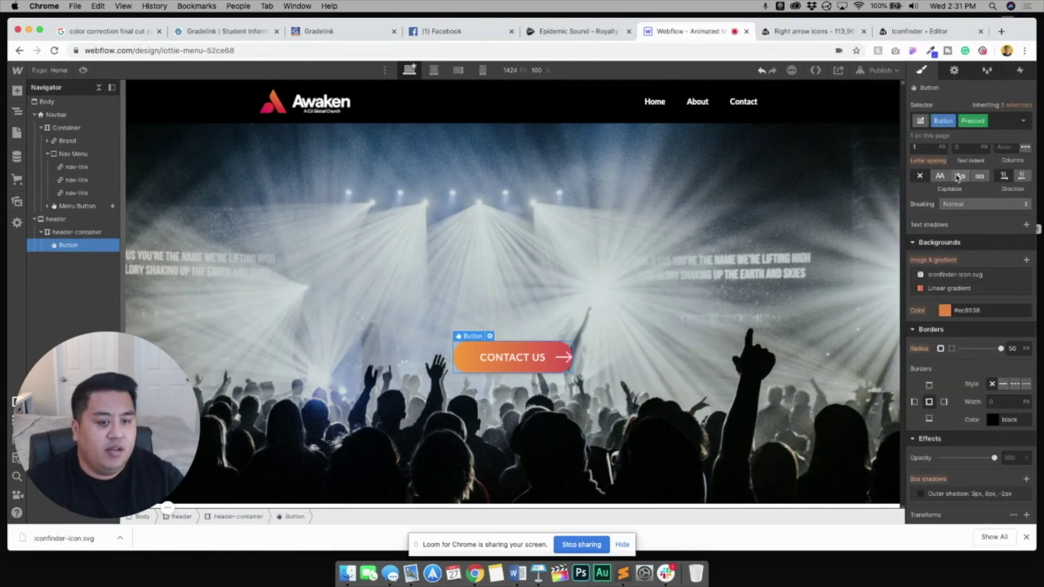
pyautogui.click(1024, 121)
pyautogui.click(1000, 166)
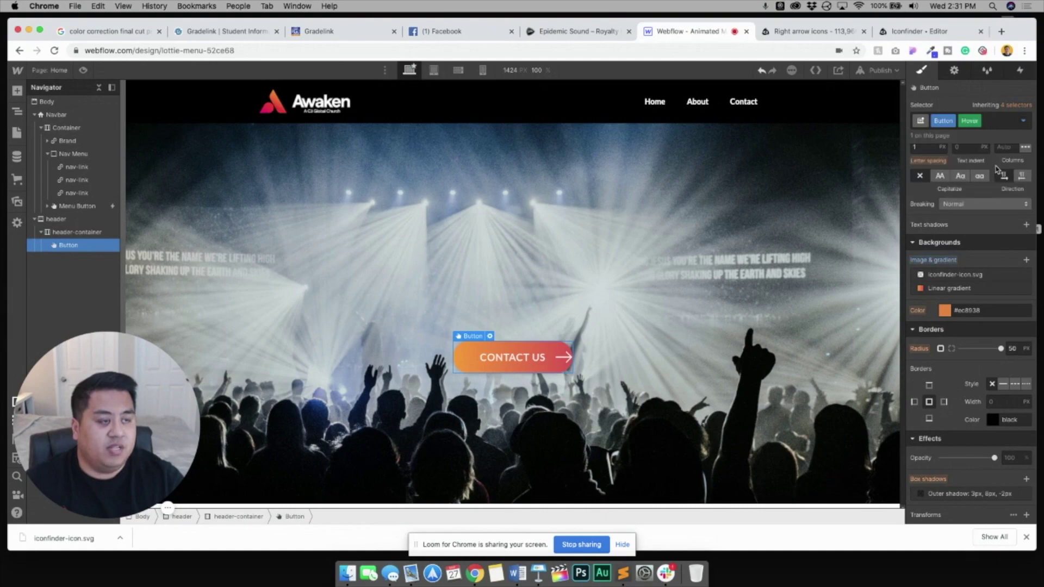
# In the button's None state, set the arrow background's left position to 150% so it sits outside the button.
pyautogui.click(1023, 121)
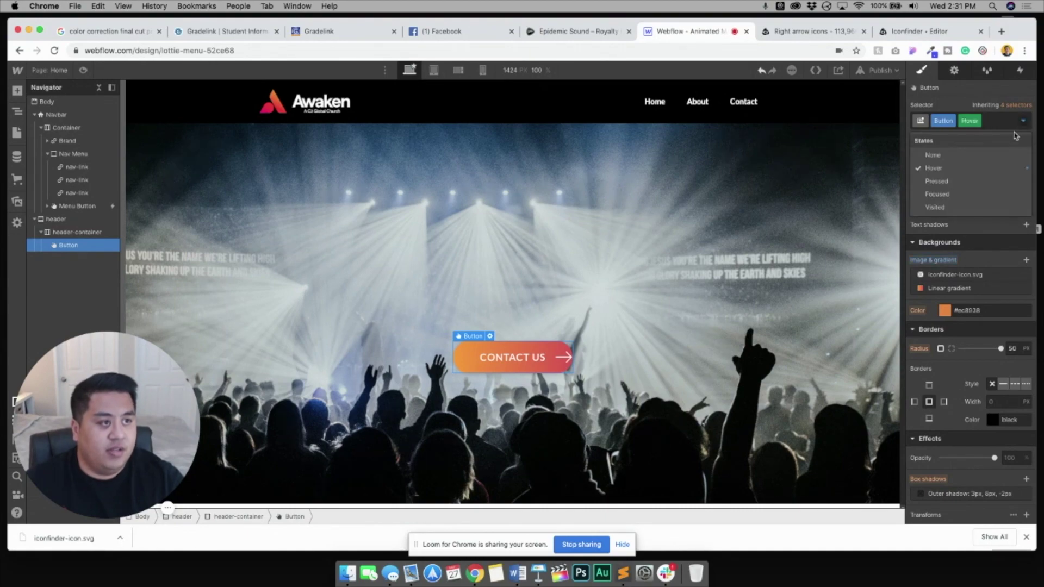
pyautogui.click(984, 155)
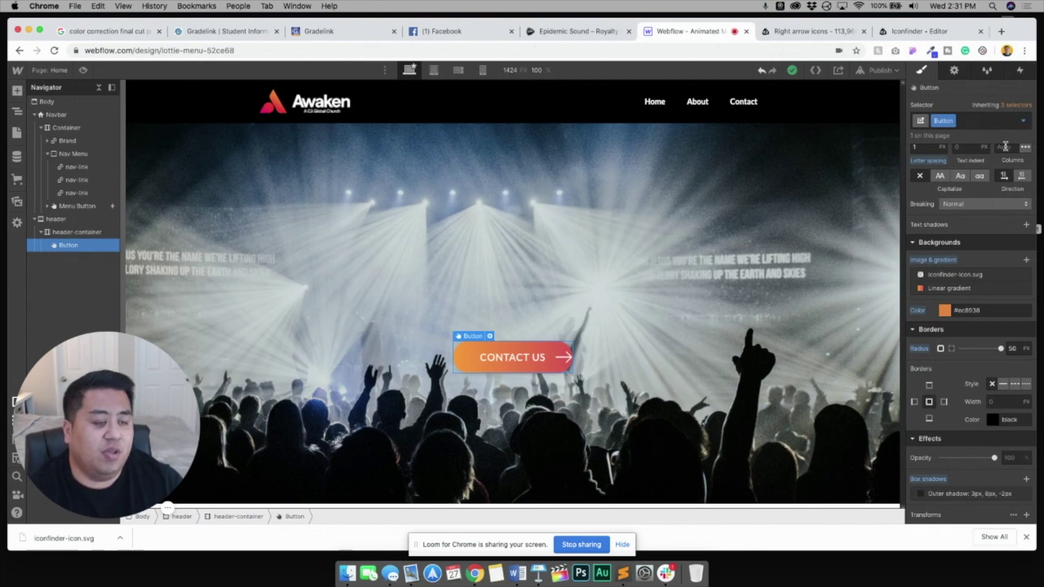
pyautogui.click(985, 280)
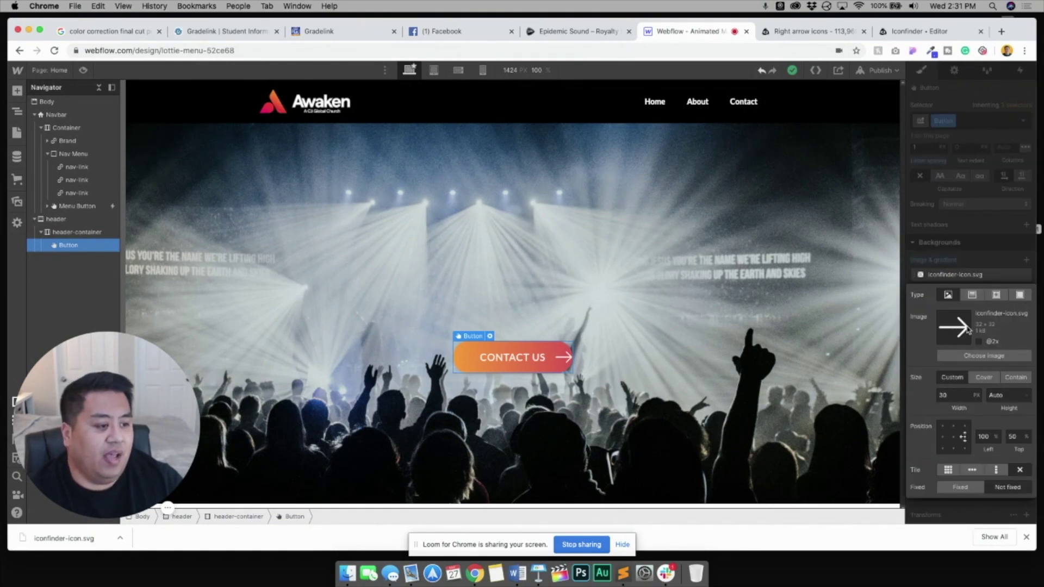
pyautogui.click(985, 436)
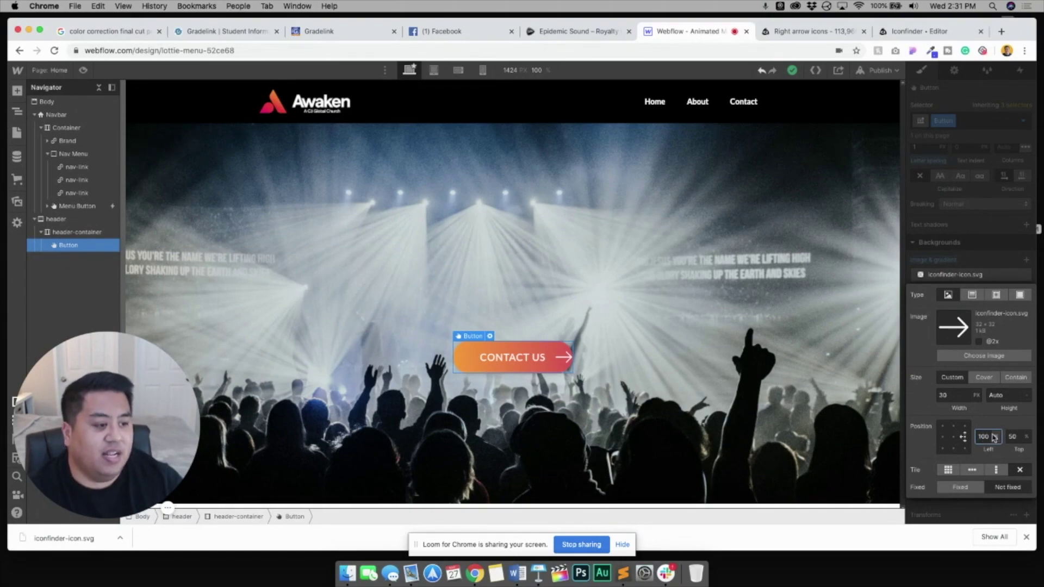
pyautogui.write('5')
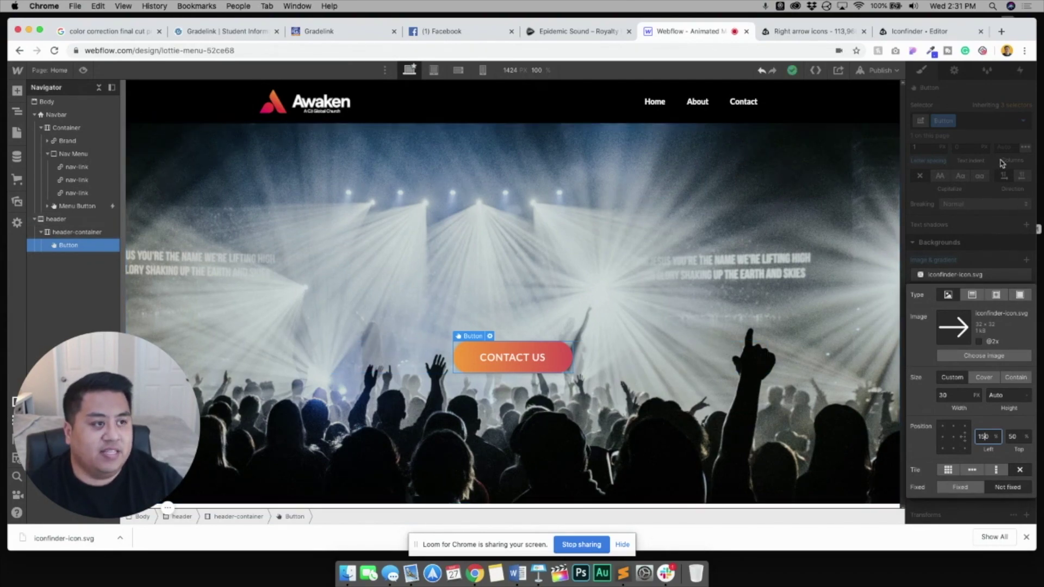
pyautogui.click(999, 137)
# Compare the arrow background's settings in the button's None and Hover states.
pyautogui.click(1026, 120)
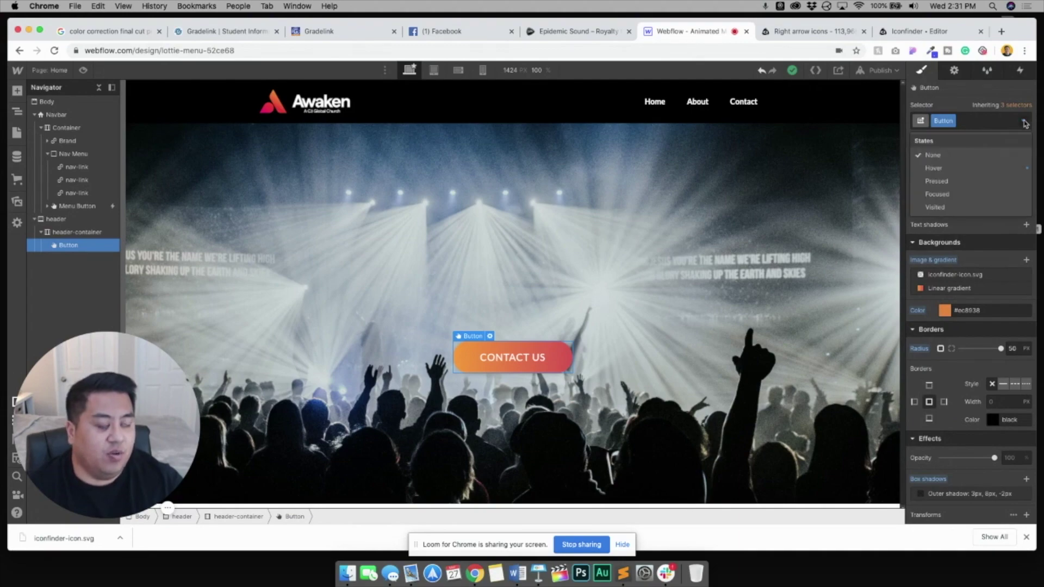
pyautogui.click(1027, 121)
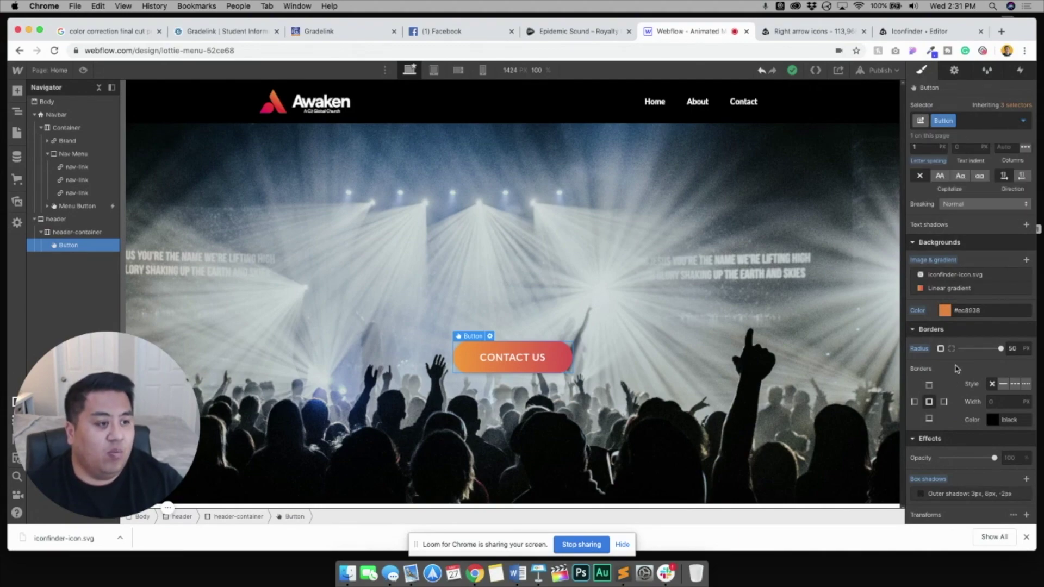
pyautogui.click(960, 276)
pyautogui.click(993, 123)
pyautogui.click(1024, 121)
pyautogui.click(934, 168)
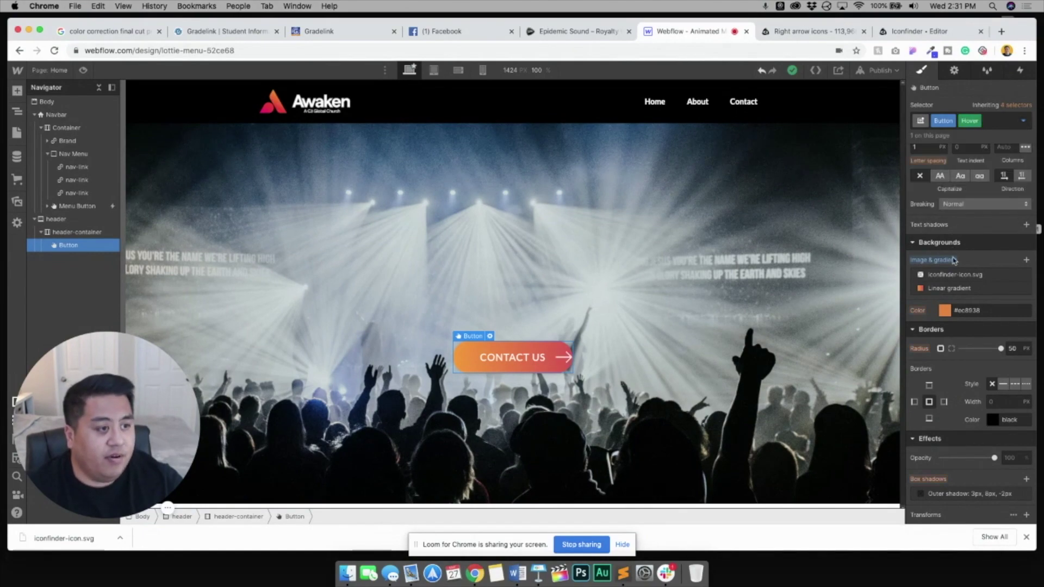
pyautogui.click(960, 276)
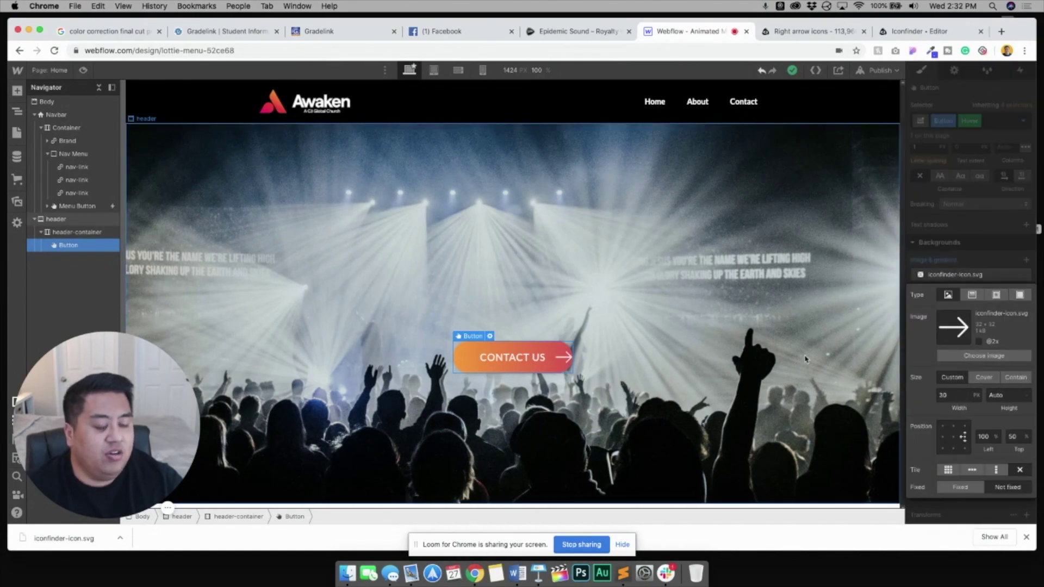
# Inspect the arrow background's size and position settings in the button's None state.
pyautogui.click(713, 382)
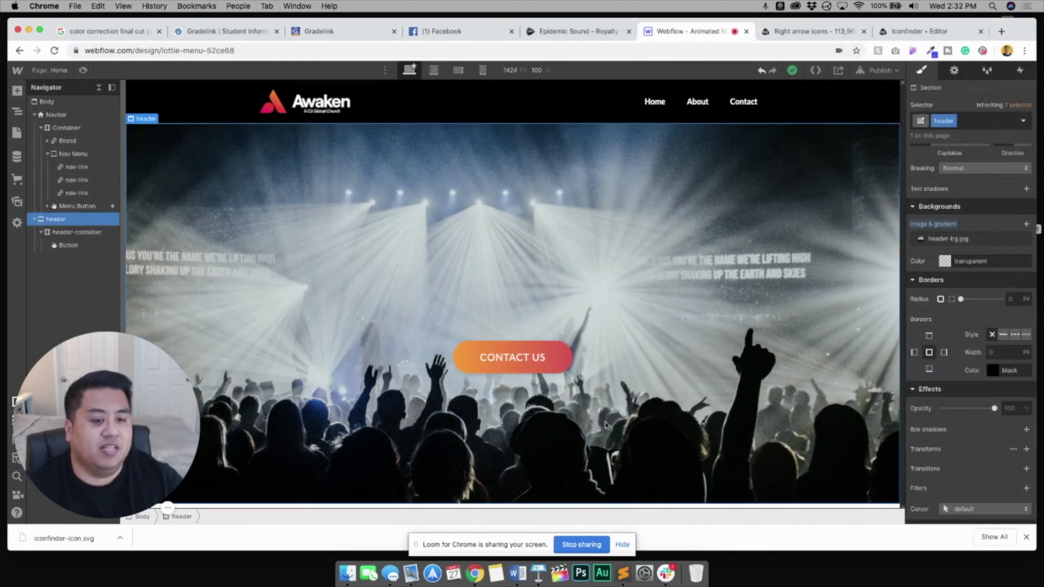
pyautogui.click(564, 358)
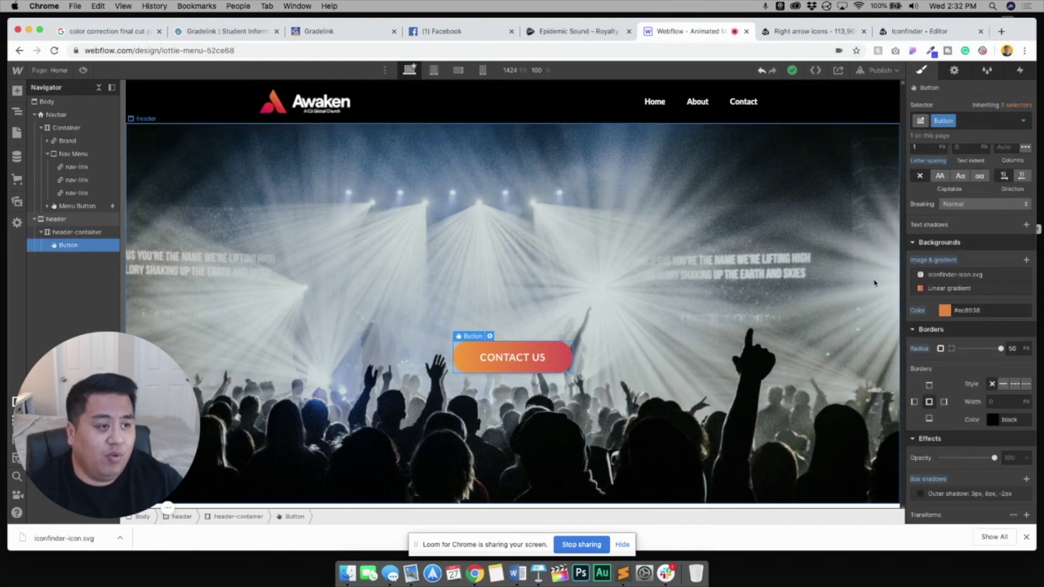
pyautogui.click(946, 275)
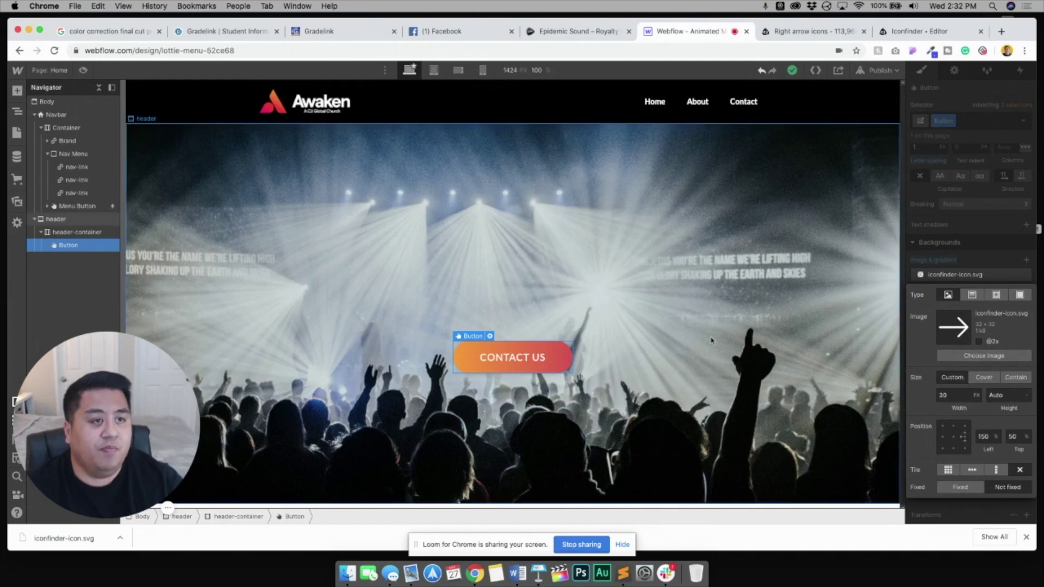
# In the button's Hover state, try left positions of 80% and 90% for the arrow background and settle on 85%.
pyautogui.click(991, 120)
pyautogui.click(1024, 121)
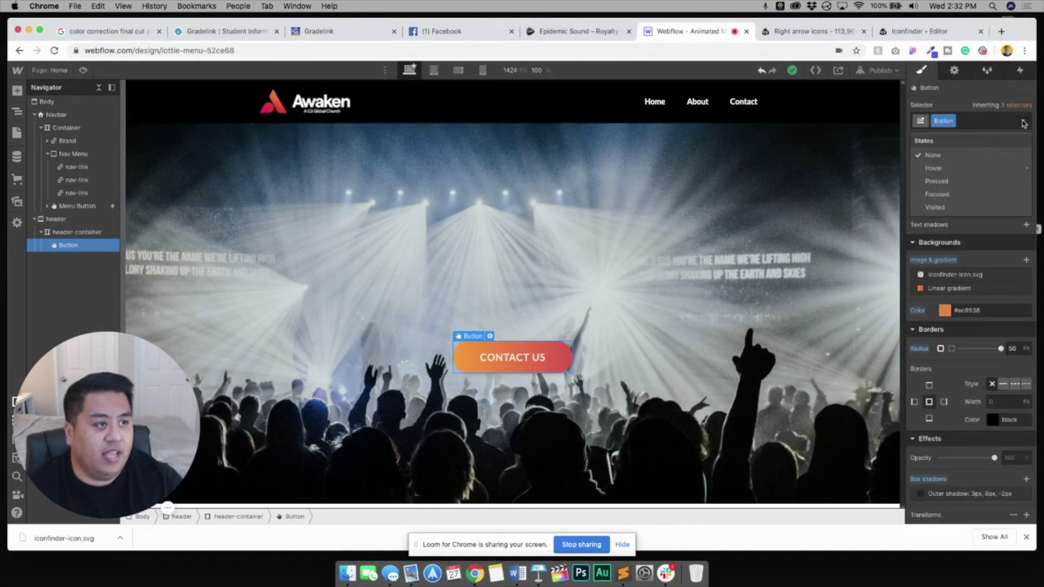
pyautogui.click(970, 161)
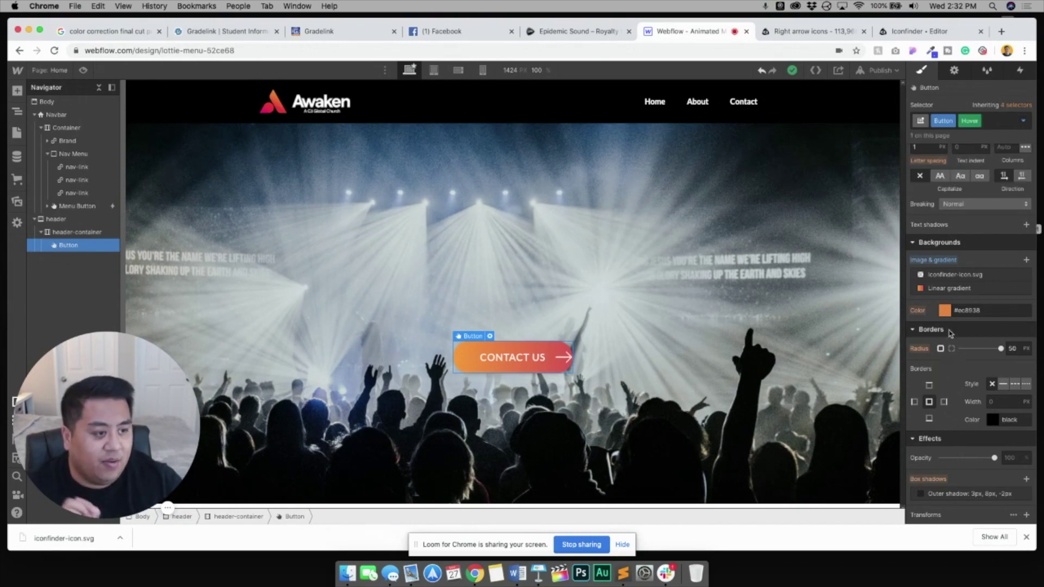
pyautogui.click(954, 277)
pyautogui.click(982, 437)
pyautogui.doubleClick(984, 437)
pyautogui.write('80')
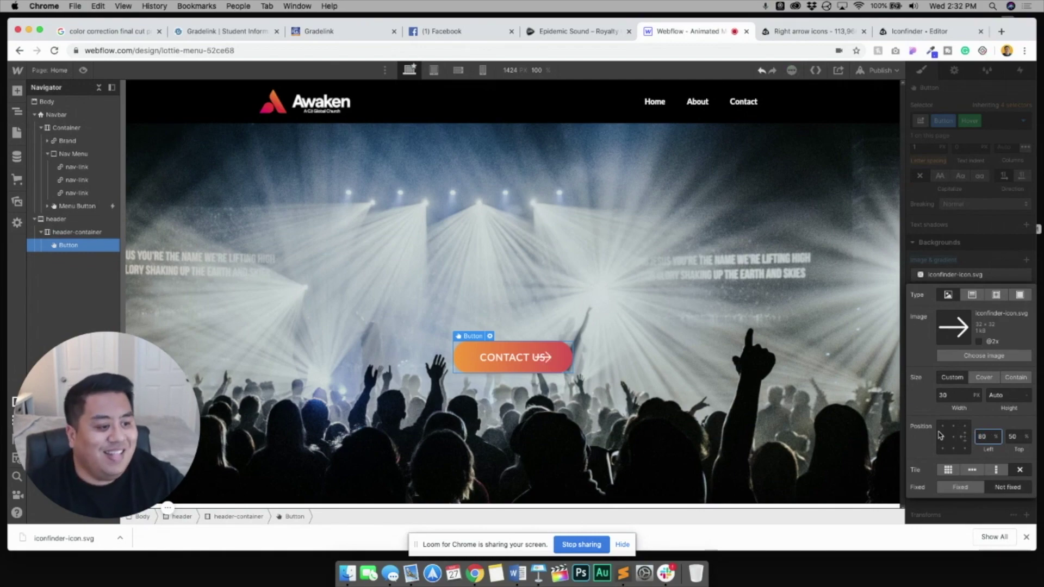
pyautogui.write('9')
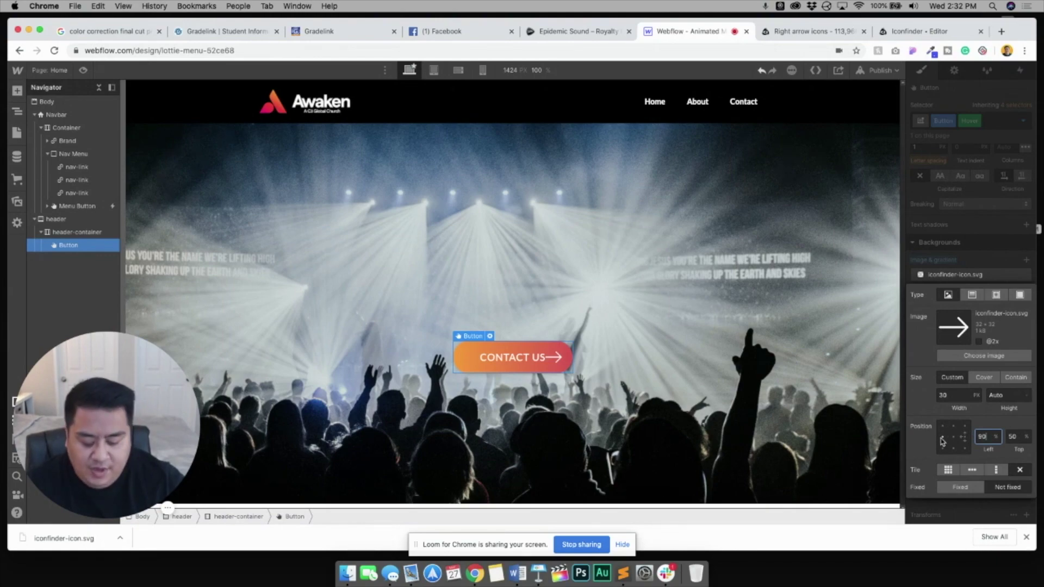
pyautogui.press('Escape')
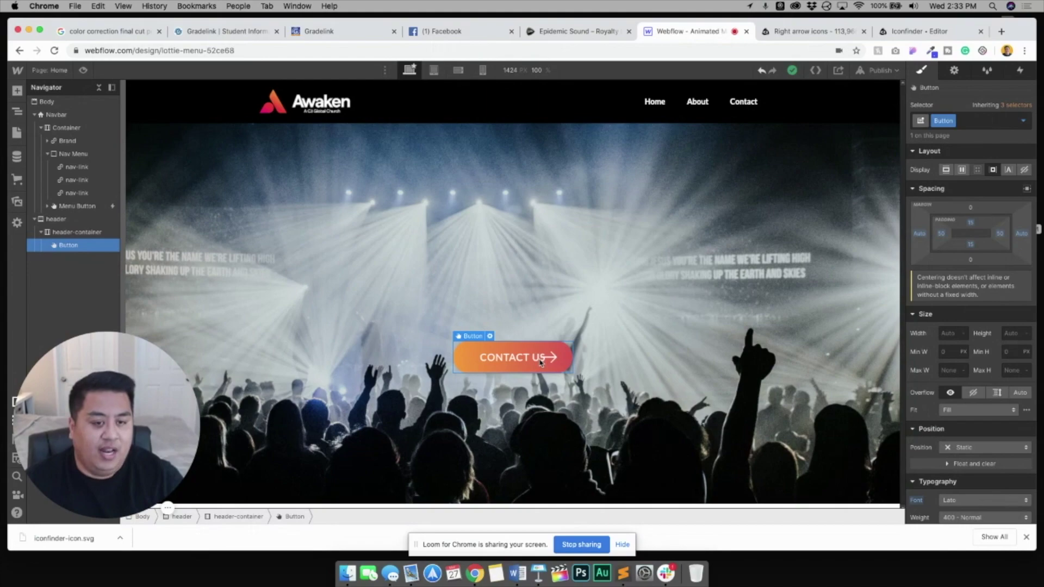
# Set the button's left padding to 35 px and right padding to 65 px in the None state.
pyautogui.click(942, 235)
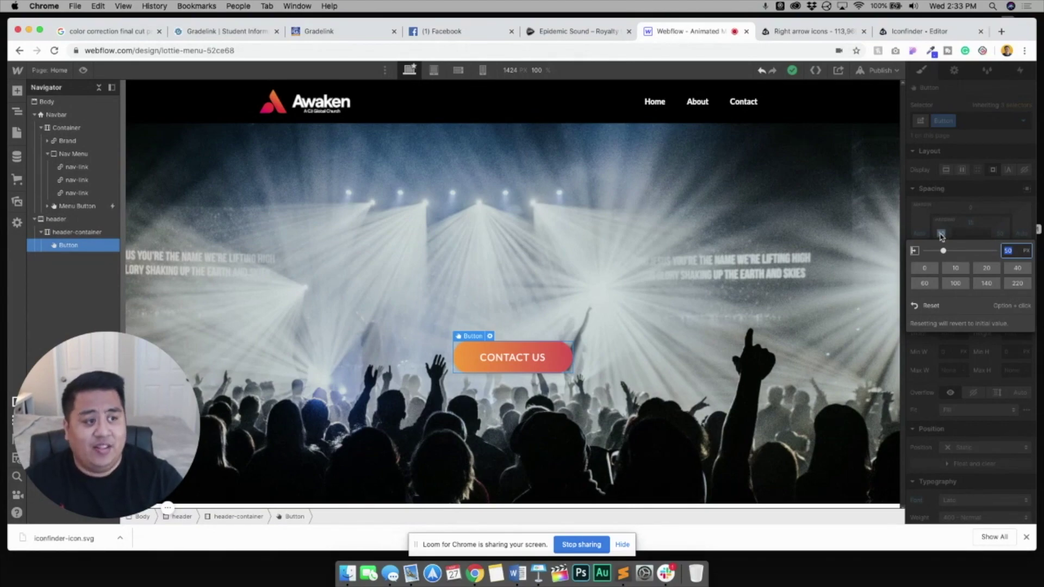
pyautogui.write('35')
pyautogui.press('Return')
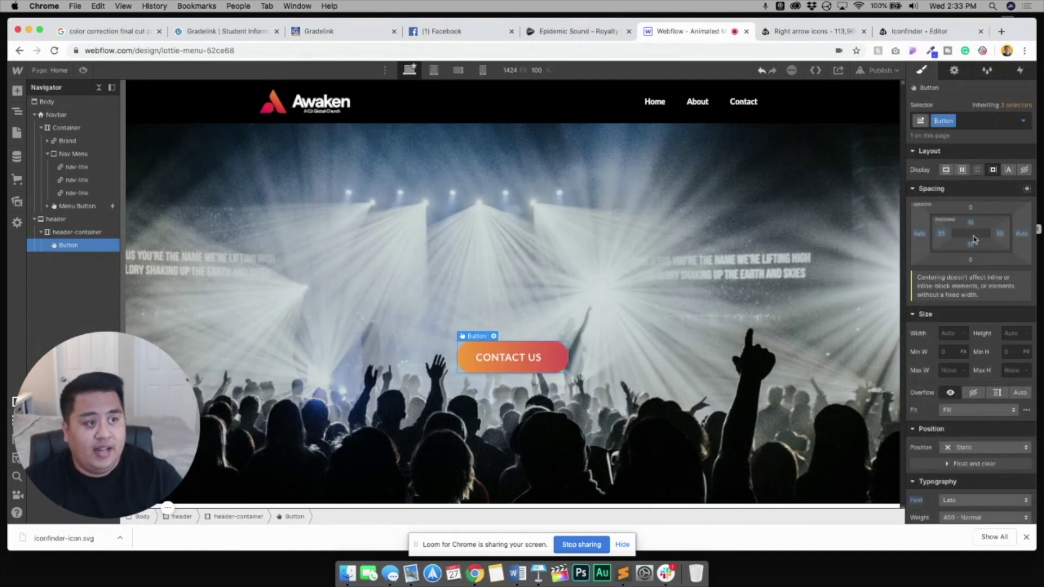
pyautogui.click(1002, 234)
pyautogui.write('65')
pyautogui.press('Return')
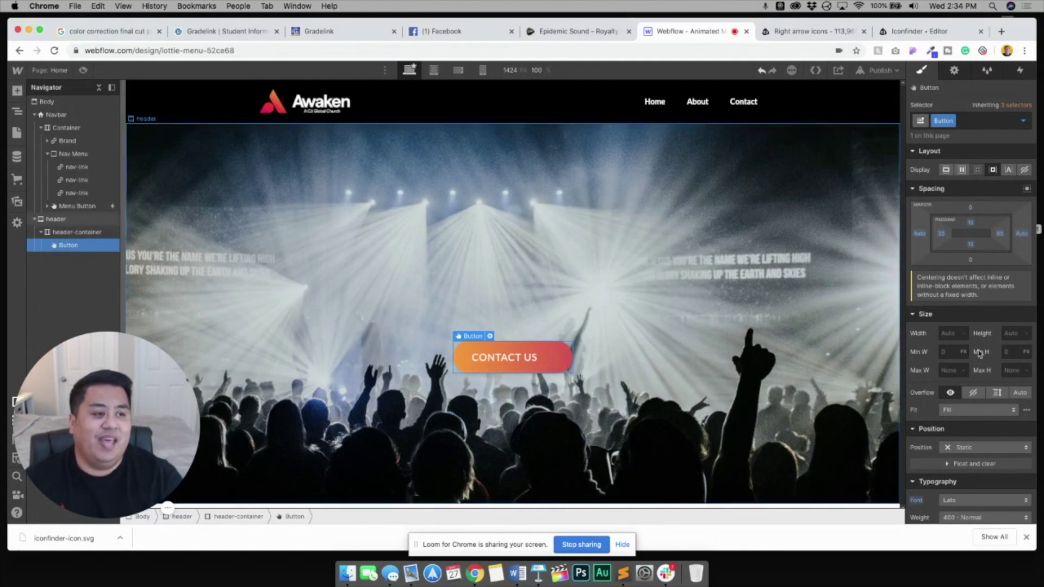
# Set the arrow background's width to 25 px in the button's None state.
pyautogui.scroll(-3, 947, 412)
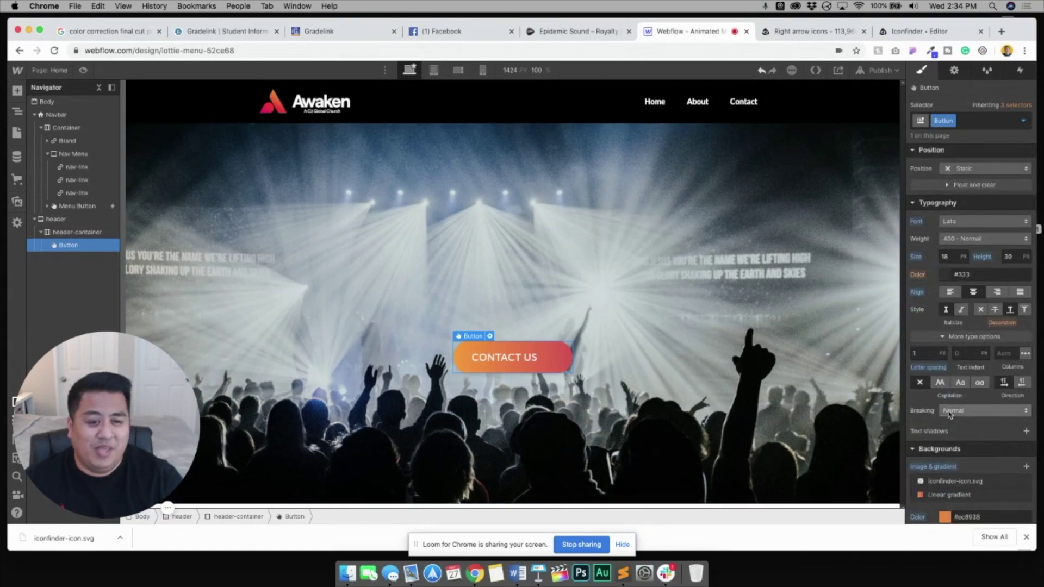
pyautogui.click(1023, 121)
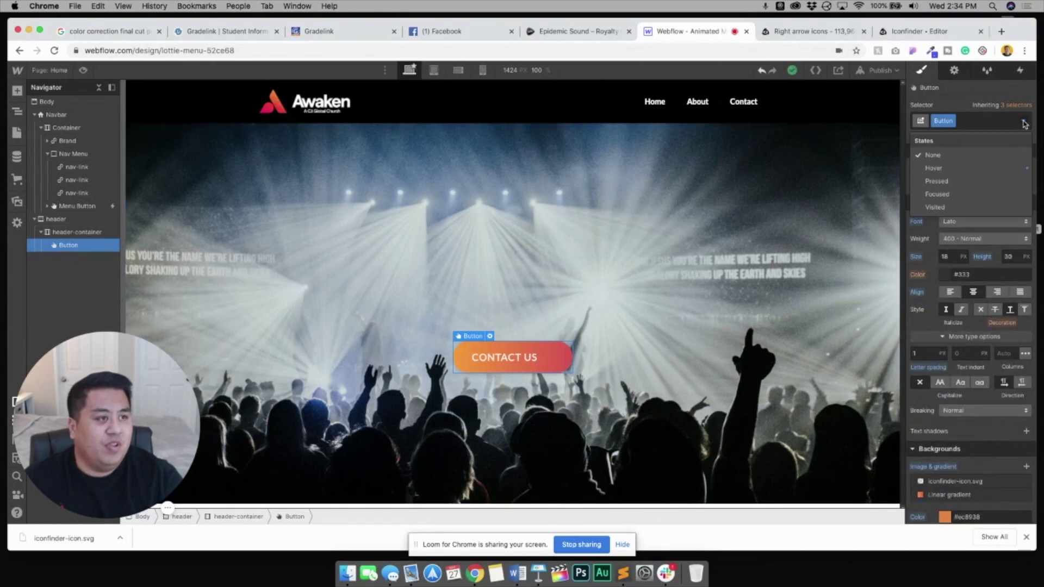
pyautogui.click(1024, 121)
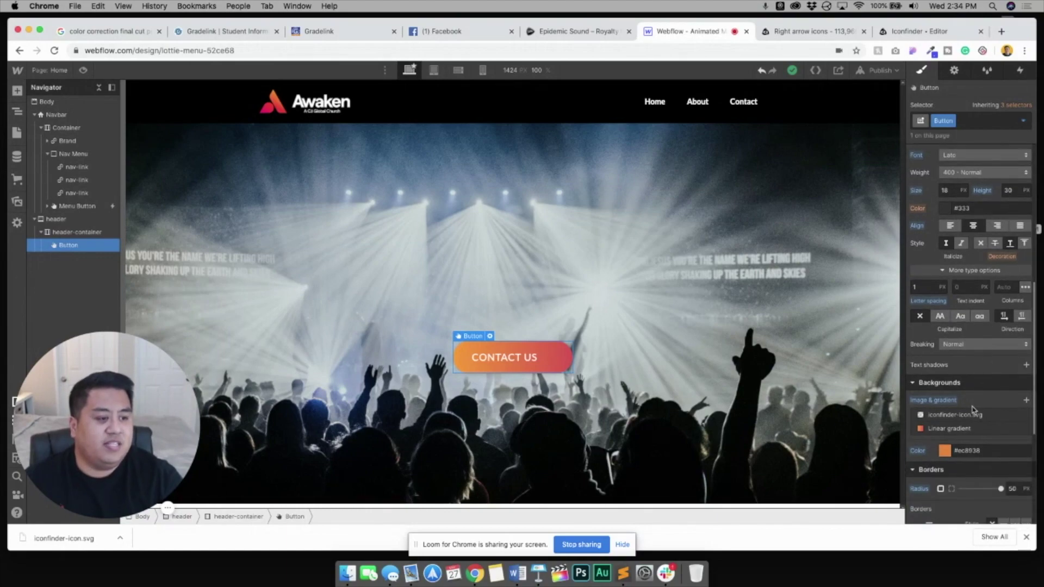
pyautogui.click(976, 416)
pyautogui.click(950, 303)
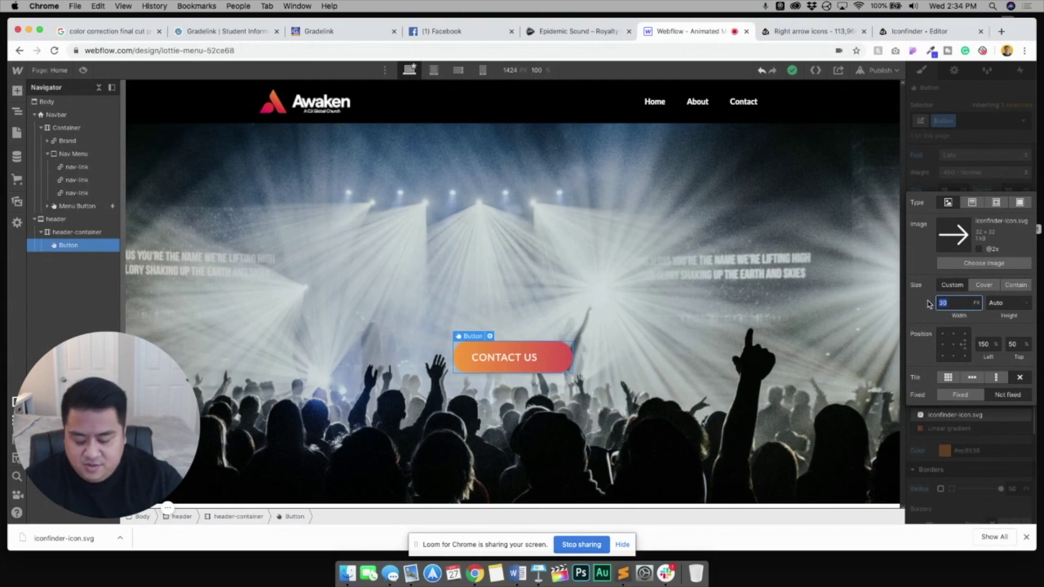
pyautogui.press('Return')
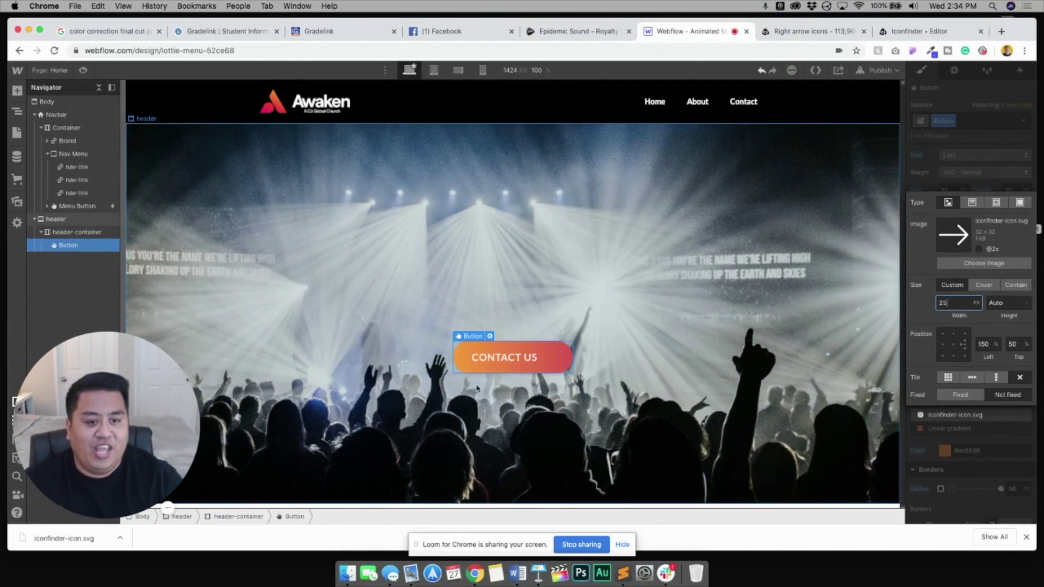
pyautogui.click(953, 133)
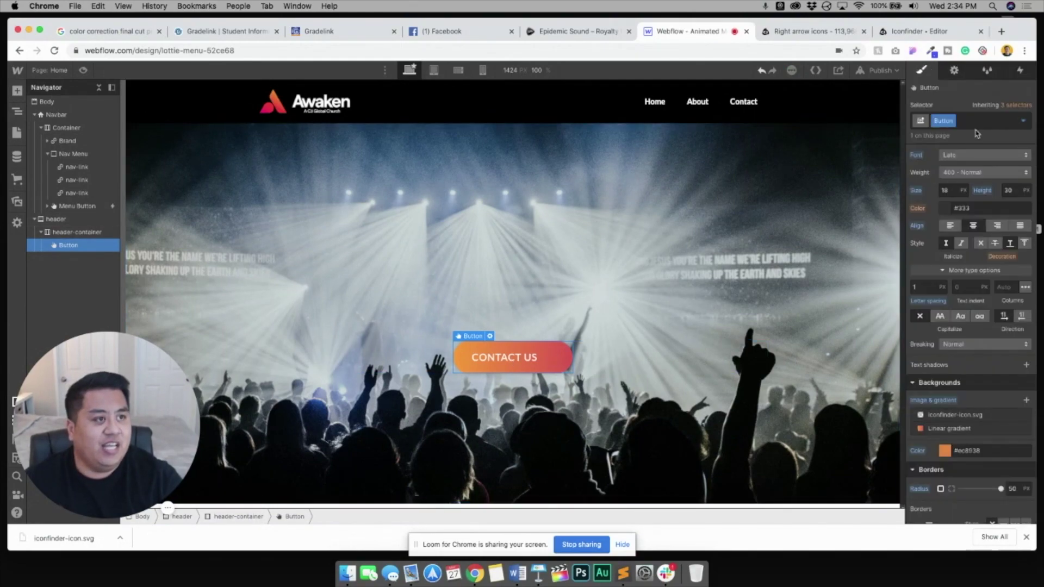
# Set the arrow background's width to 25 px in the button's Hover state.
pyautogui.click(1024, 120)
pyautogui.click(999, 167)
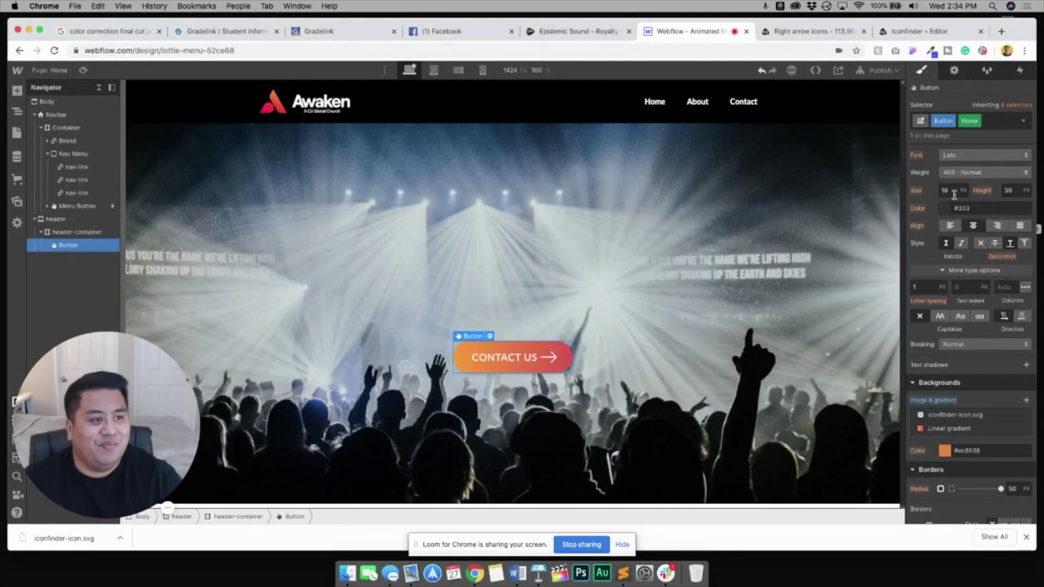
pyautogui.click(946, 415)
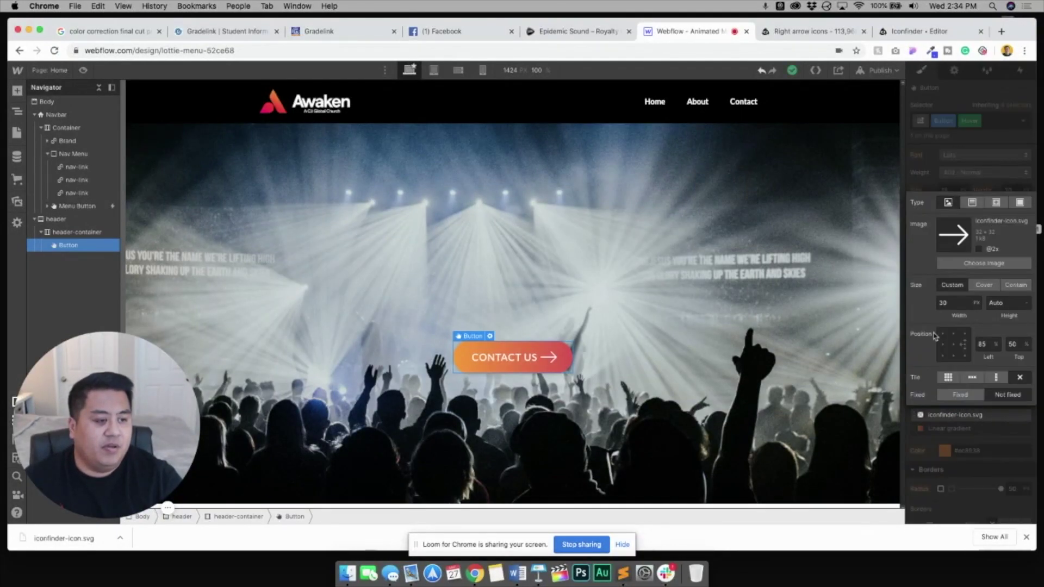
pyautogui.click(957, 303)
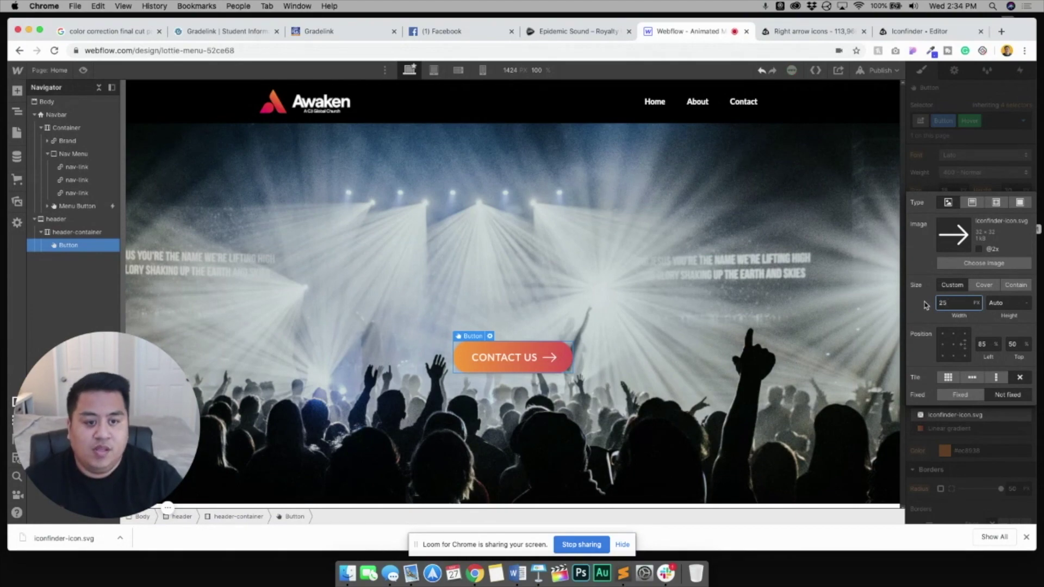
pyautogui.click(937, 96)
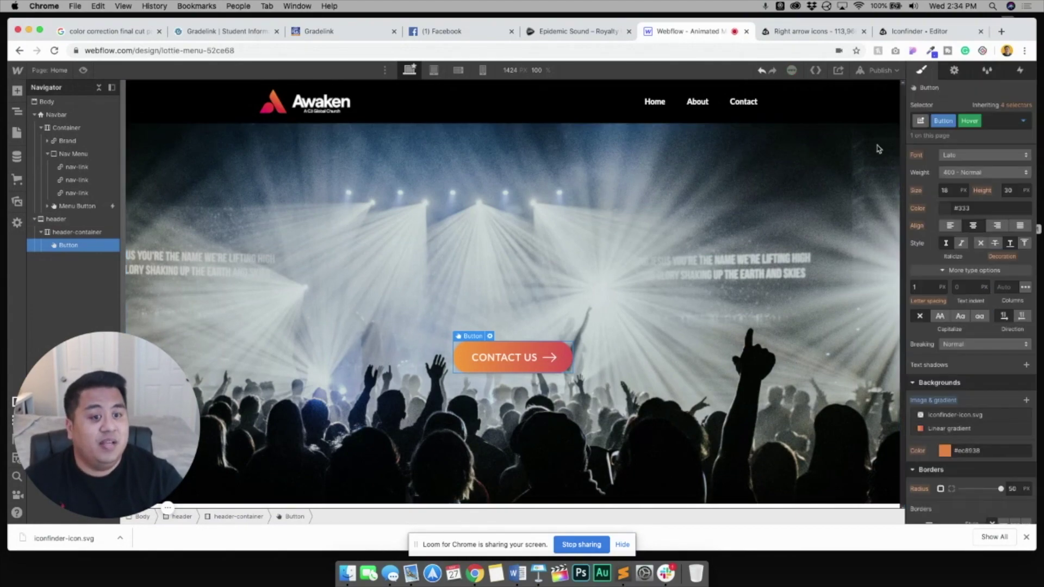
# Set the button's left and right padding to 50 px each in the None state.
pyautogui.click(548, 305)
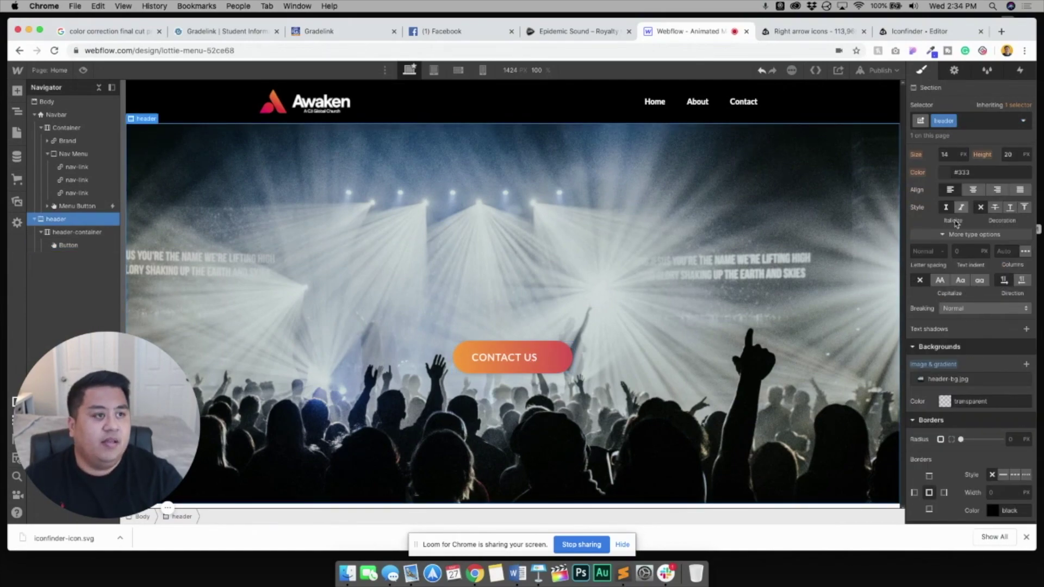
pyautogui.scroll(5, 970, 211)
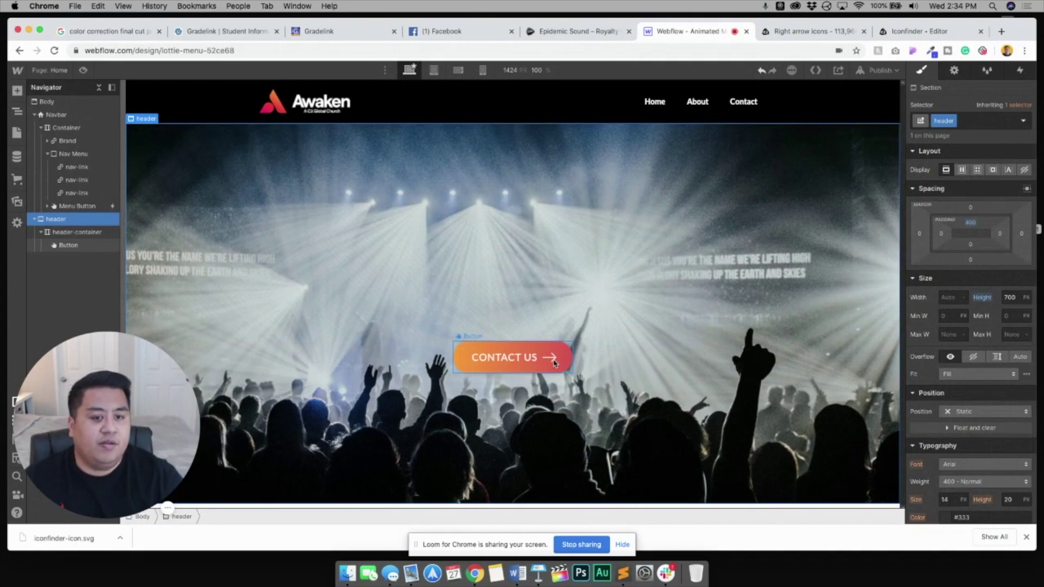
pyautogui.click(555, 363)
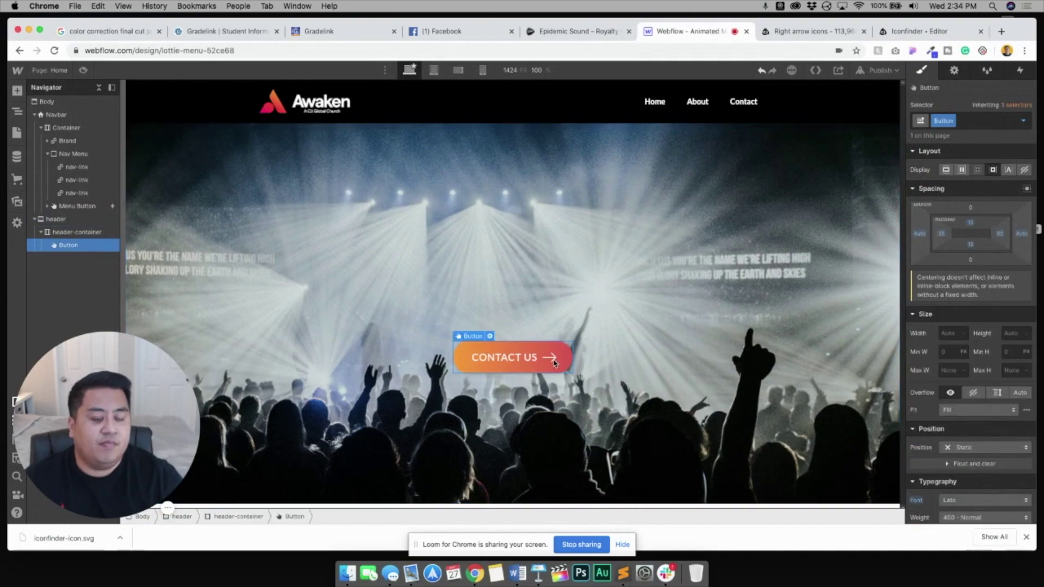
pyautogui.click(945, 236)
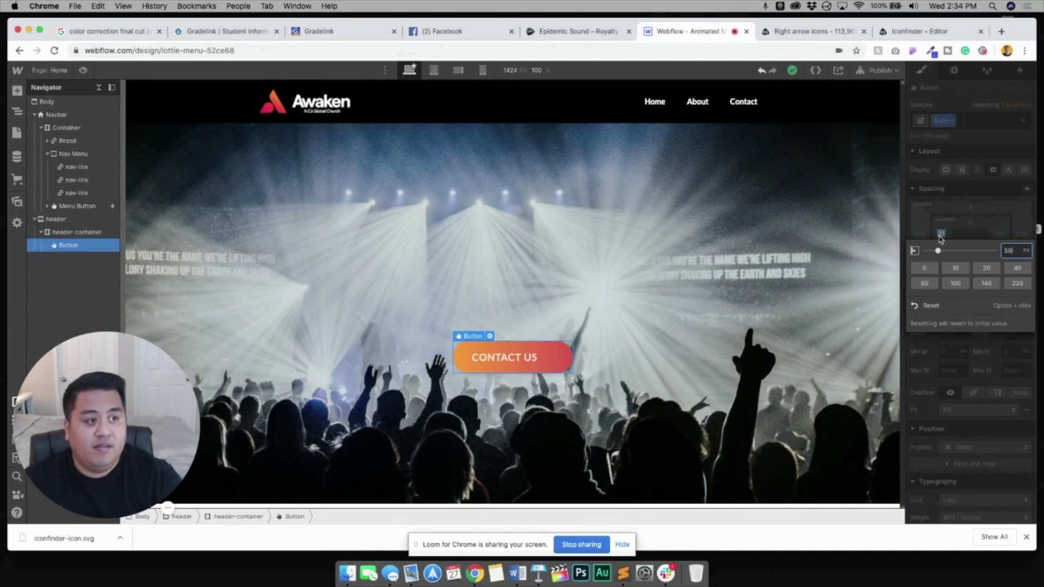
pyautogui.write('50')
pyautogui.press('Return')
pyautogui.click(1000, 236)
pyautogui.write('50')
pyautogui.press('Return')
# In the button's Hover state, set the left padding to 35 px and the right padding to 65 px.
pyautogui.click(1024, 121)
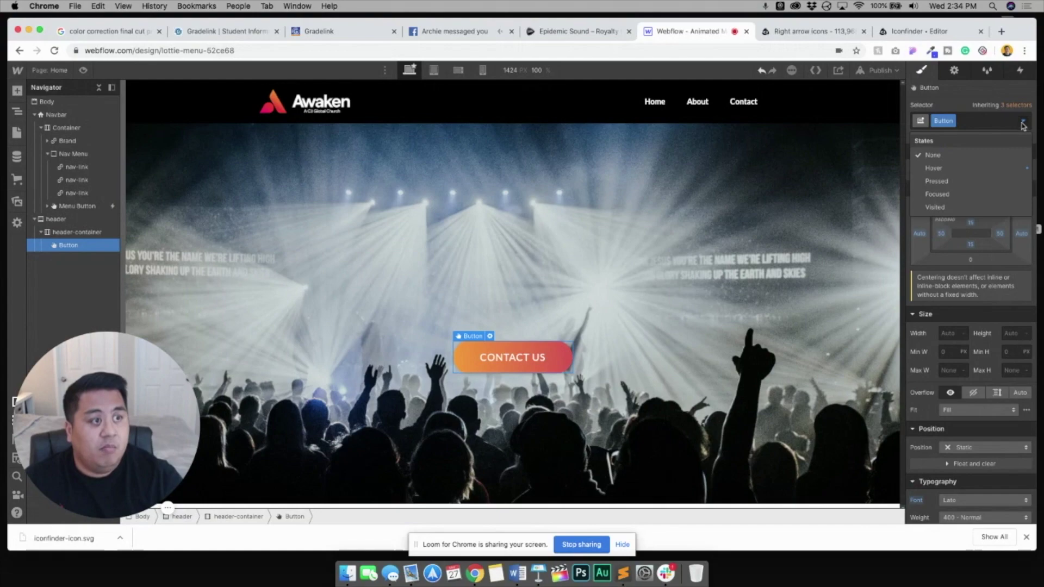
pyautogui.click(1006, 168)
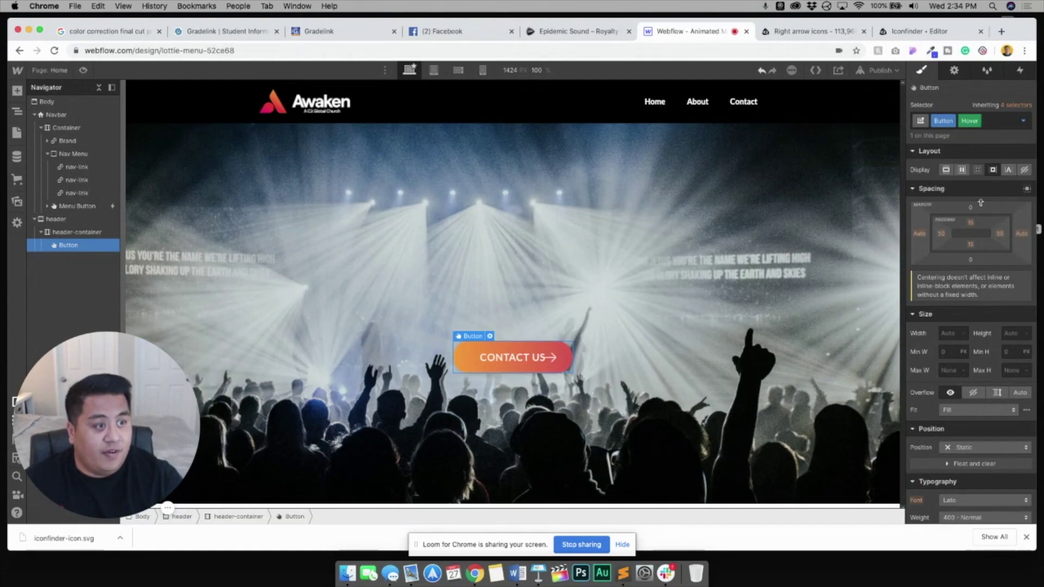
pyautogui.click(943, 236)
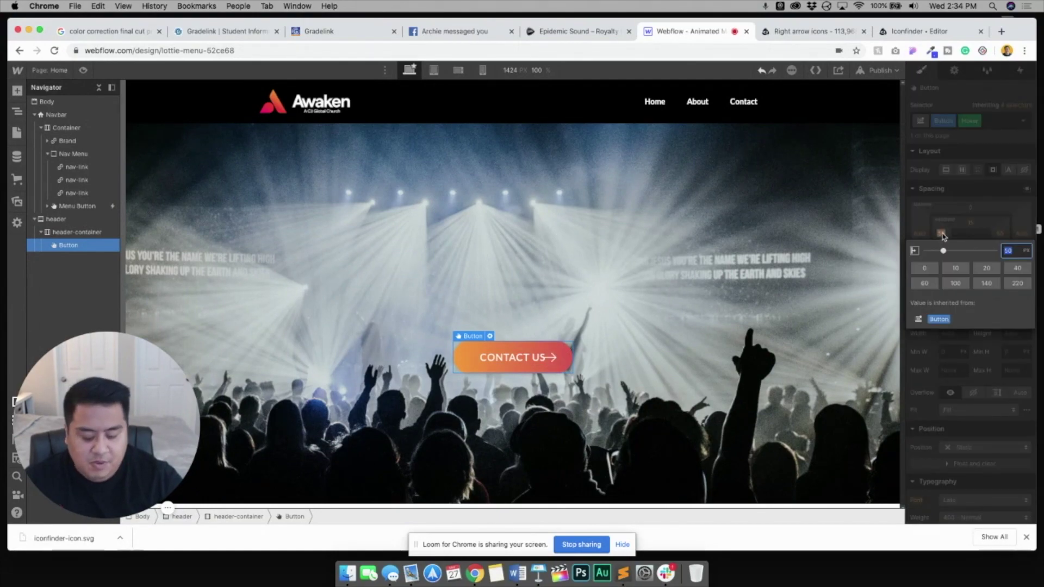
pyautogui.write('35')
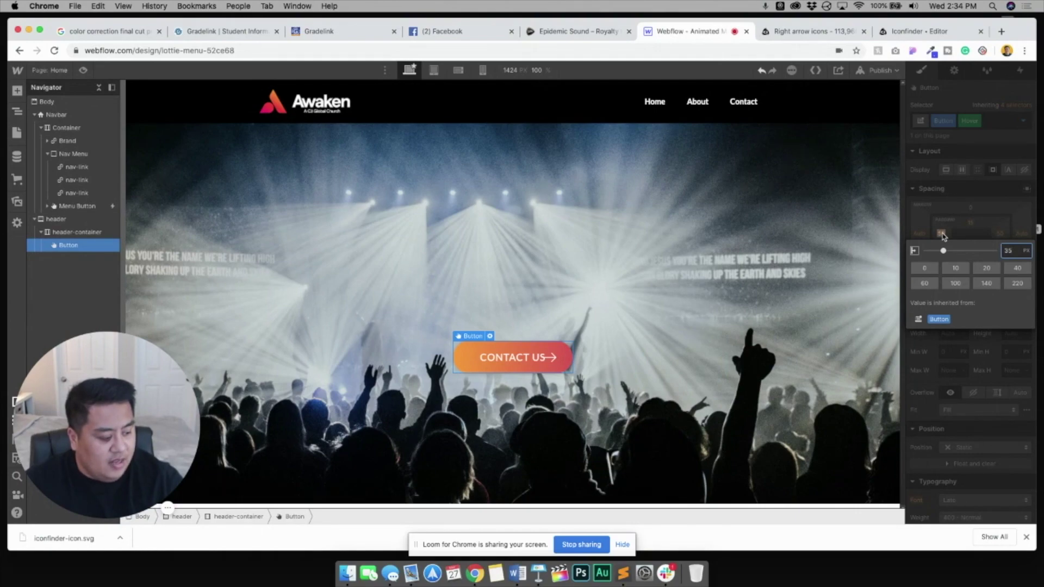
pyautogui.press('Return')
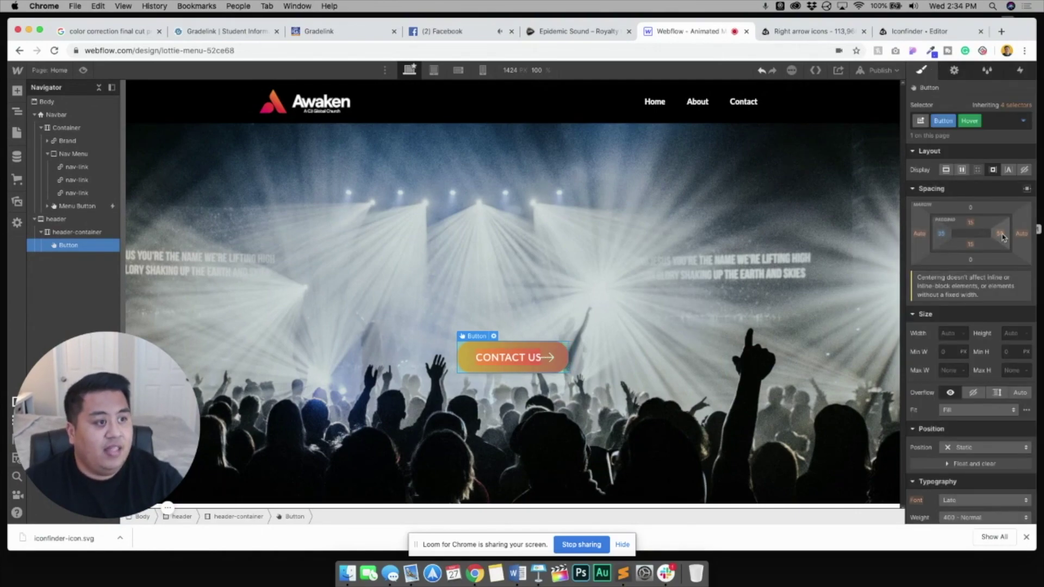
pyautogui.click(1002, 235)
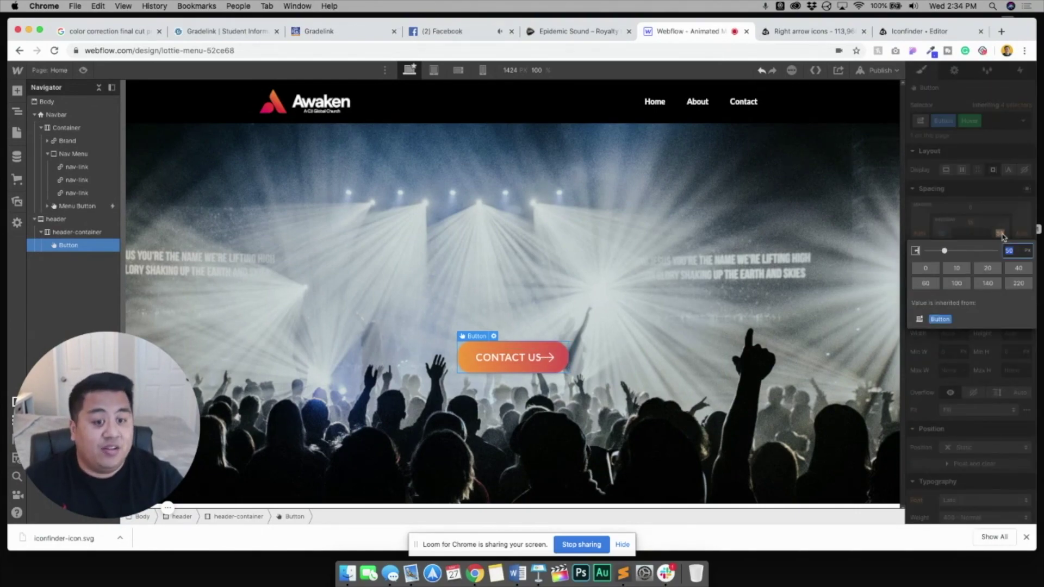
pyautogui.press('Return')
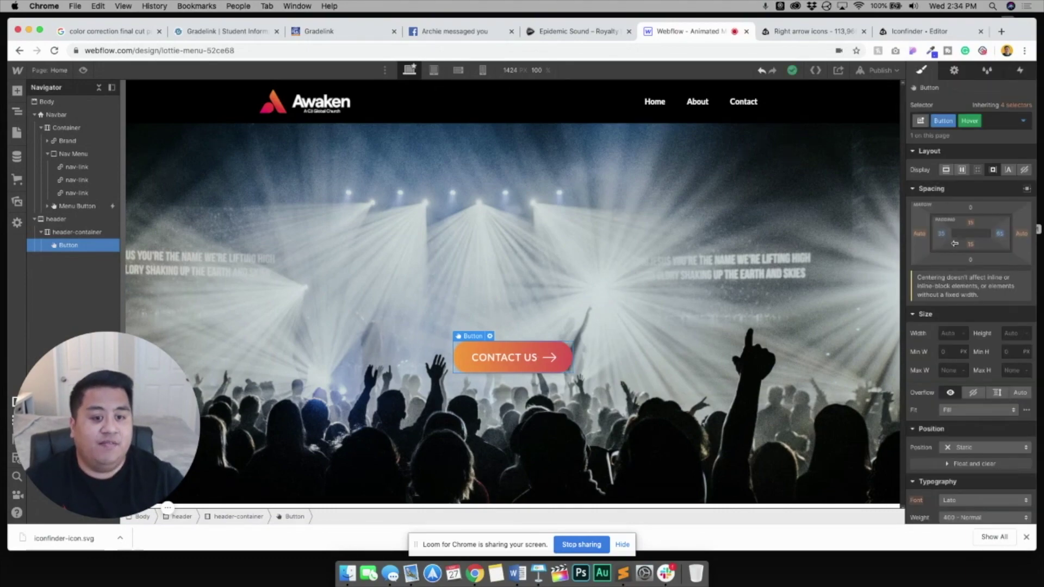
pyautogui.click(836, 275)
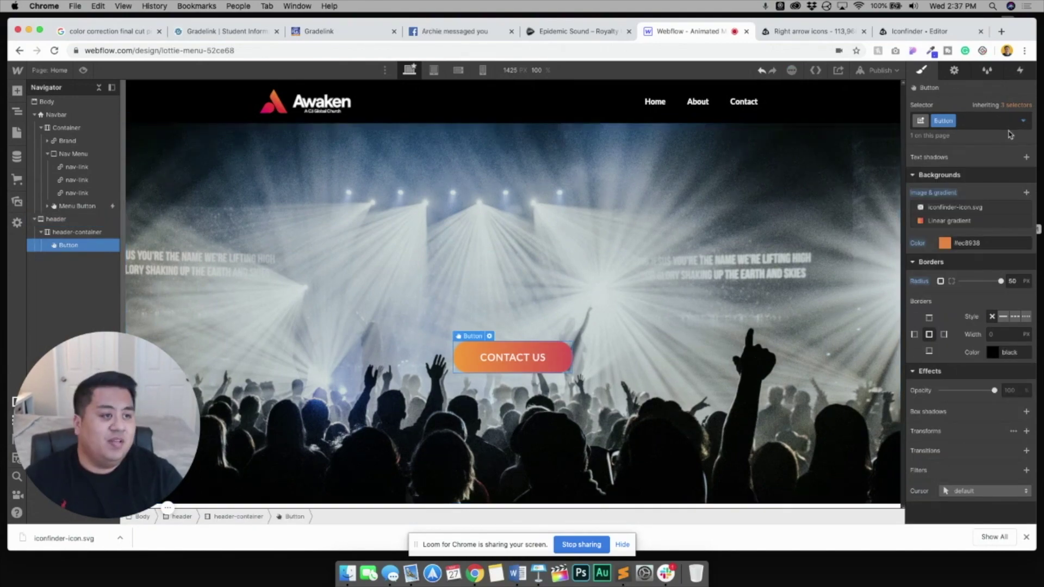
# Add a 400 ms All Properties transition with ease easing to the button's None state and preview the hover effect.
pyautogui.scroll(5, 987, 238)
pyautogui.scroll(-5, 988, 238)
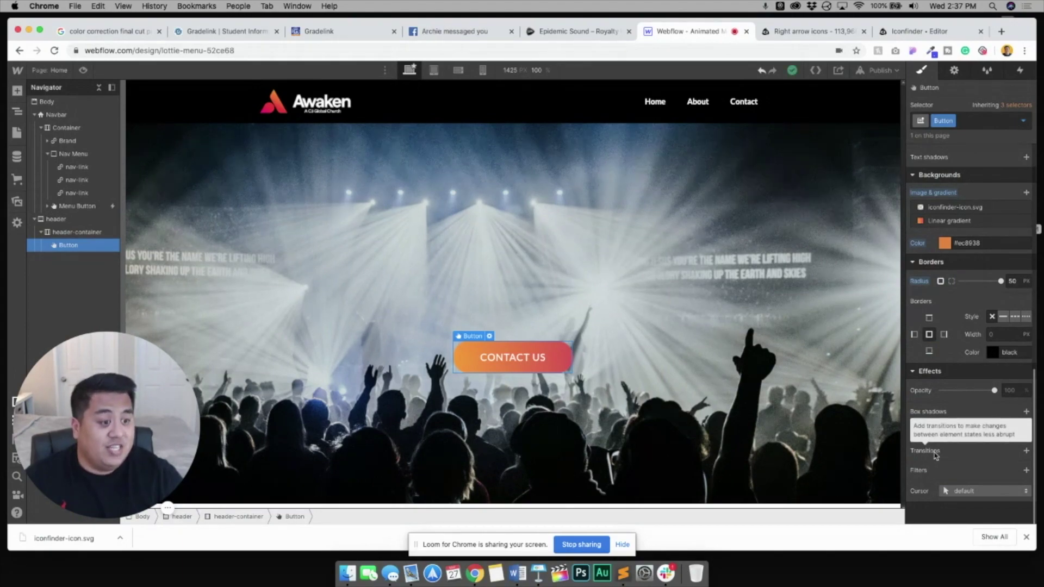
pyautogui.click(1026, 452)
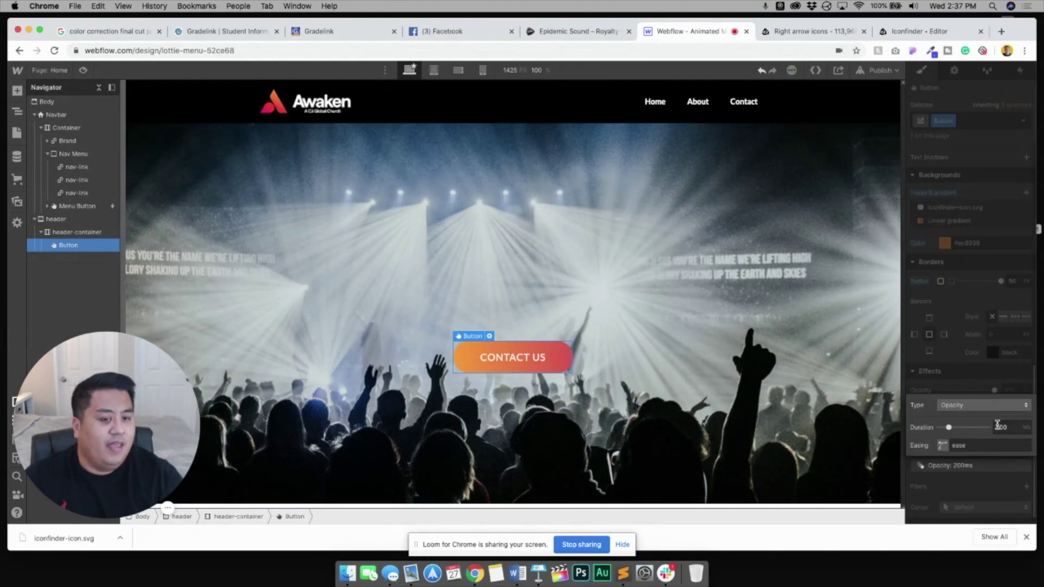
pyautogui.click(983, 405)
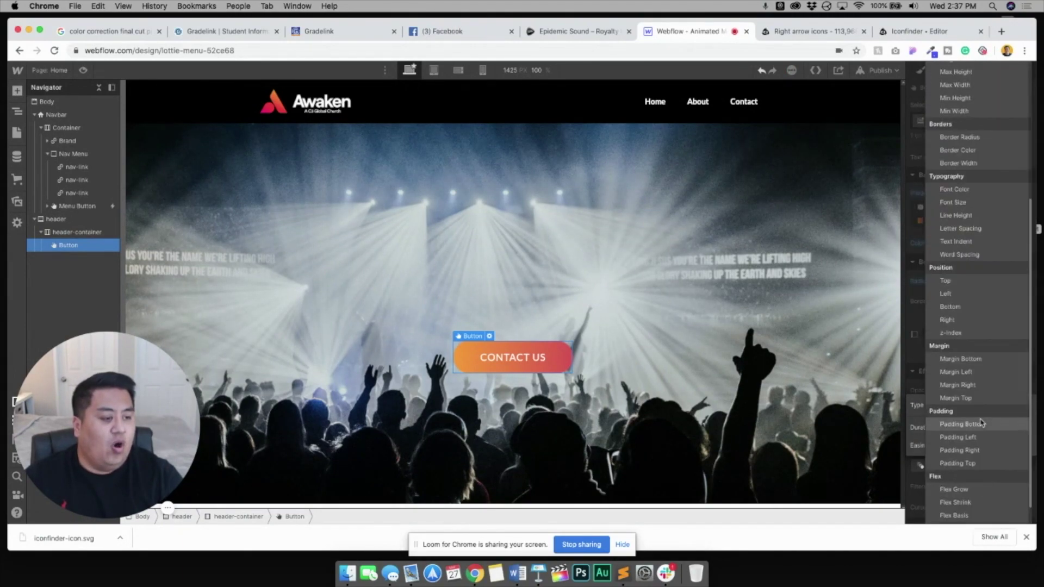
pyautogui.scroll(-2, 982, 423)
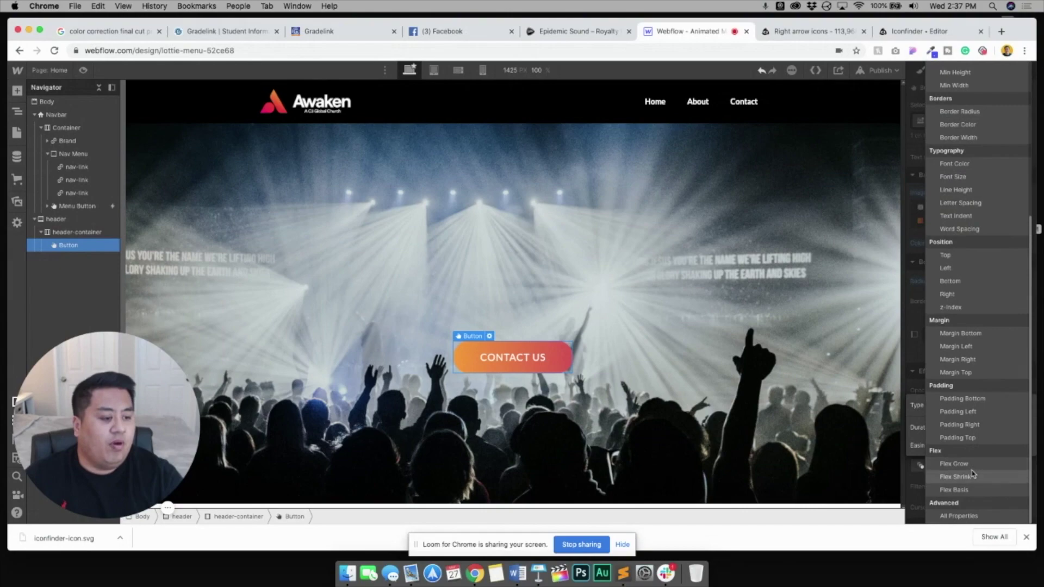
pyautogui.click(982, 521)
pyautogui.moveTo(949, 429); pyautogui.dragTo(959, 428)
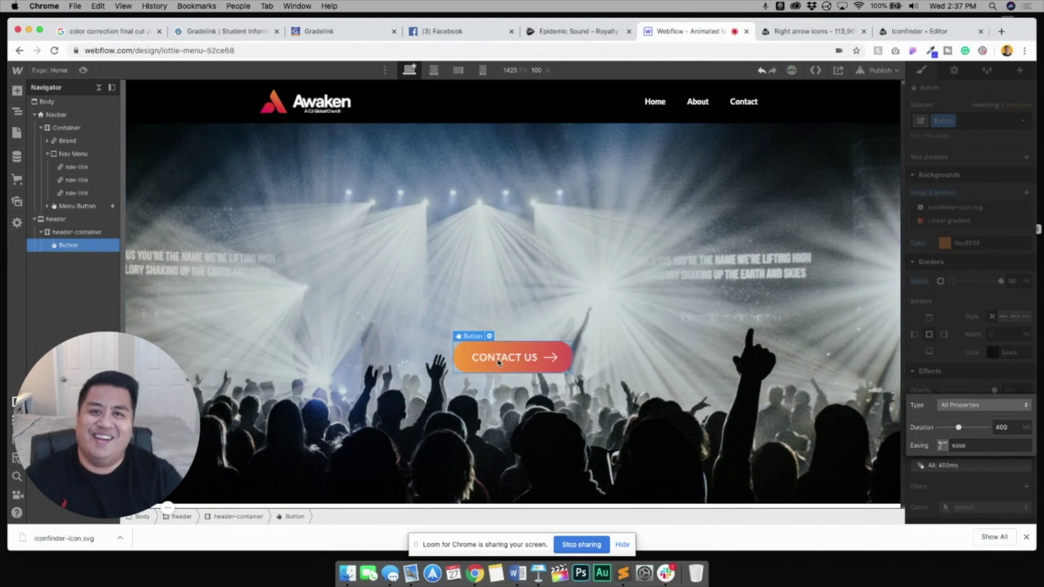
pyautogui.click(84, 70)
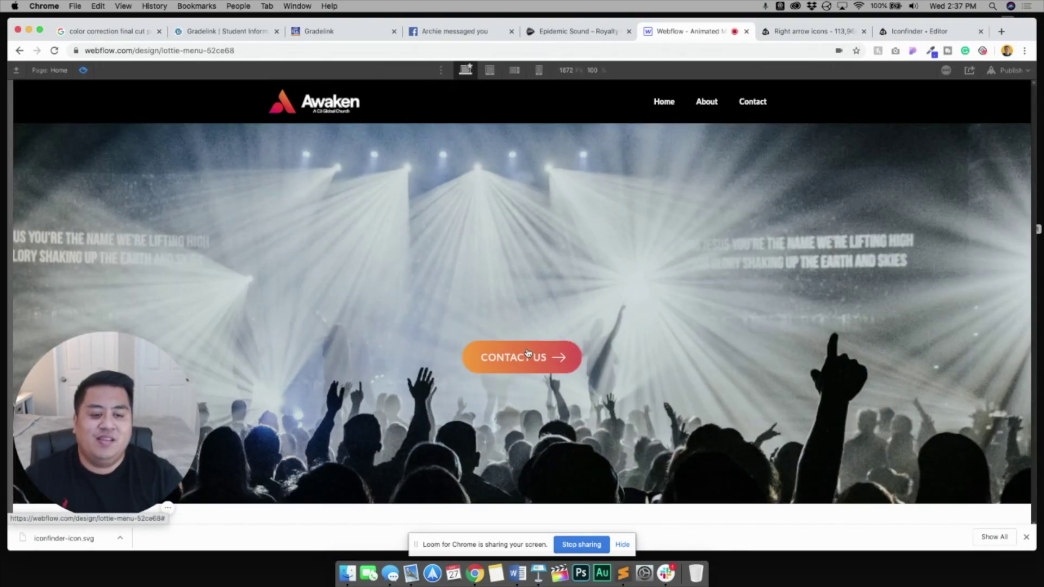
pyautogui.click(83, 70)
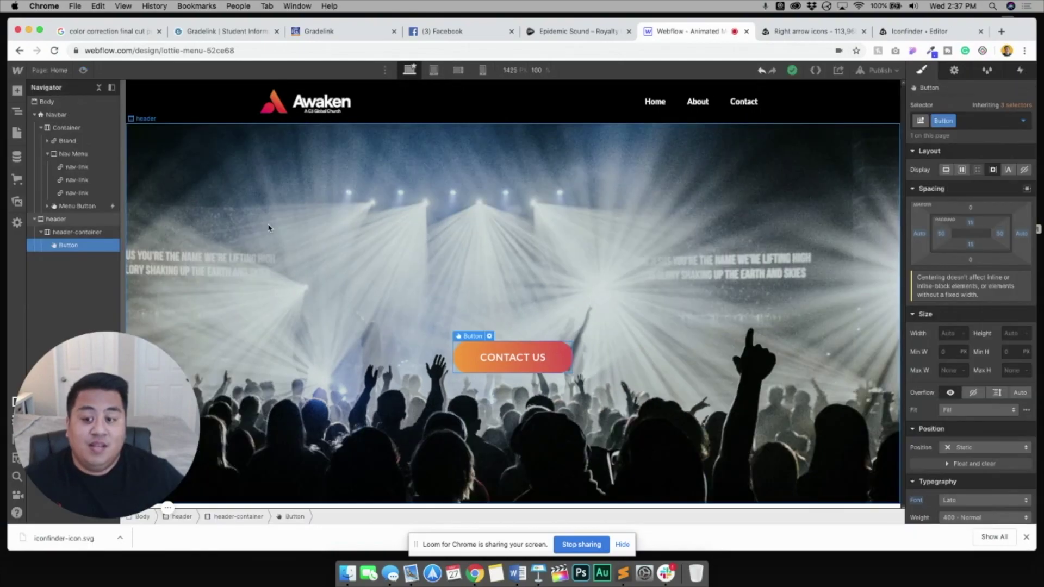